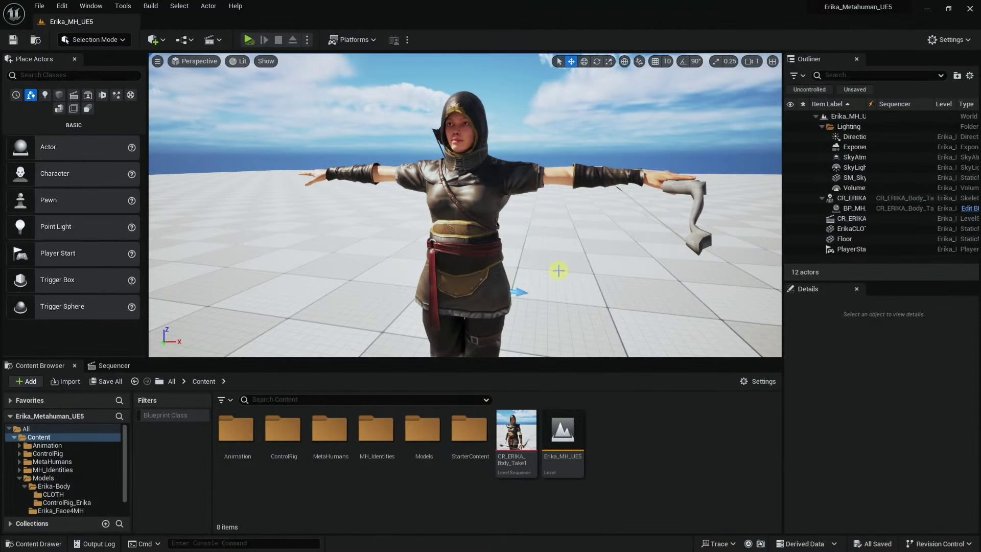
- Browse the Content Browser into Content/Models/Erika-Body
right_drag(575, 266, 562, 261)
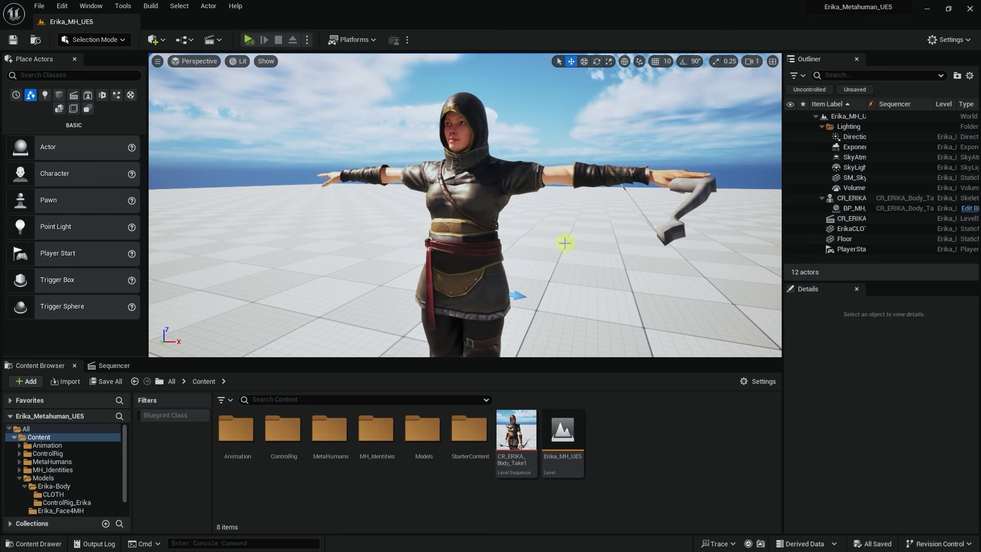
scroll(565, 243, down, 3)
scroll(565, 242, up, 5)
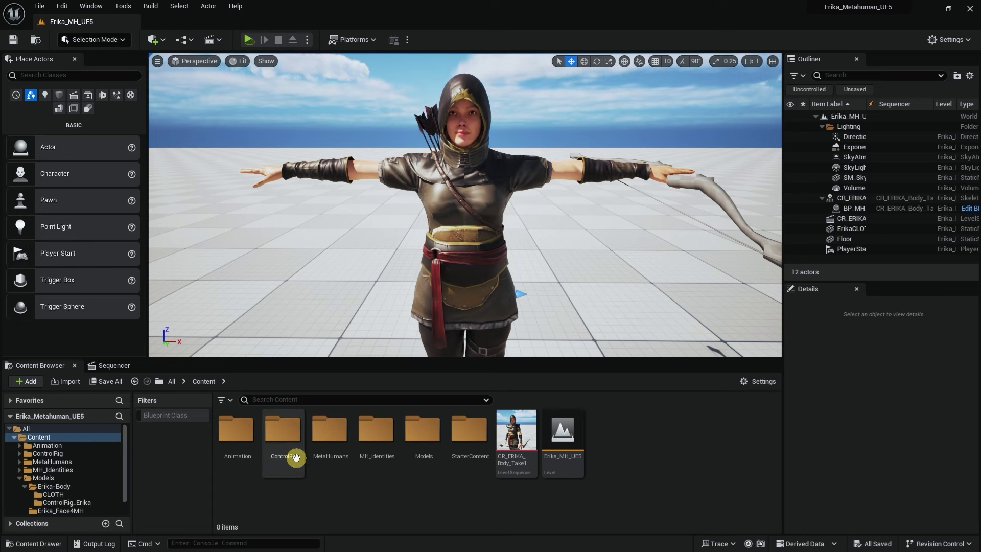
double_click(424, 438)
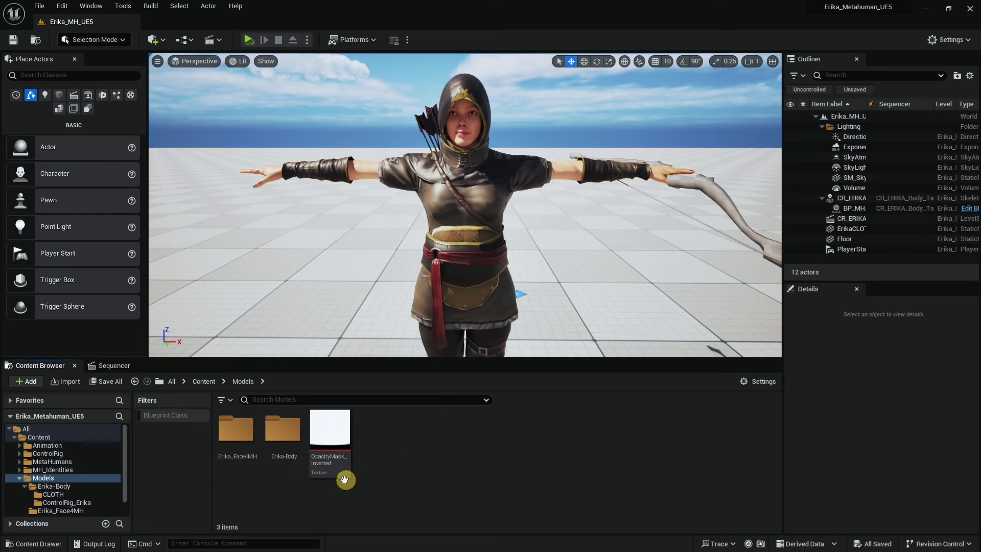
click(285, 436)
double_click(285, 437)
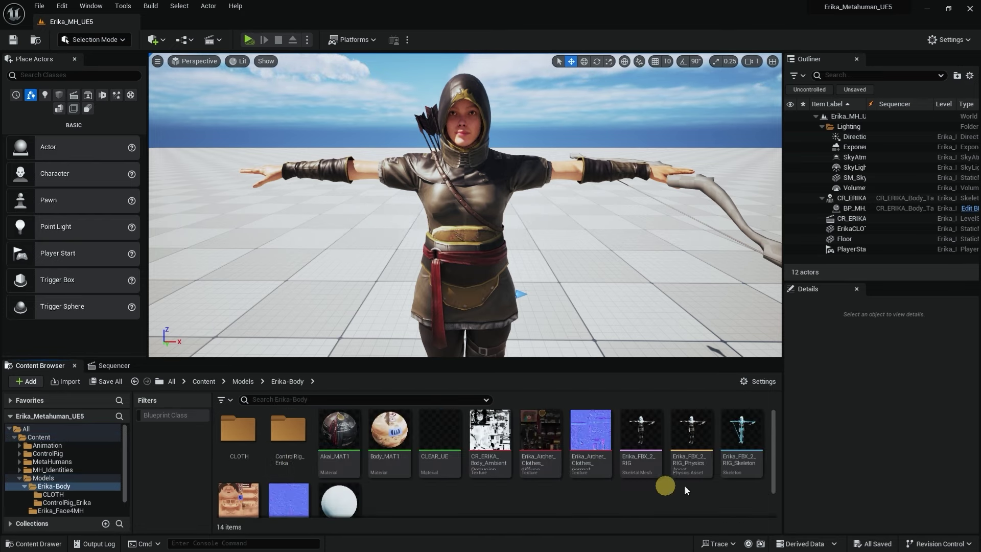
- Inspect the Erika_FBX_2_RIG skeletal mesh from the front and right side, then close its editor
click(643, 426)
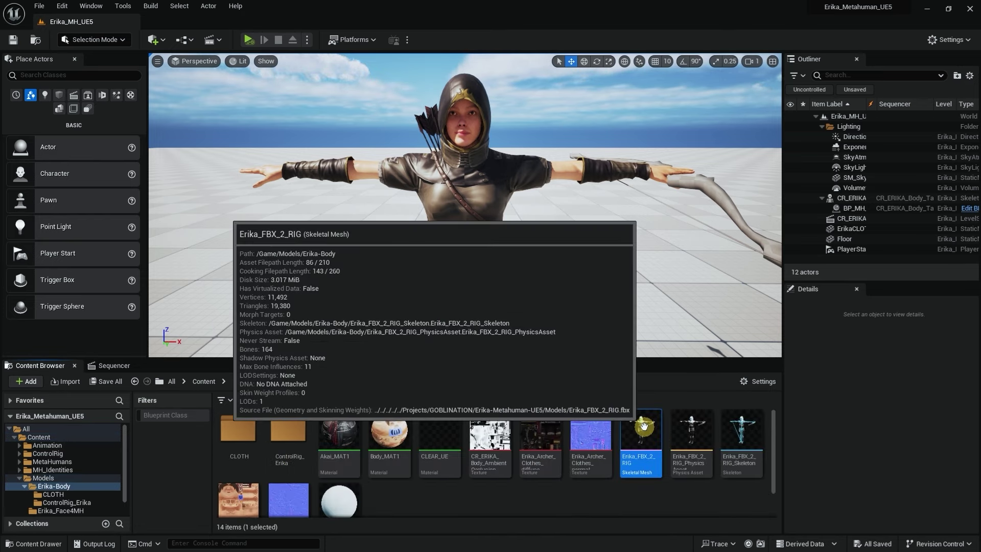
double_click(644, 426)
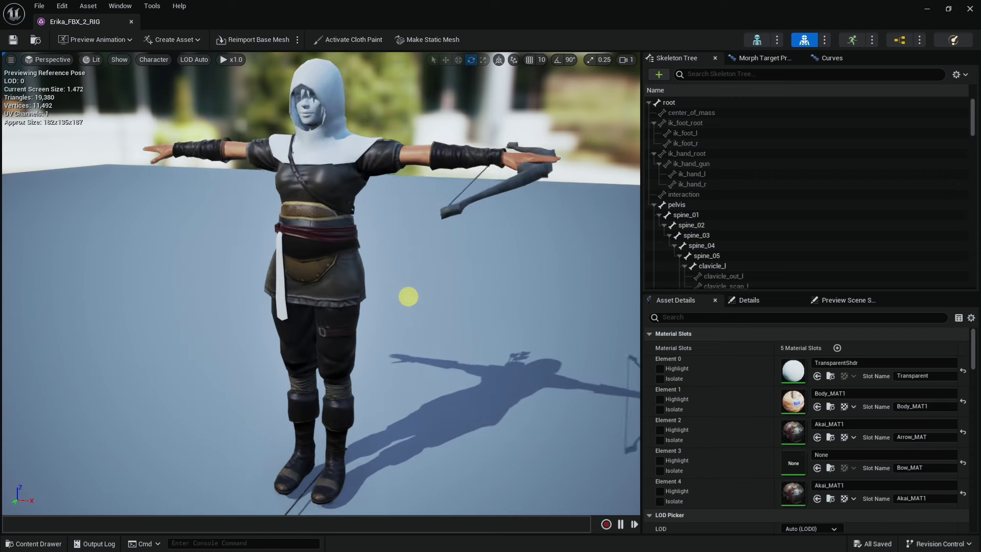
drag(408, 296, 380, 279)
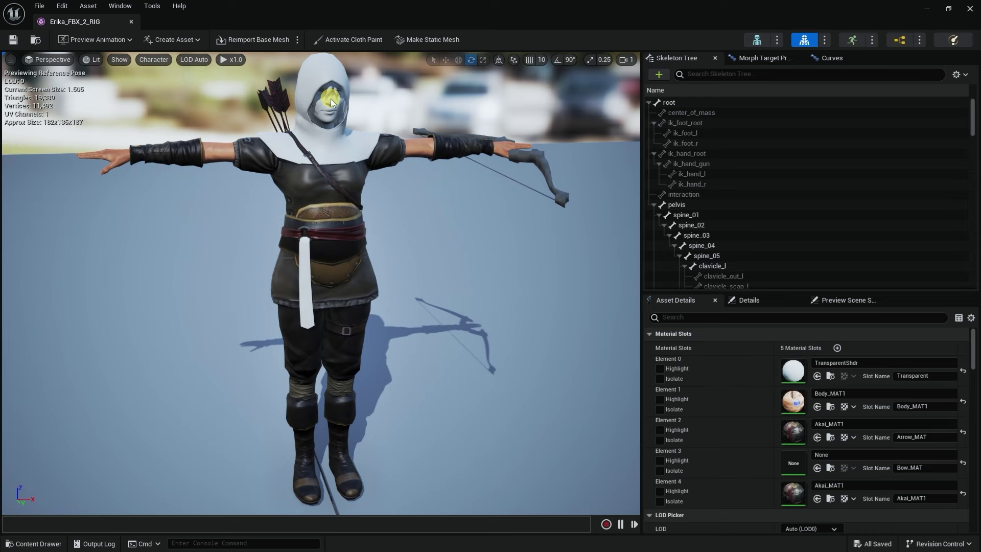
drag(331, 102, 351, 122)
scroll(372, 130, up, 5)
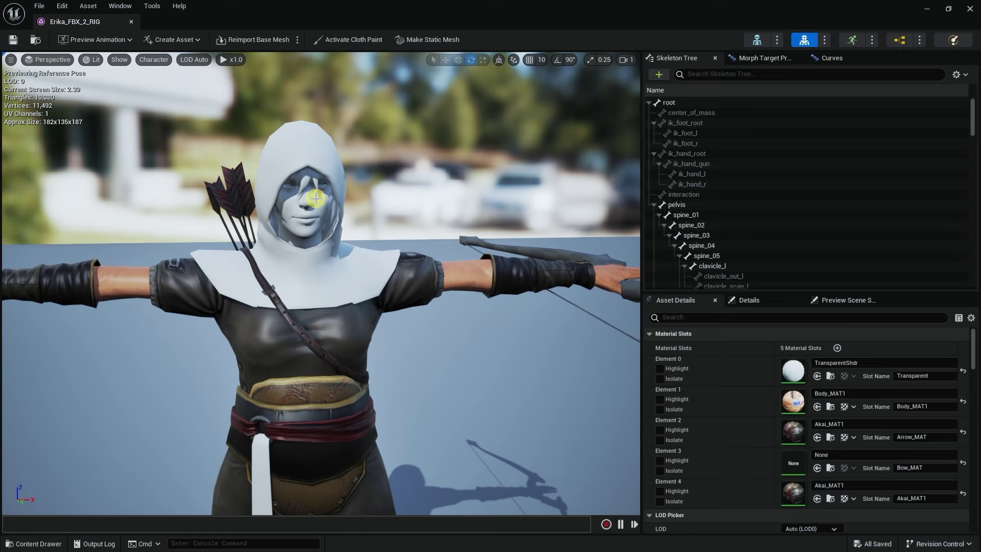
click(970, 8)
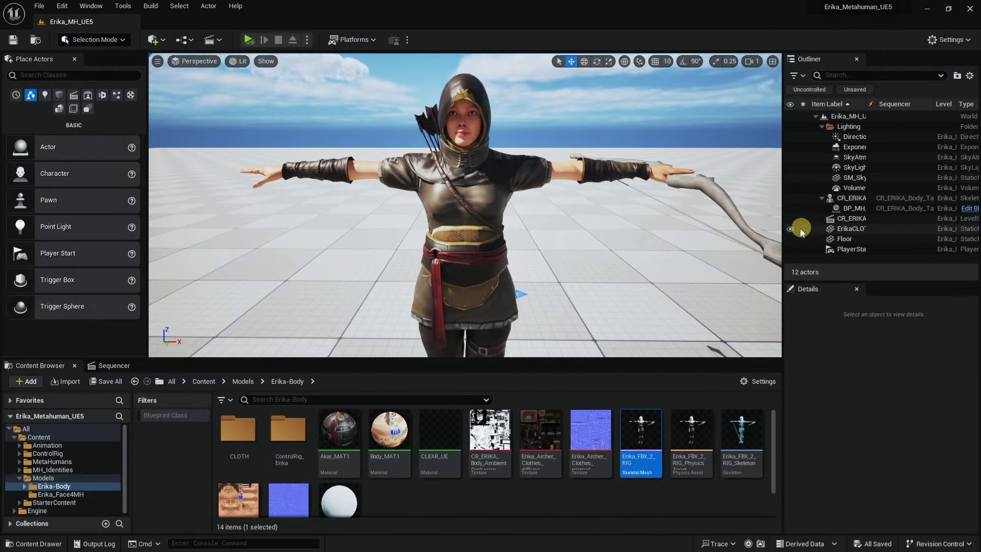
click(790, 230)
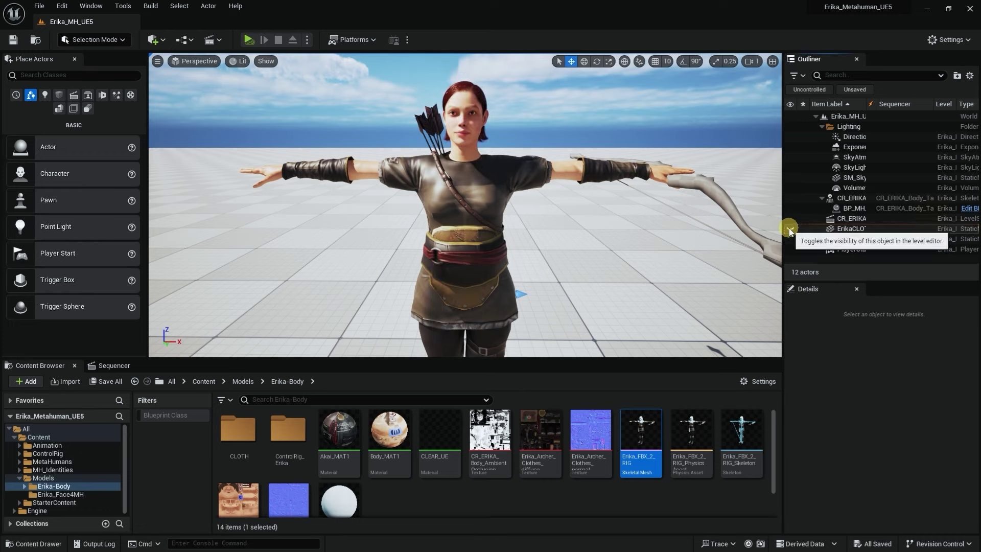
drag(604, 219, 649, 222)
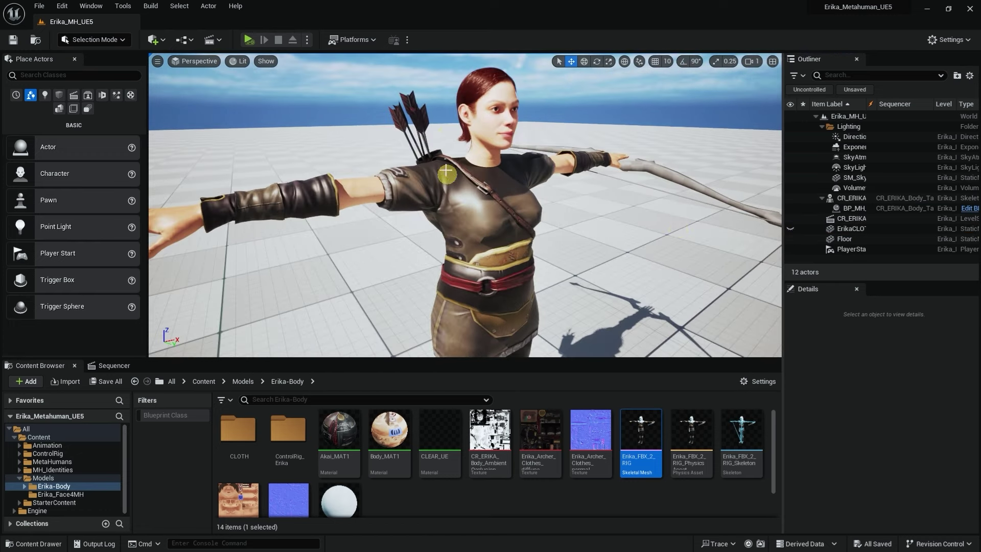
click(449, 141)
drag(577, 163, 498, 137)
drag(531, 186, 512, 152)
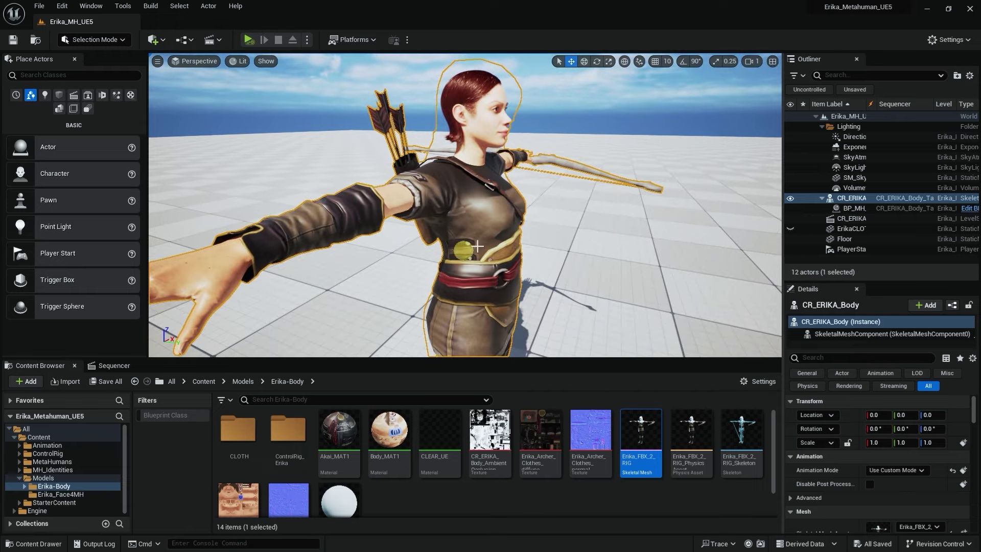
drag(475, 187, 371, 195)
drag(534, 252, 434, 133)
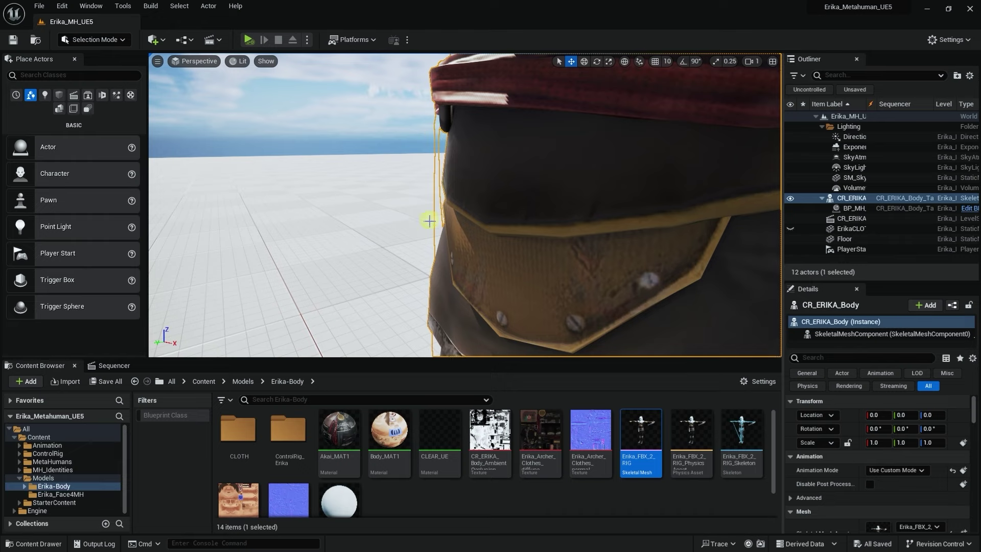
mouse_move(469, 186)
mouse_down()
mouse_move(738, 193)
mouse_move(479, 184)
mouse_move(475, 215)
mouse_move(449, 186)
mouse_move(475, 191)
mouse_up()
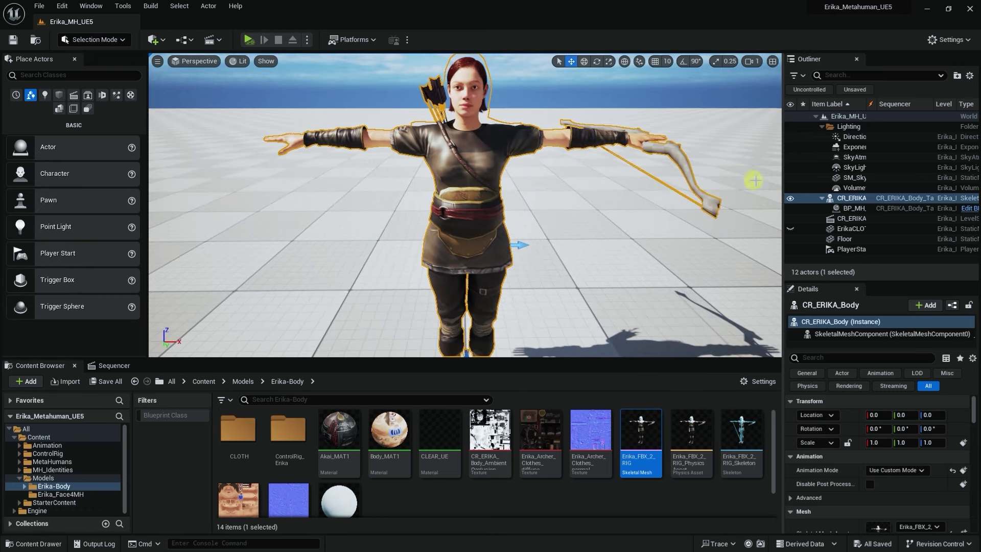
click(791, 229)
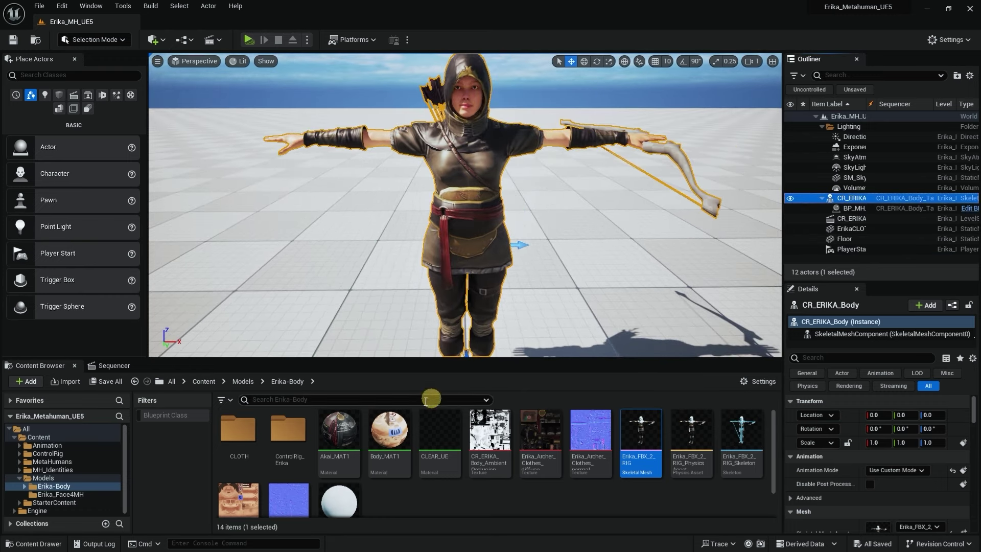
- Preview the ErikaCLOTH_FBX_2_RIG hood mesh from several angles in the Static Mesh editor, then close it
double_click(240, 439)
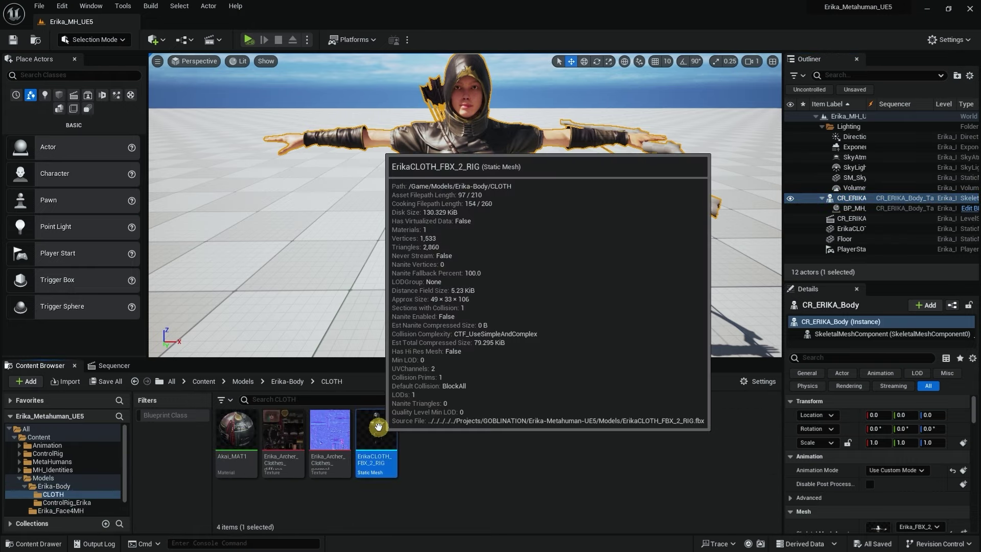
double_click(375, 450)
drag(387, 249, 613, 236)
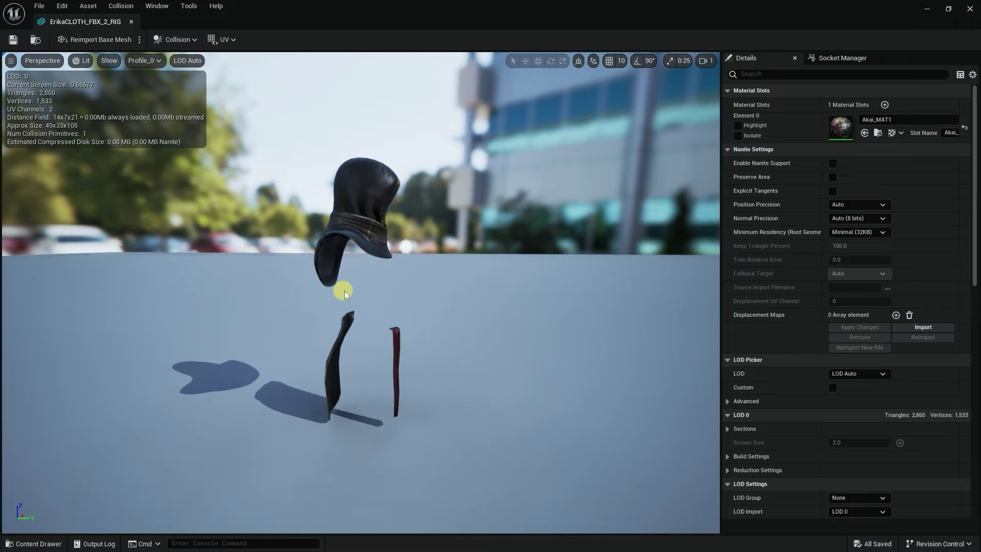
drag(342, 287, 181, 302)
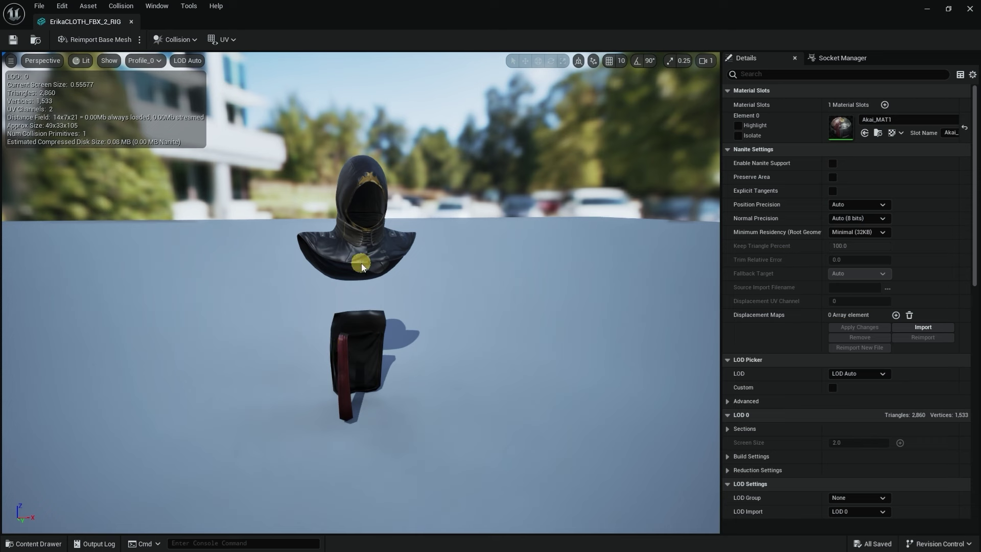
click(969, 9)
- Hide the ErikaCLOTH actor in the Outliner and return to the top-level Content folder
drag(565, 225, 544, 249)
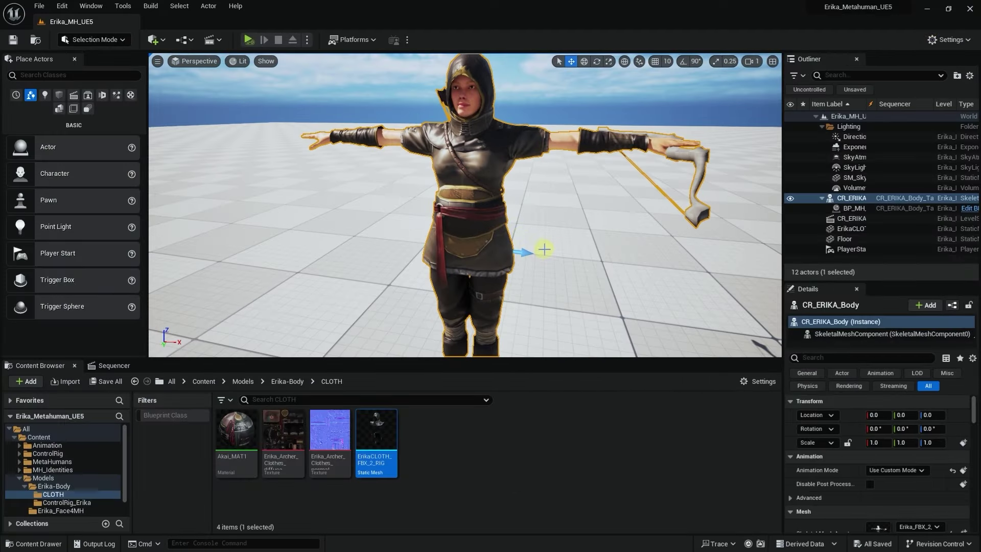
click(843, 228)
click(790, 230)
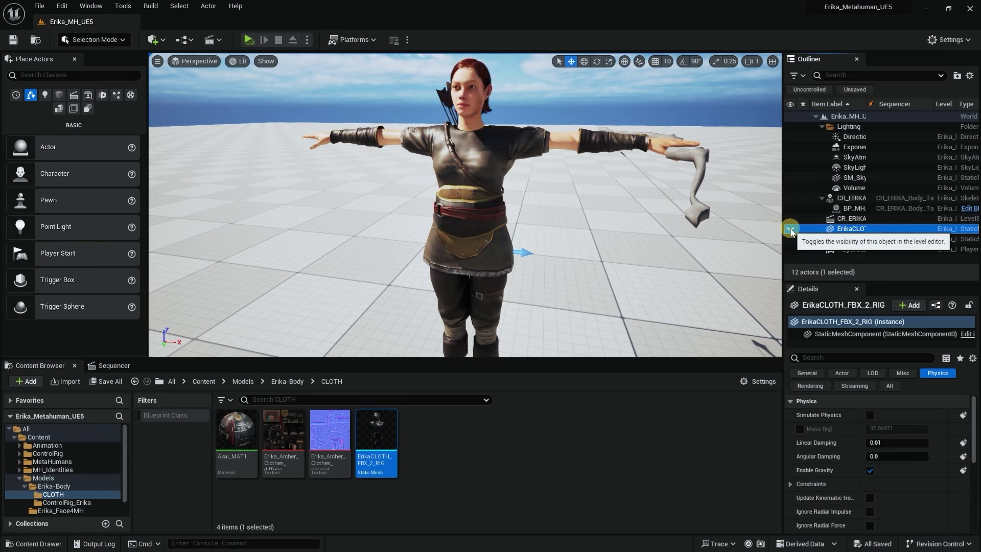
mouse_move(571, 234)
mouse_down()
mouse_move(550, 229)
mouse_move(583, 239)
mouse_up()
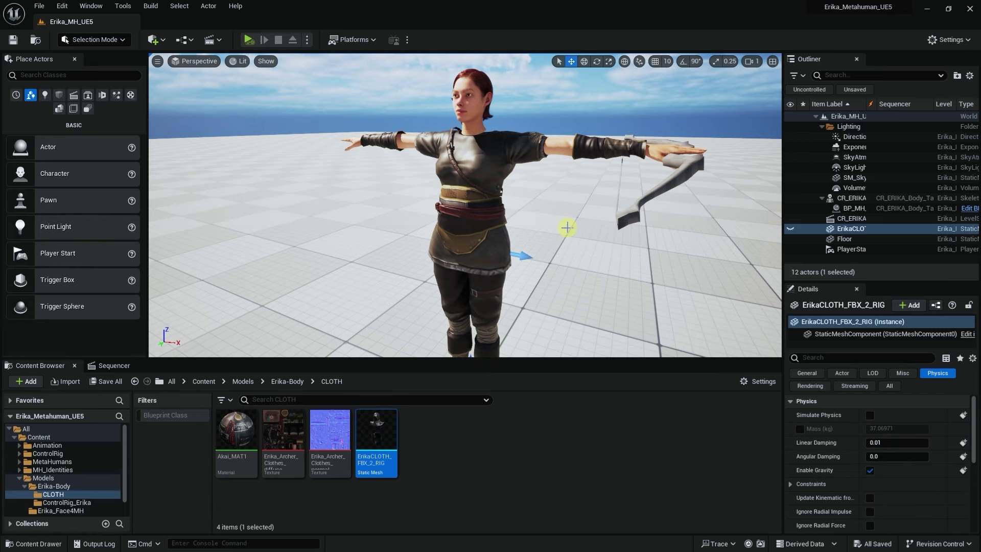
click(204, 381)
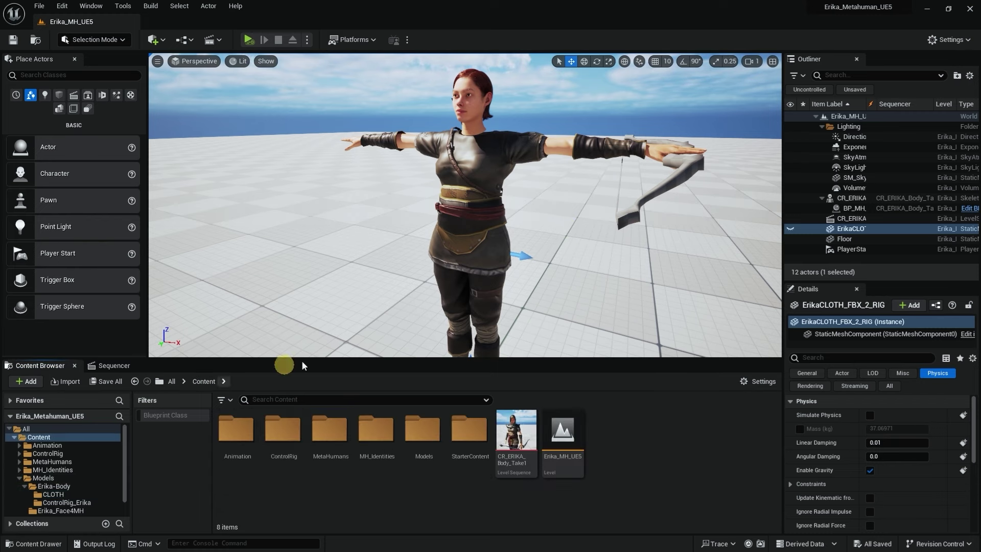
mouse_move(553, 217)
mouse_down()
mouse_move(485, 212)
mouse_move(546, 216)
mouse_up()
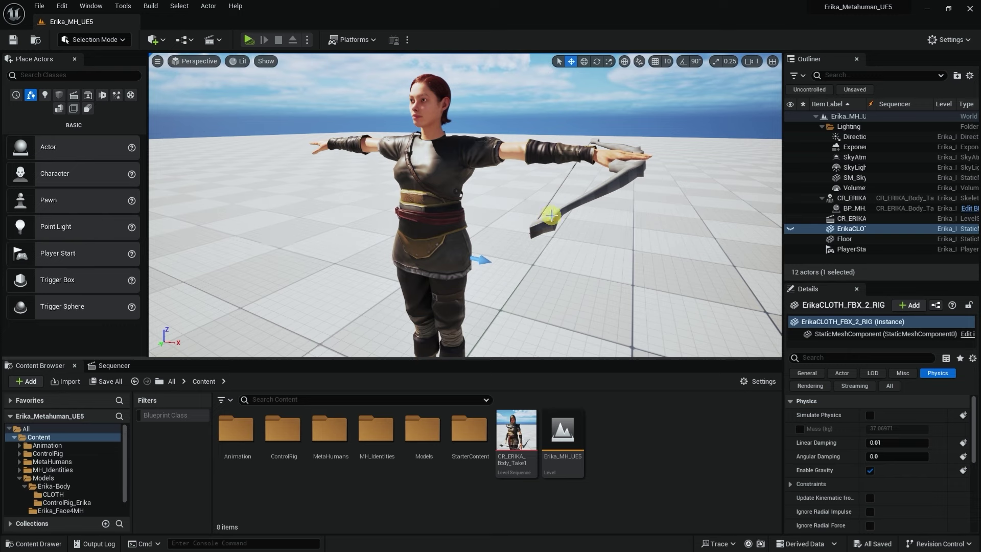
- Find the 'cloth' plugins, enable Chaos Cloth Asset and Chaos Cloth Asset Editor, then restart the editor
click(60, 6)
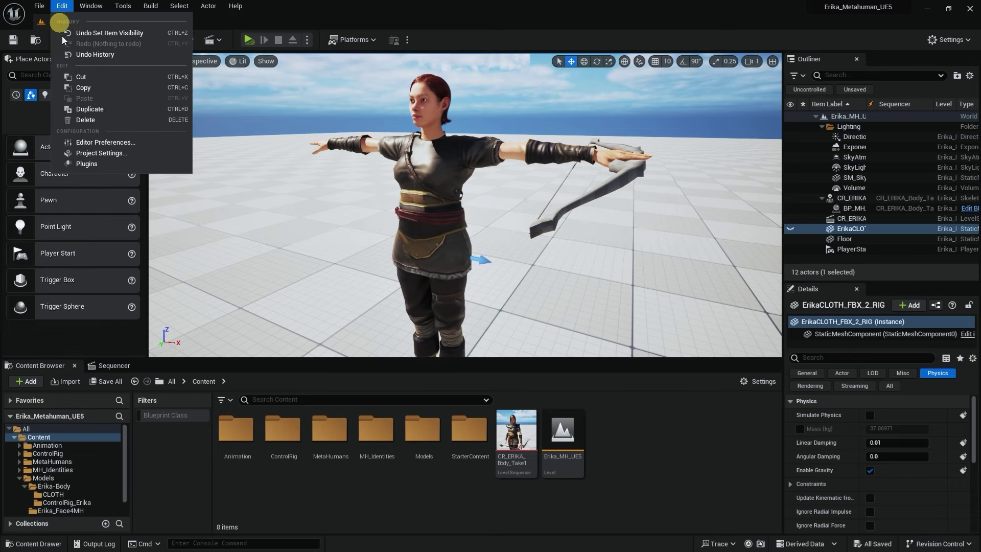
click(85, 167)
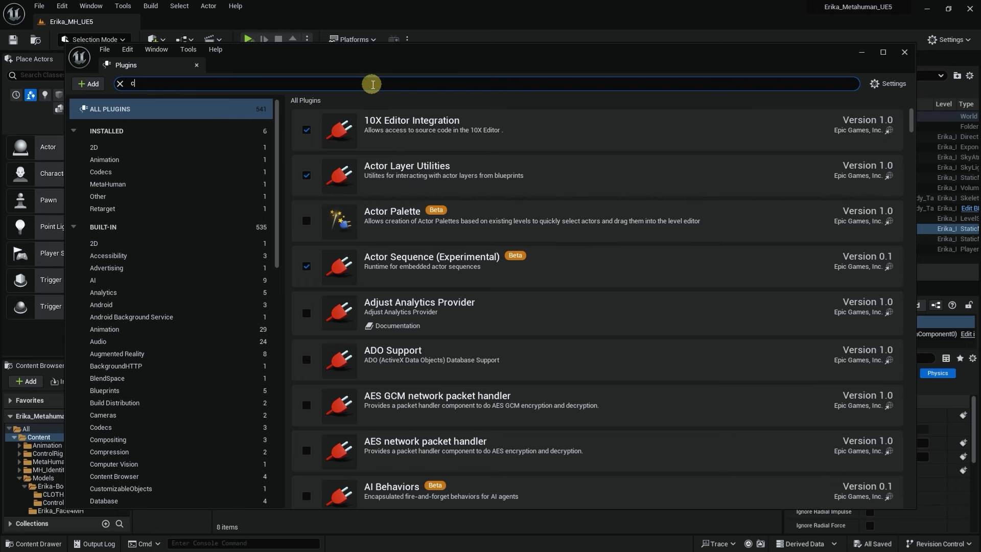
text(cloth)
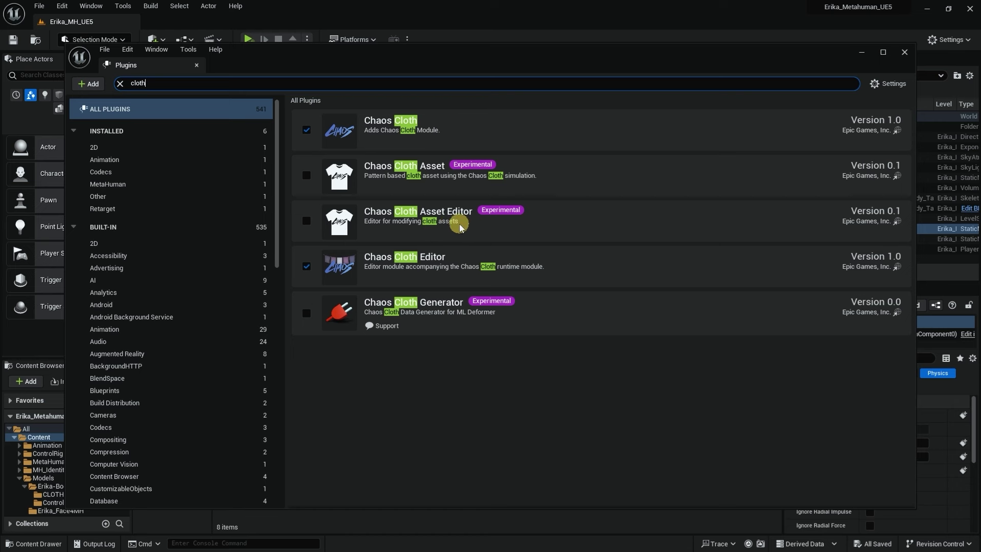
mouse_move(500, 215)
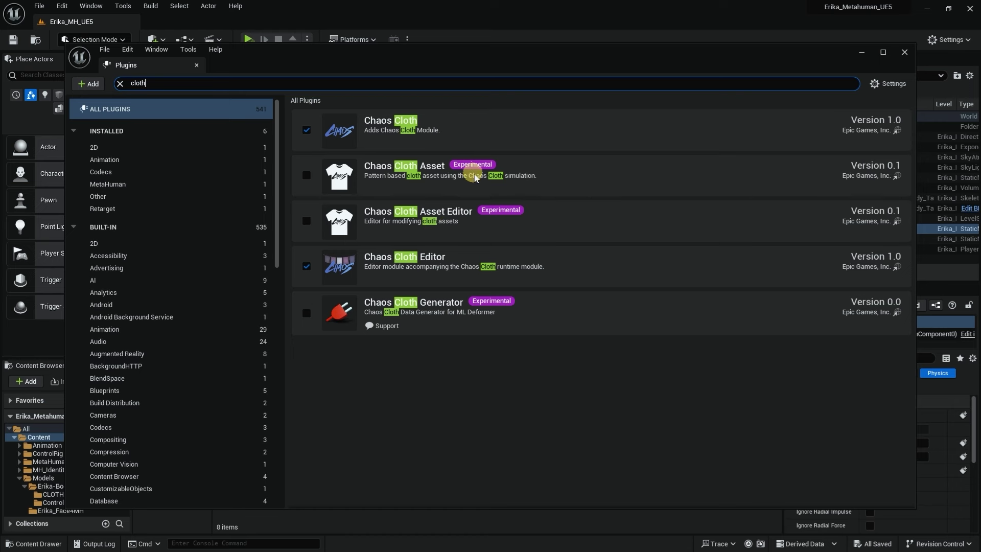
click(307, 177)
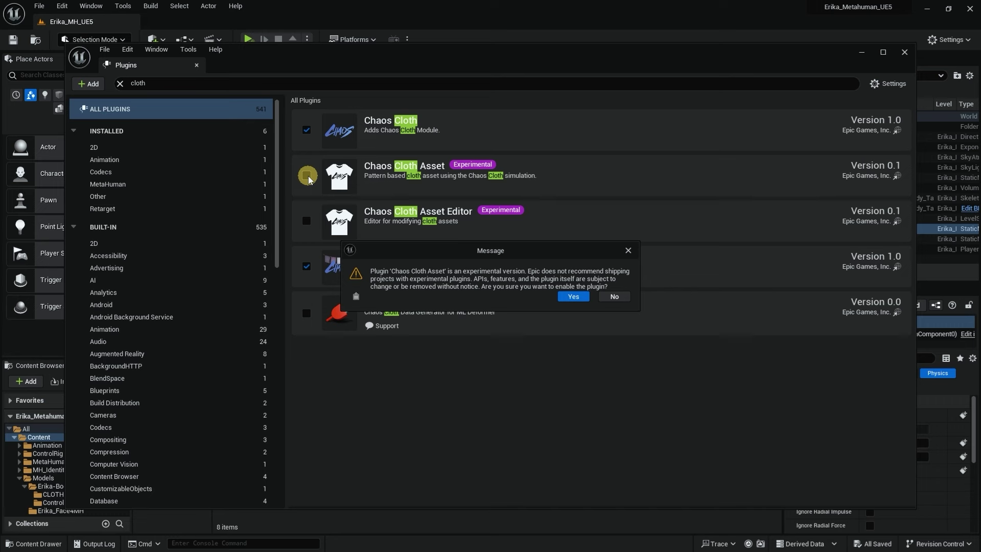
click(570, 298)
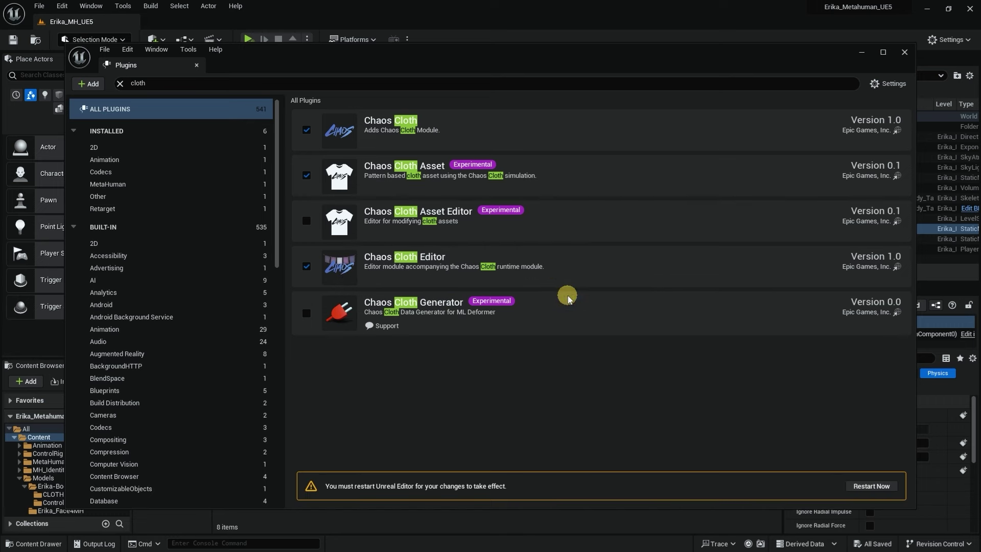
click(307, 221)
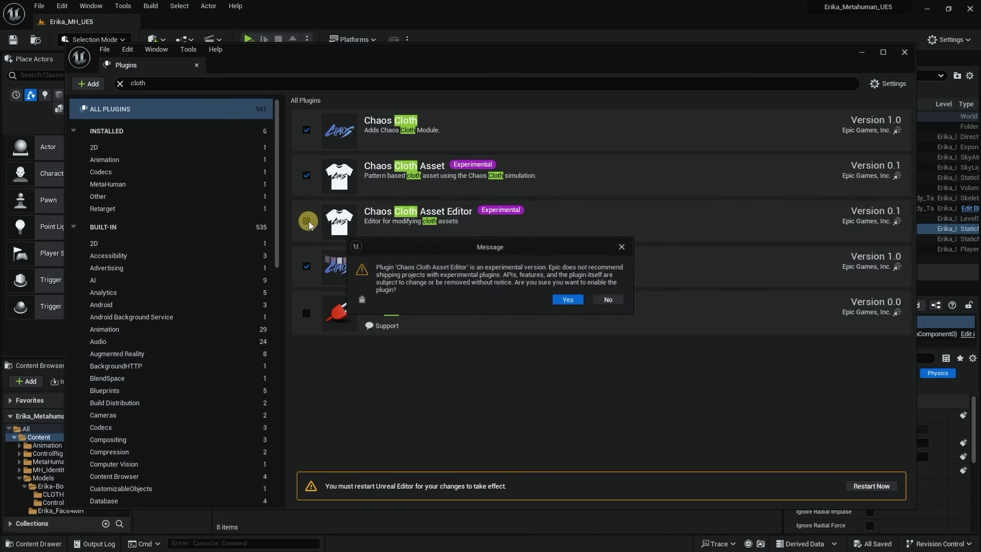
click(569, 300)
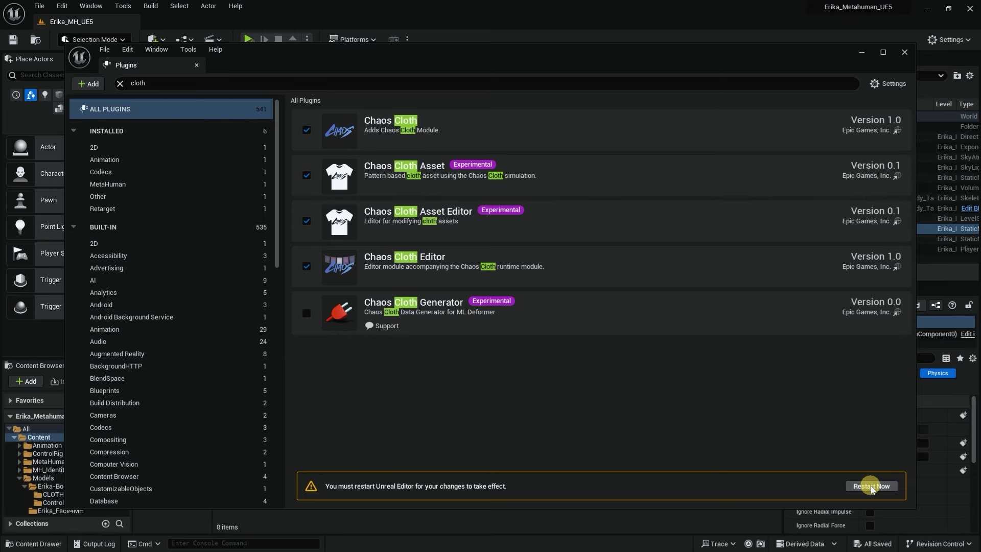
click(871, 486)
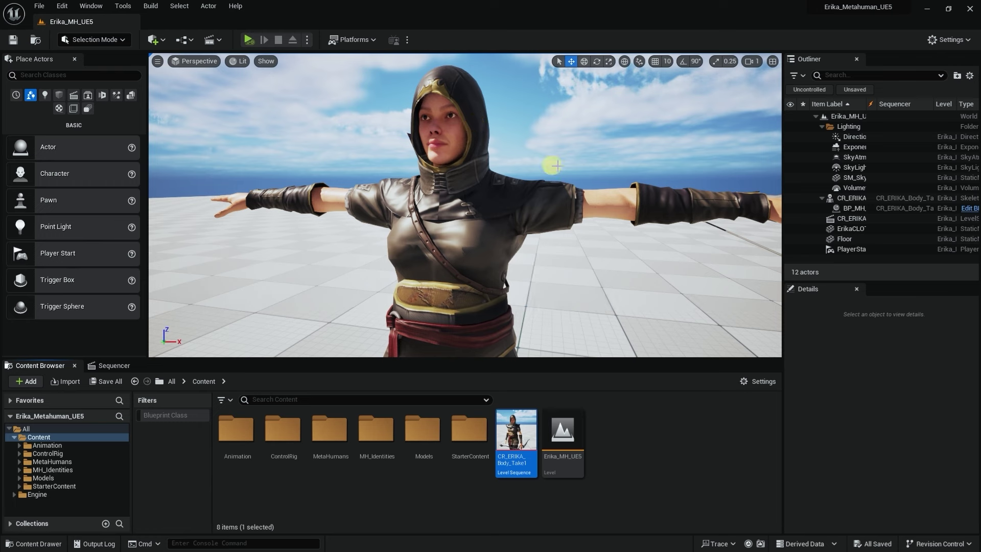
- Delete the ErikaCLOTH_FBX_2_RIG hood actor from the level
click(863, 229)
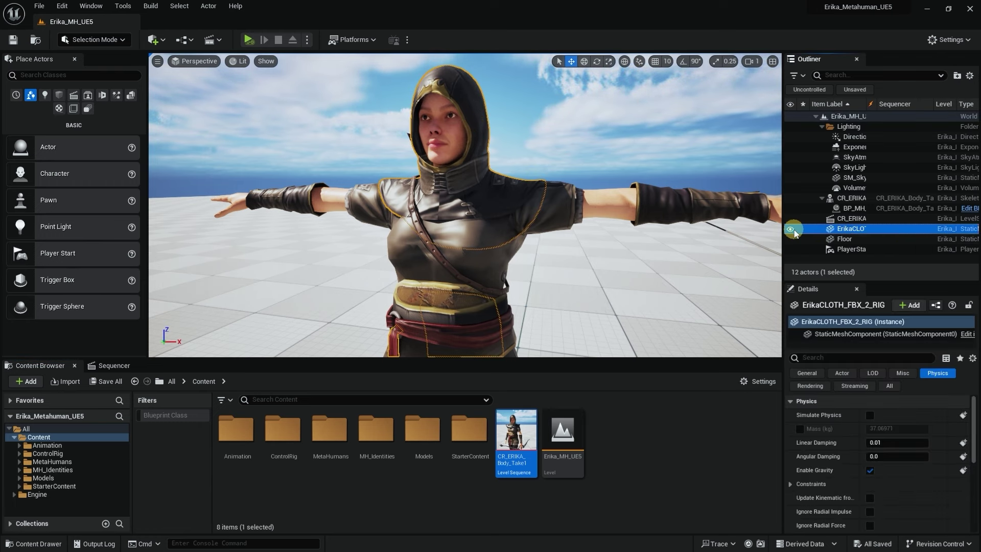
click(851, 218)
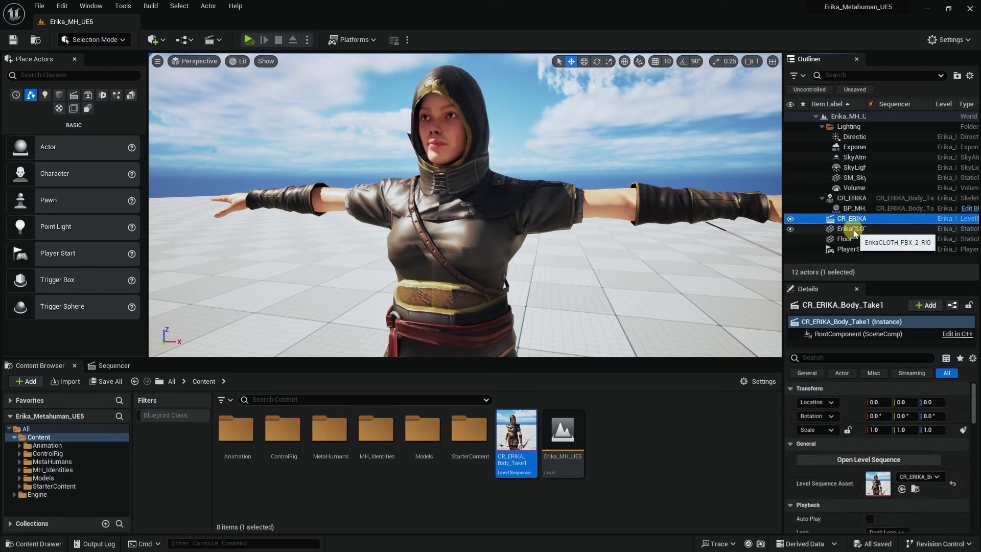
click(854, 229)
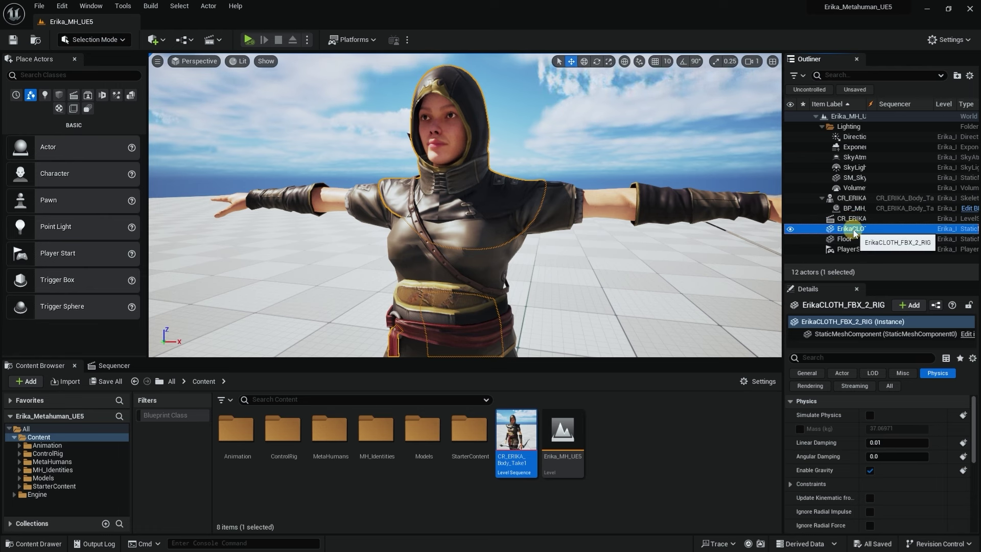
key(Delete)
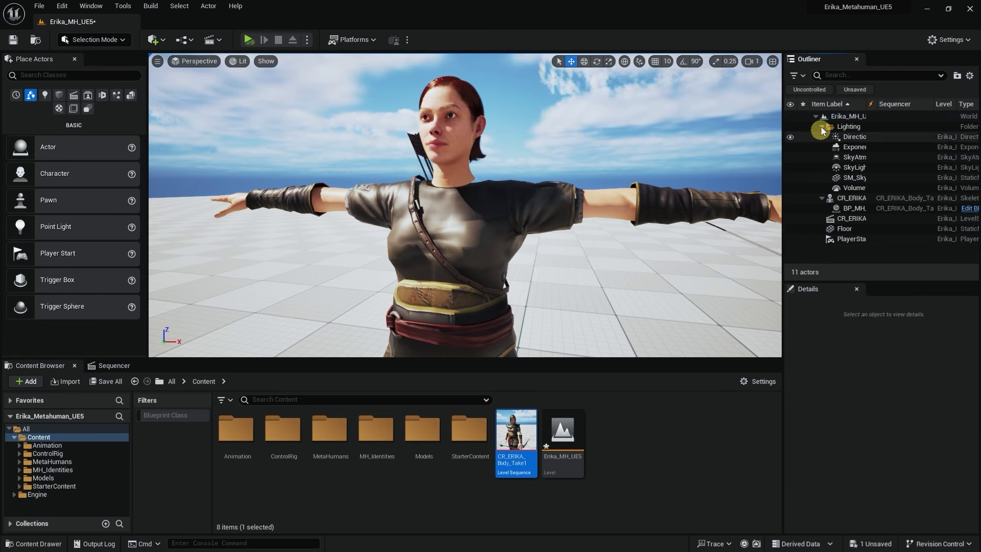
alt+drag(601, 270, 521, 148)
mouse_move(555, 261)
alt+mouse_down()
mouse_move(525, 247)
mouse_move(553, 259)
alt+mouse_up()
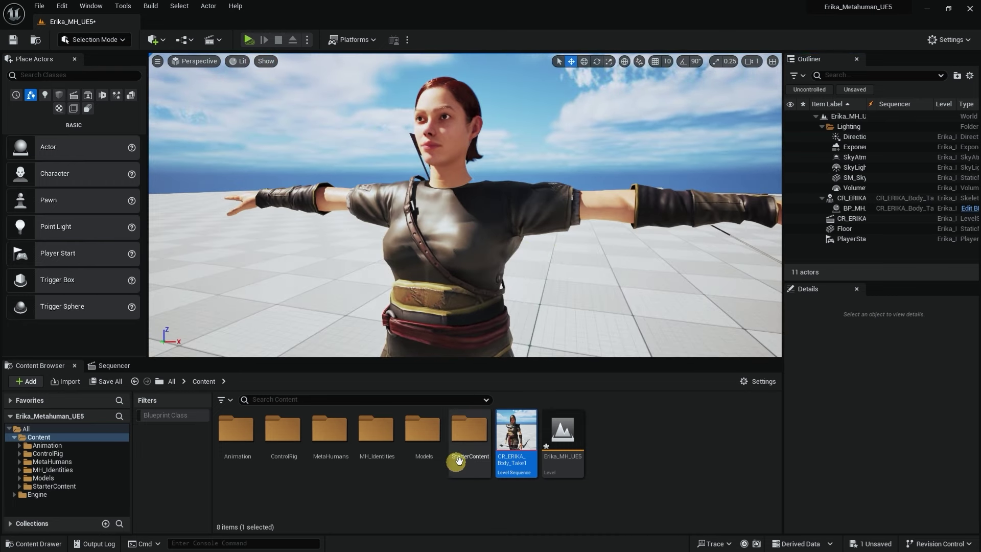
- Browse into Models/Erika-Body and select the CLOTH folder
click(431, 440)
double_click(428, 441)
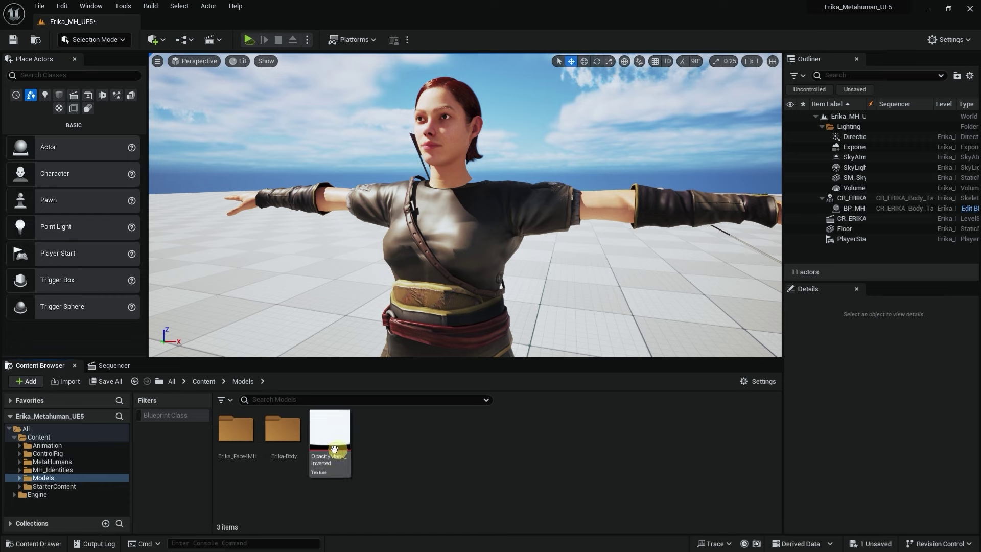
double_click(280, 438)
click(231, 435)
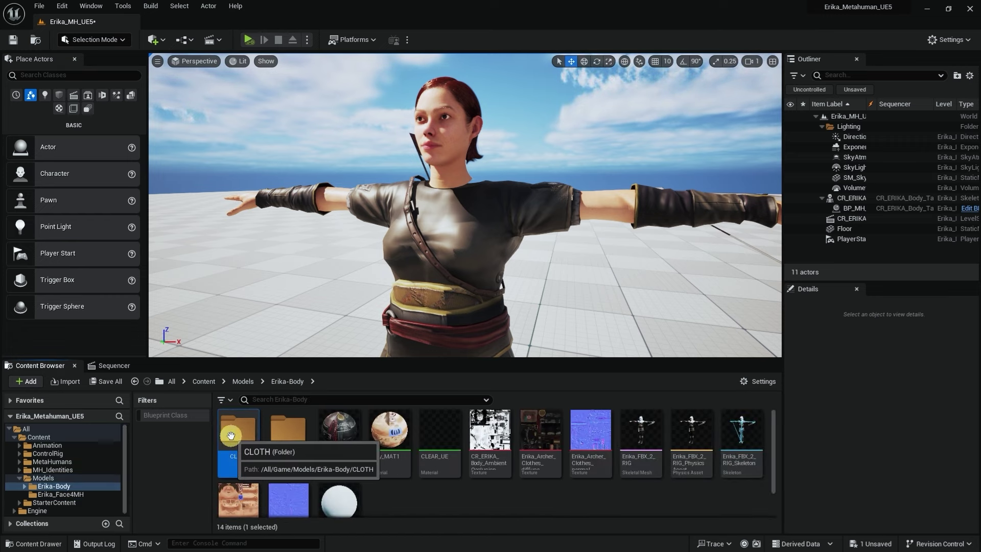
- Create a ChaosCloth folder inside CLOTH and open it
double_click(231, 436)
right_click(470, 444)
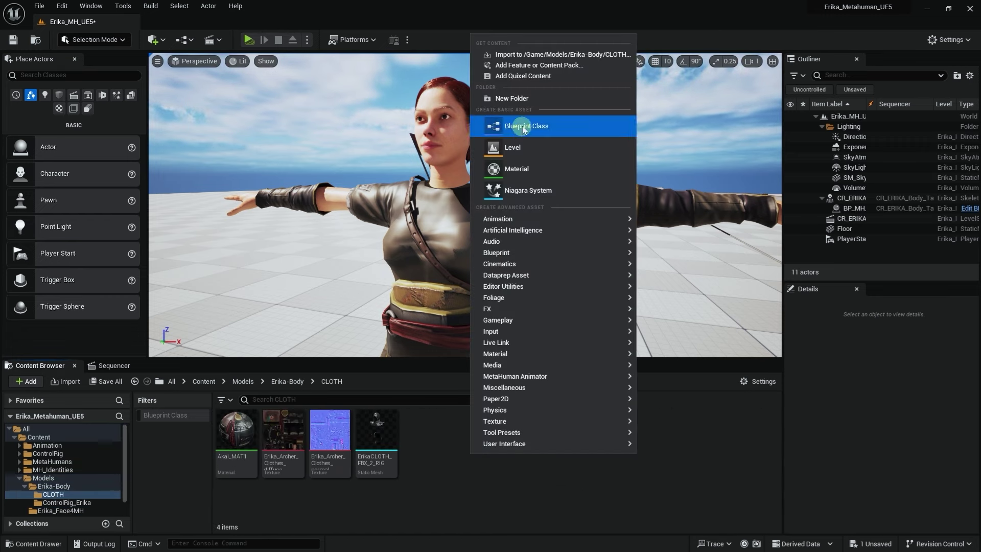
click(523, 104)
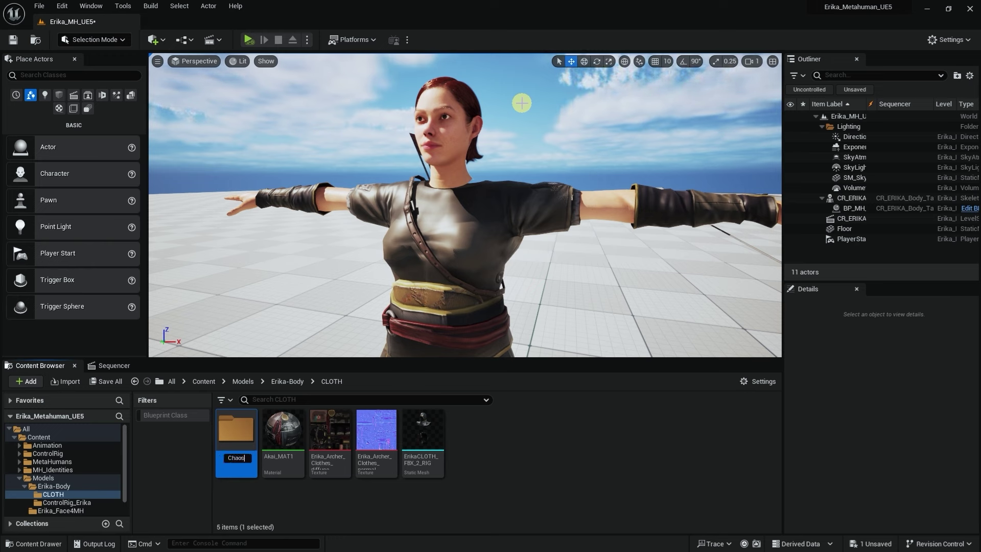
text(ChaosCloth)
key(Return)
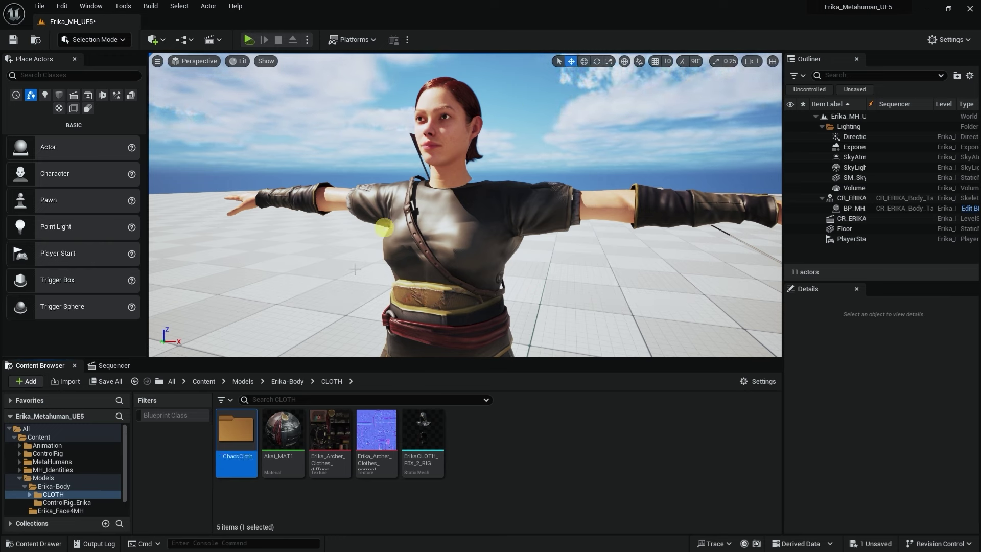
double_click(235, 437)
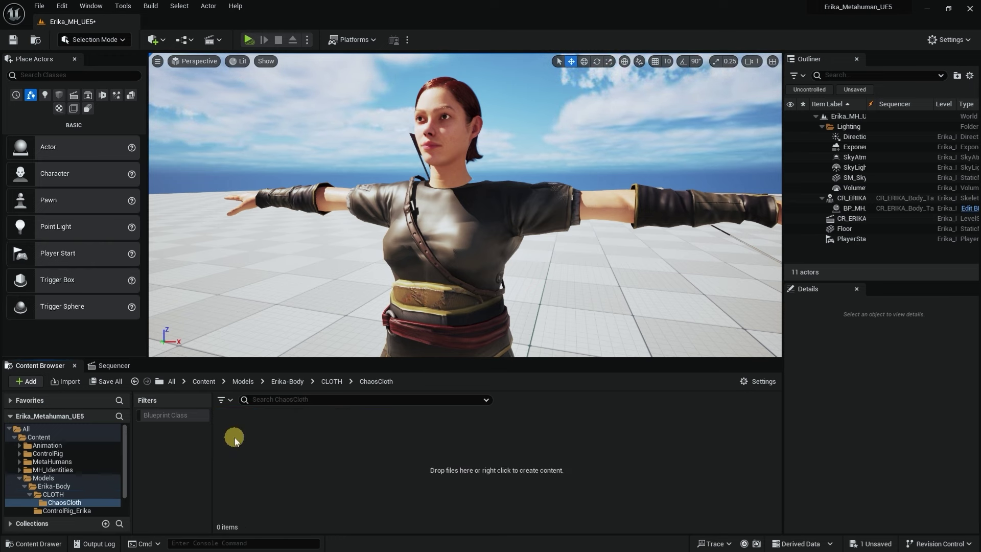
- Add a new Cloth Asset in ChaosCloth and start naming it ErikaClothAsset
right_click(331, 449)
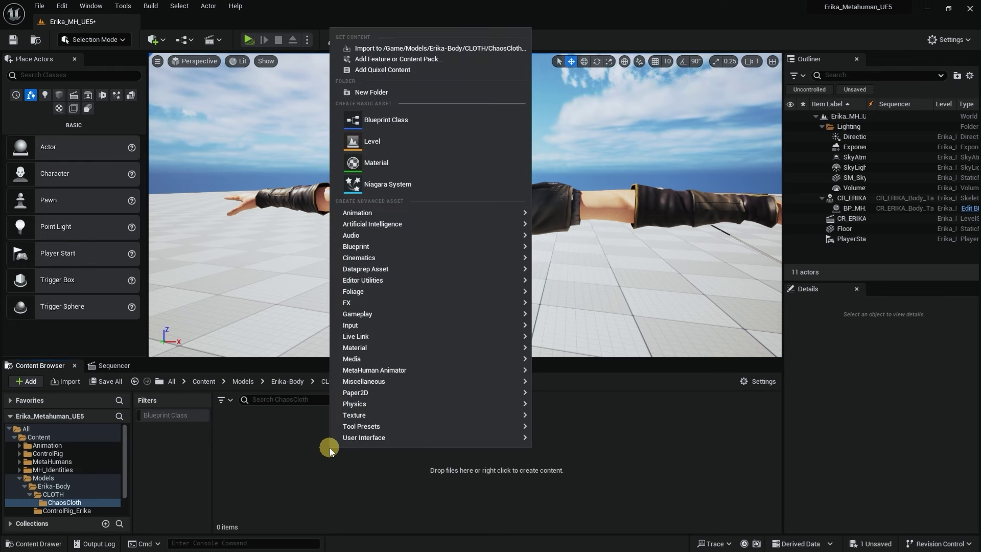
text(clot)
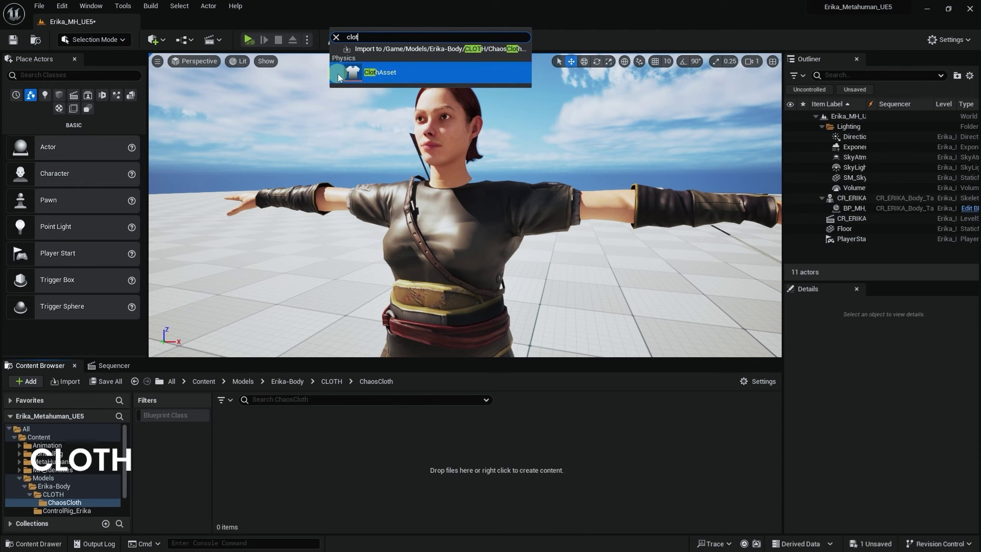
click(385, 75)
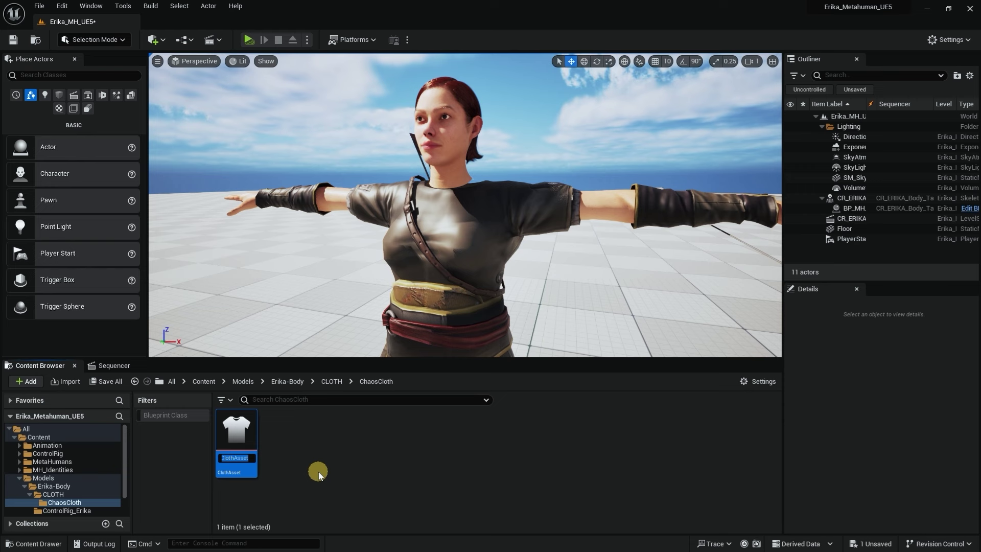
text(Erika)
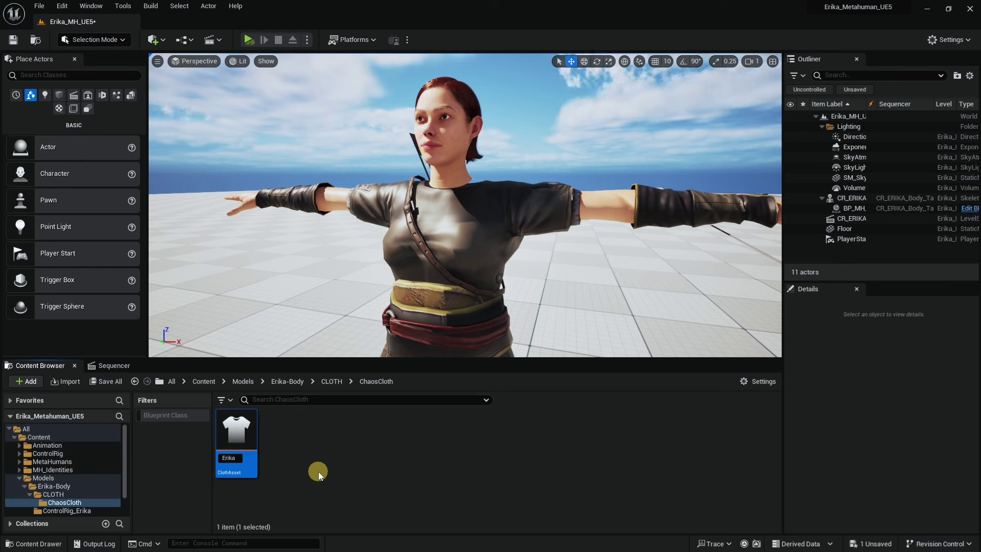
text(ClothAsset)
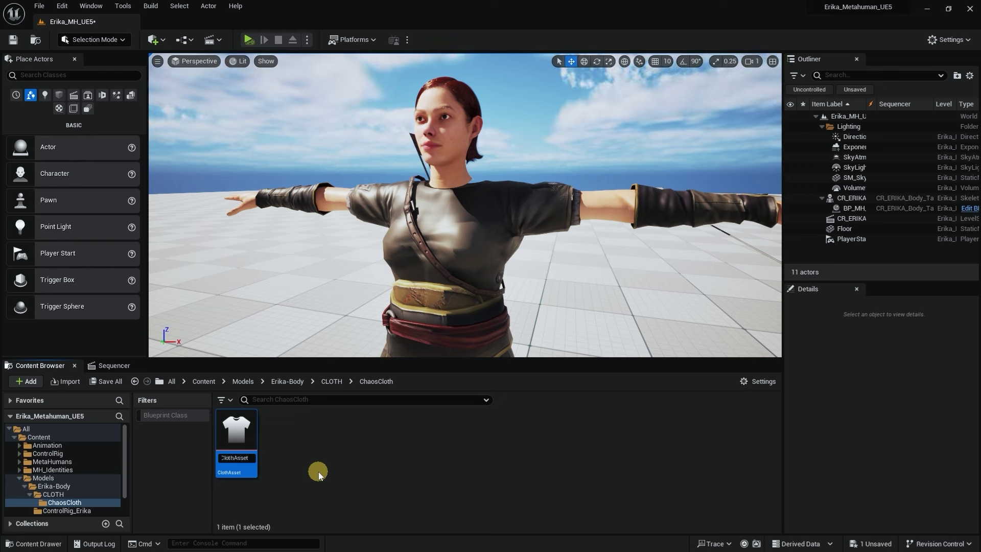
- Commit the name ErikaClothAsset and create its ErikaClothAsset_Dataflow graph, saved in ChaosCloth
key(Return)
double_click(236, 432)
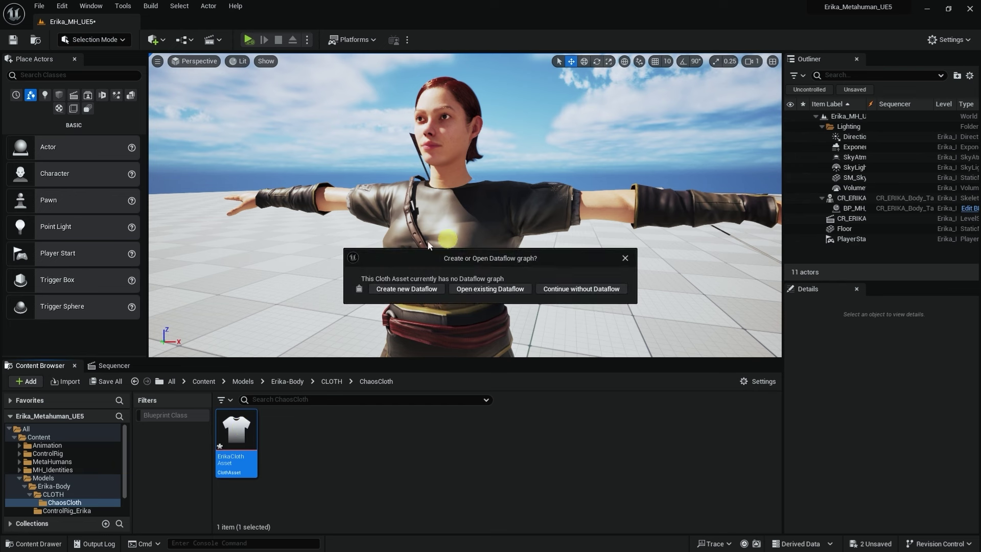
click(403, 290)
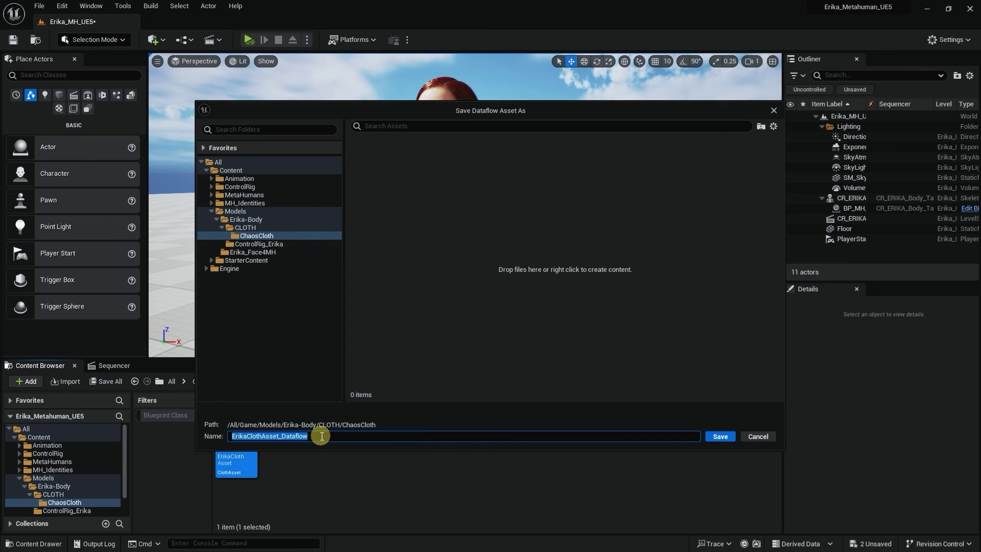
click(720, 436)
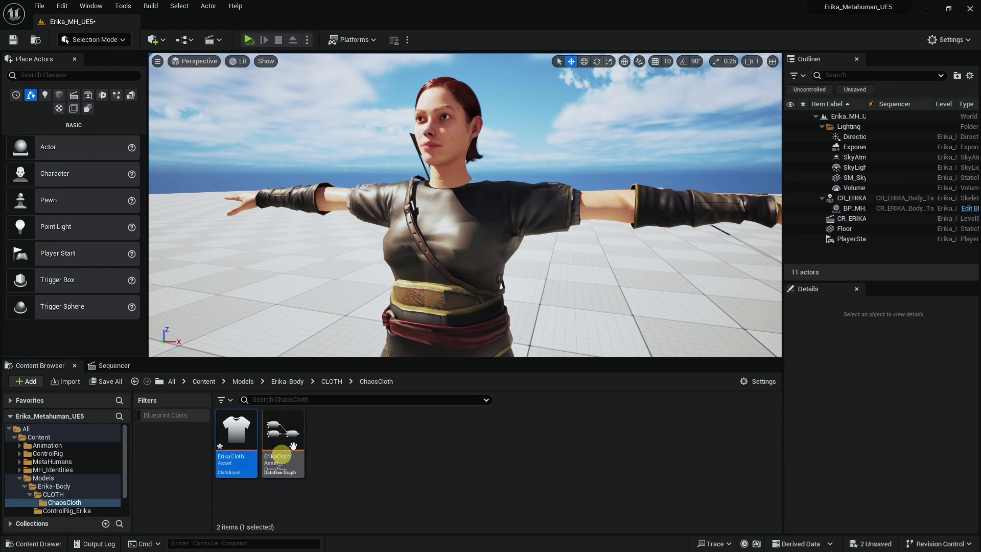
- Open ErikaClothAsset in the cloth editor to view its empty Dataflow graph
double_click(235, 428)
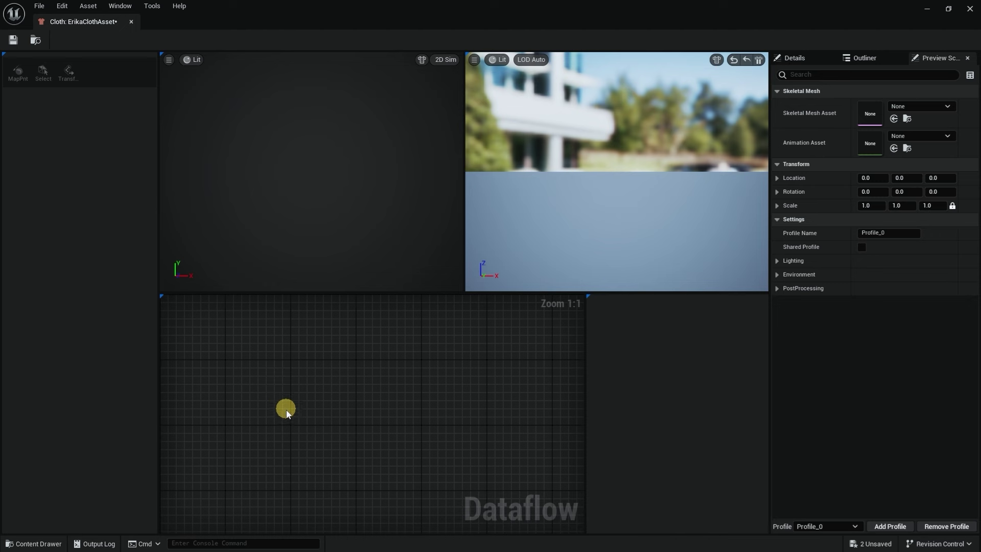
scroll(281, 401, down, 3)
scroll(284, 407, up, 3)
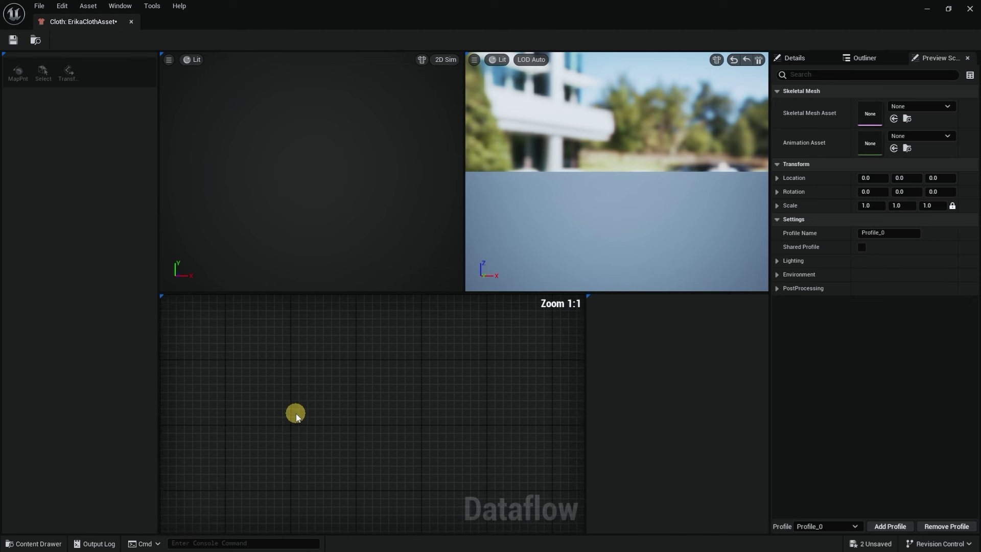
scroll(296, 412, down, 1)
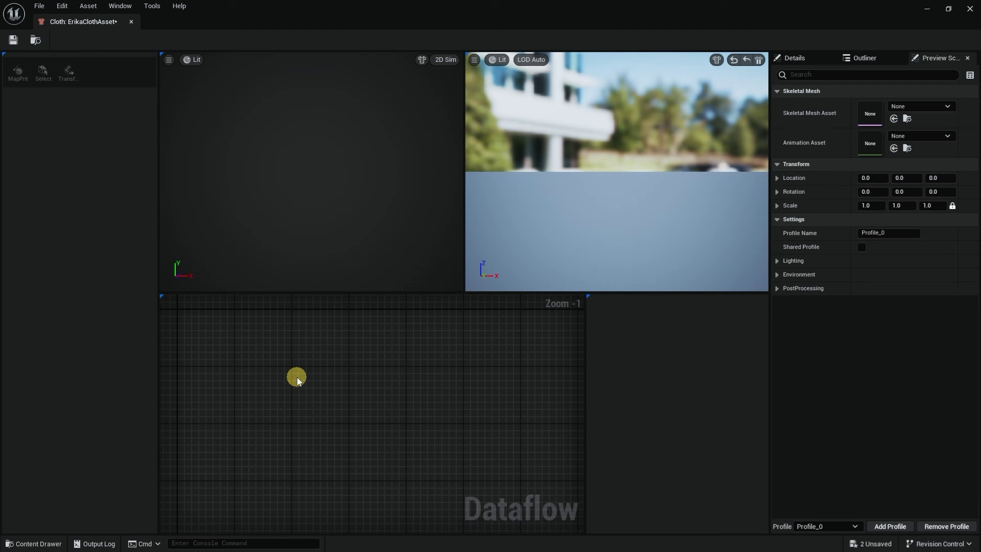
- Add a StaticMeshImport node to the Dataflow graph
right_click(297, 379)
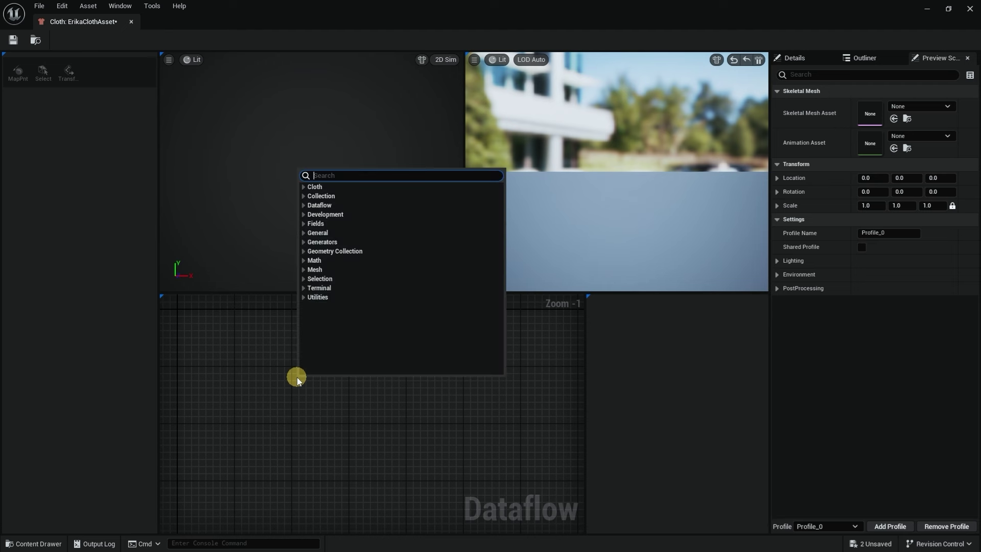
text(st)
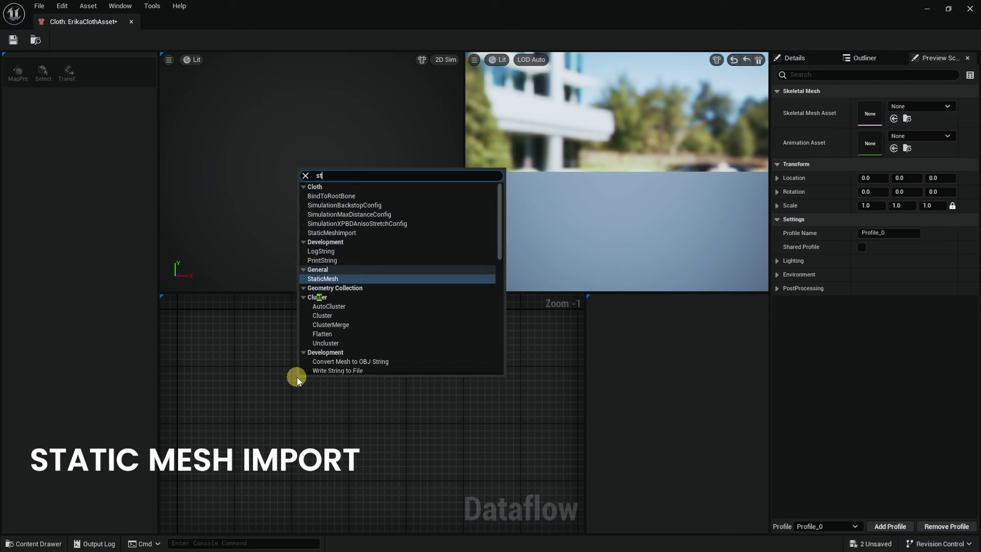
text(atic)
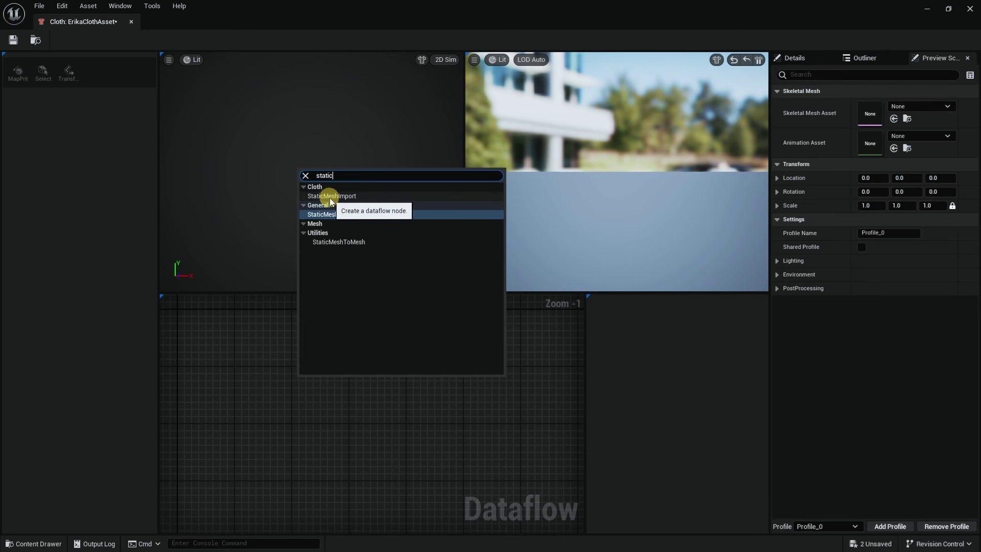
click(330, 196)
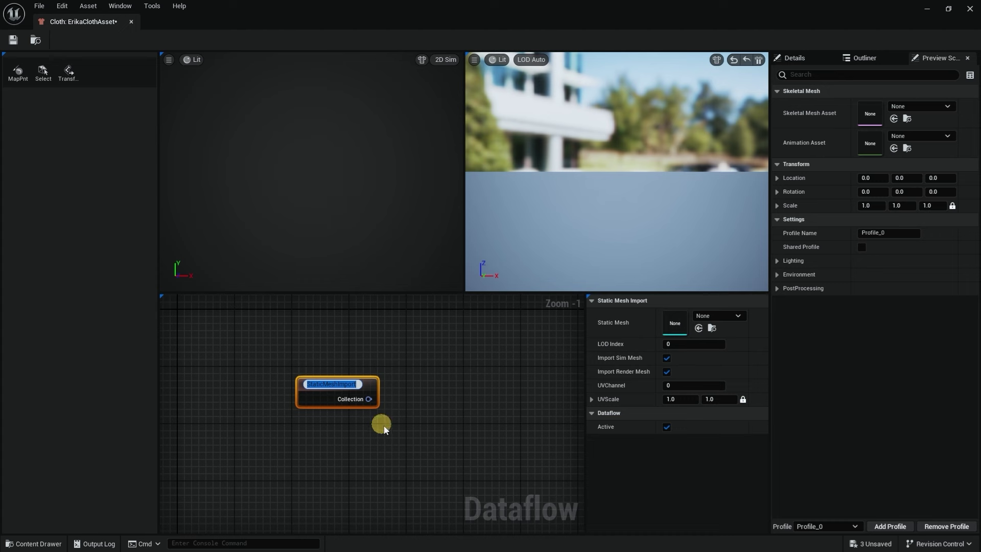
right_drag(428, 417, 383, 412)
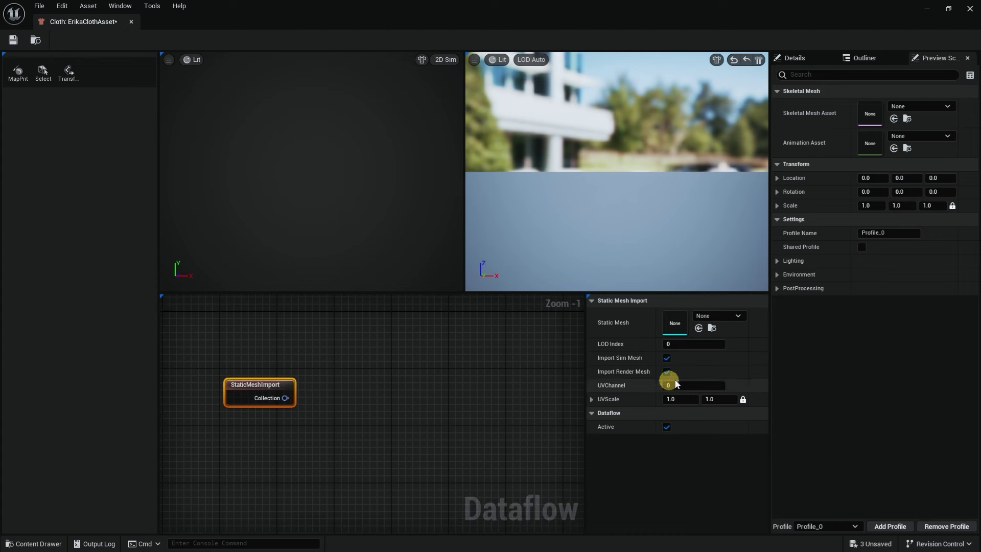
- Set the node's Static Mesh to ErikaCLOTH_FBX_2_RIG and zoom in on its 2D pattern pieces
click(727, 320)
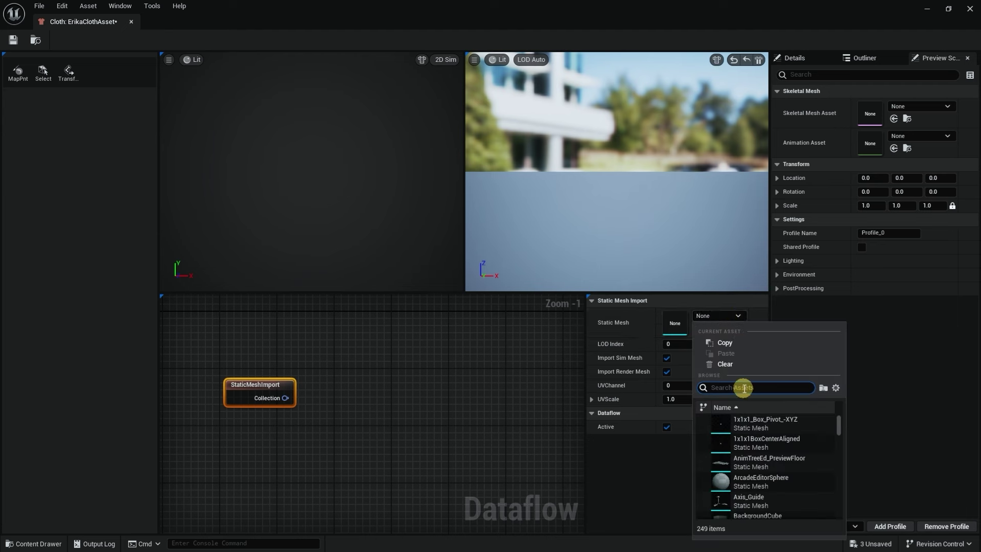
text(cloth)
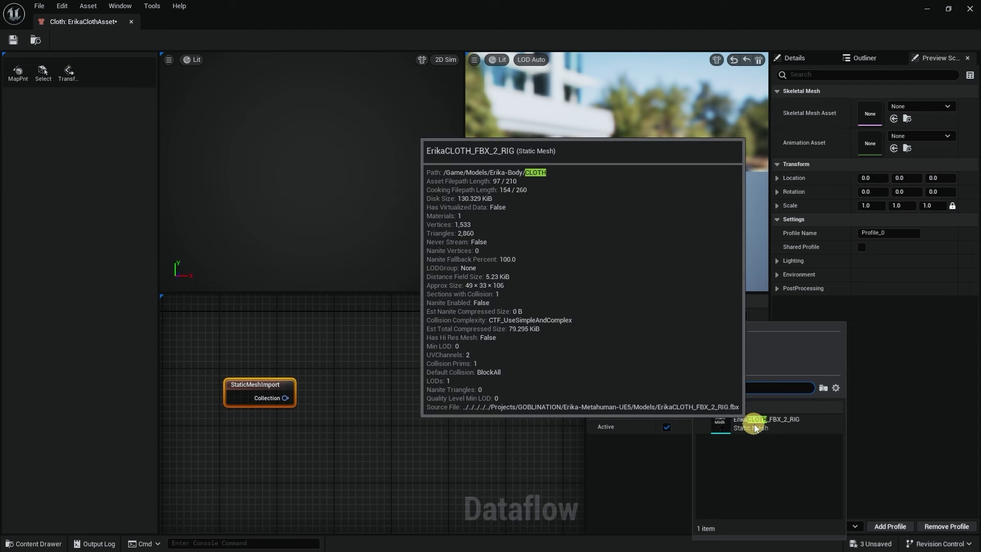
click(755, 428)
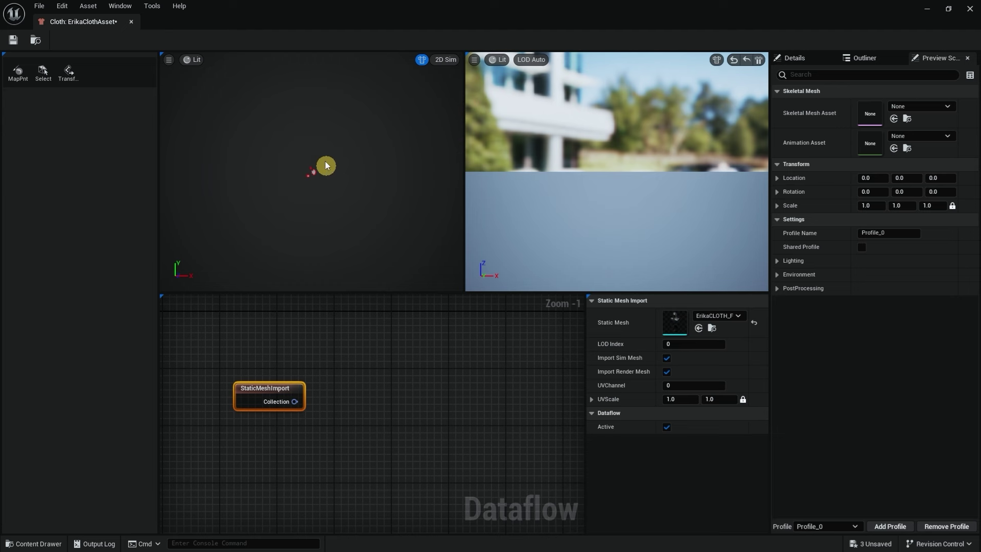
scroll(316, 199, up, 2)
scroll(311, 180, up, 3)
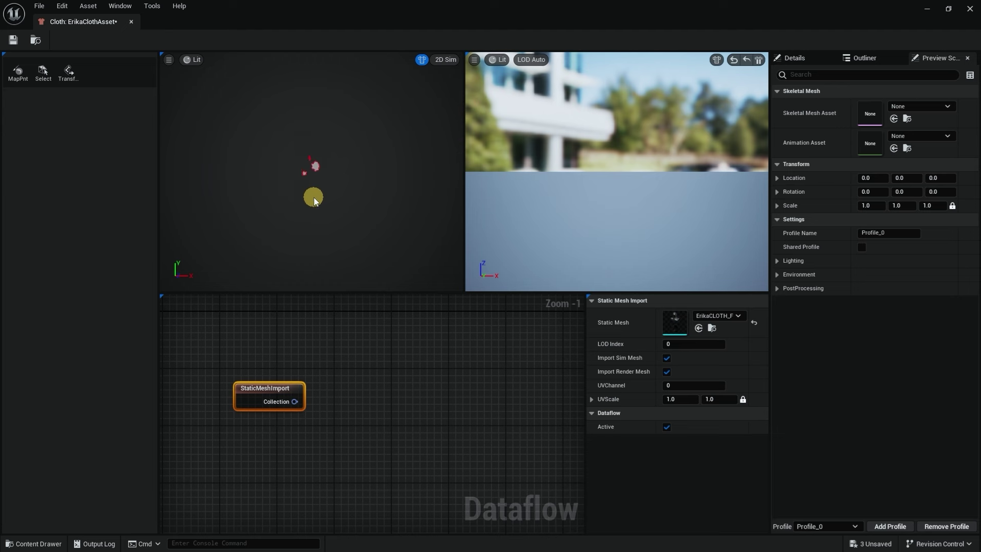
scroll(338, 233, up, 3)
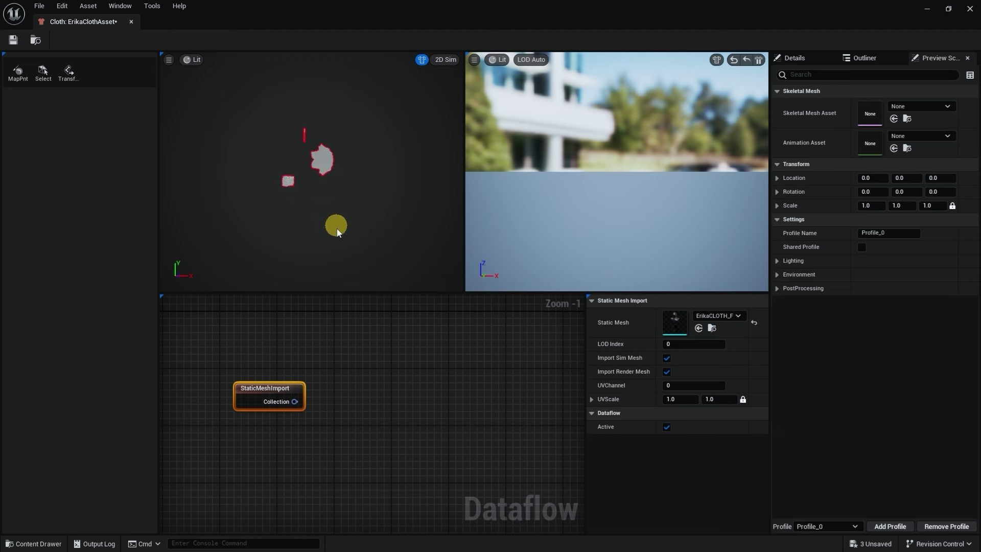
scroll(373, 240, up, 3)
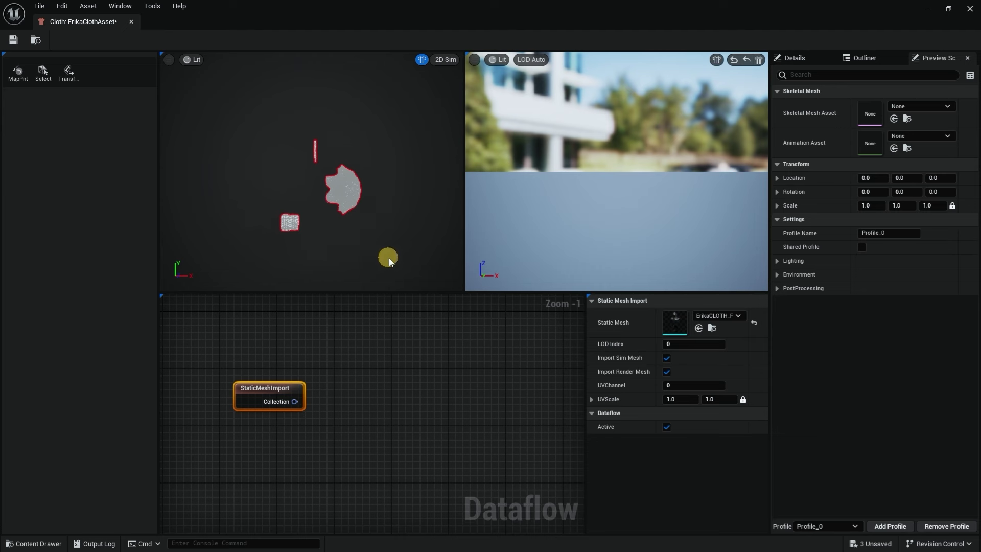
- Show the hood as a shaded 3D Sim mesh and drag a new node from the Collection pin
click(442, 64)
click(451, 83)
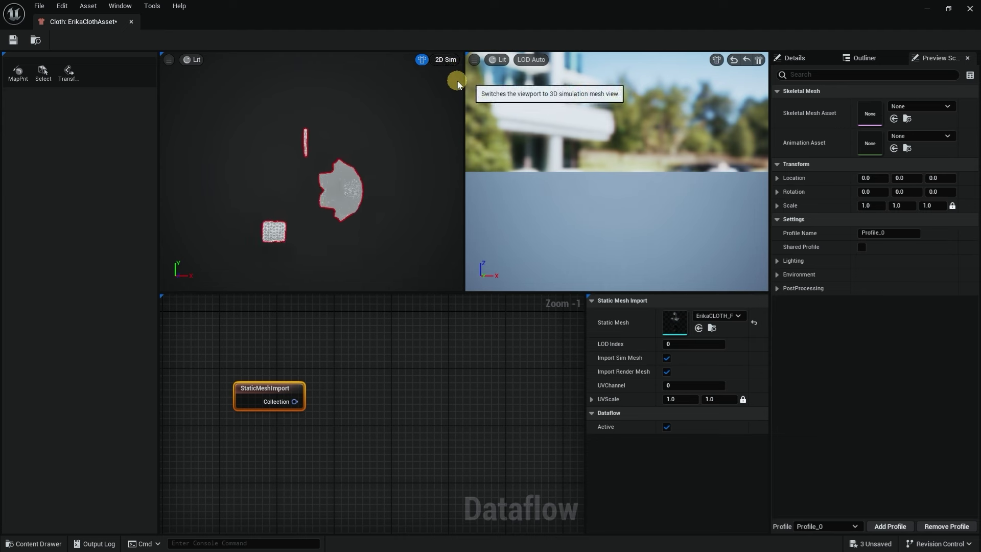
drag(381, 143, 435, 133)
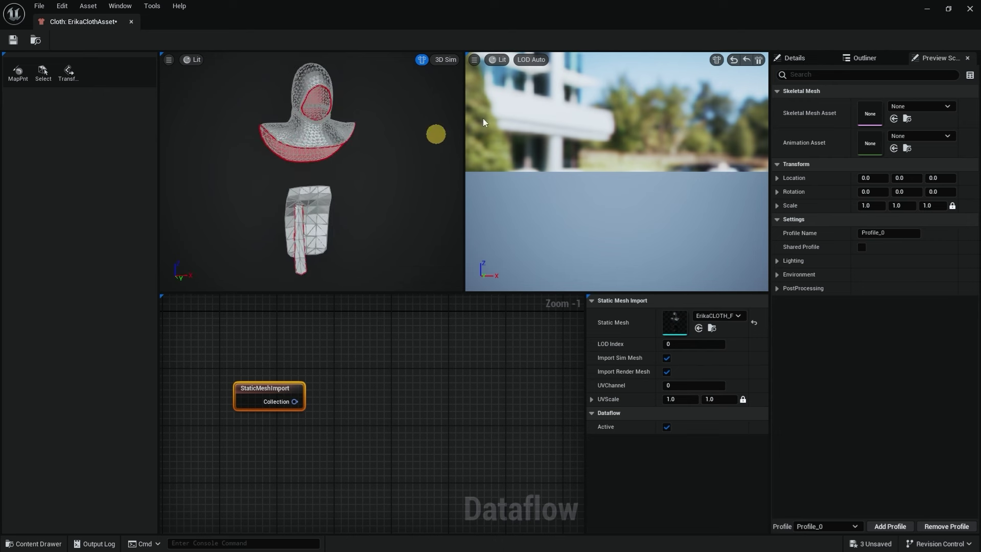
click(435, 68)
click(421, 60)
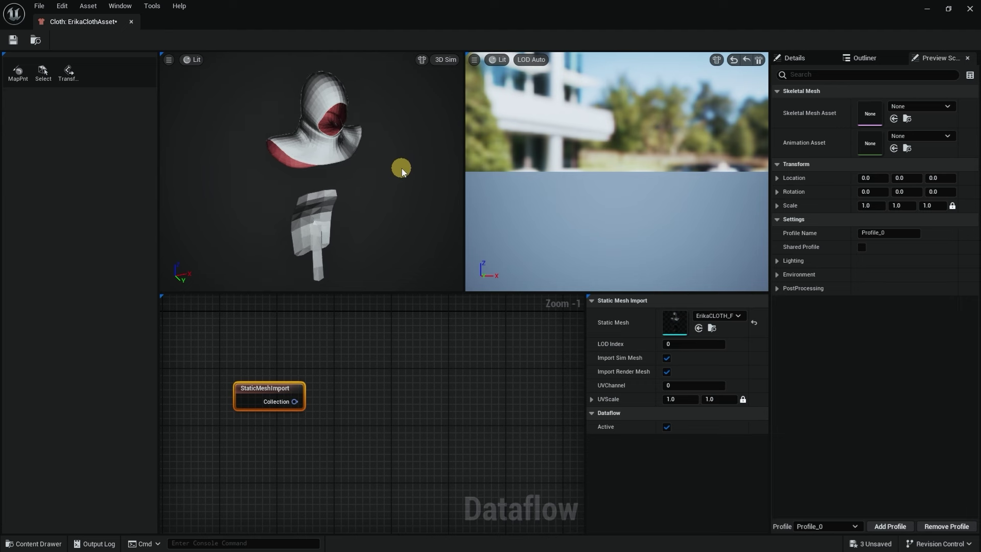
drag(295, 402, 356, 407)
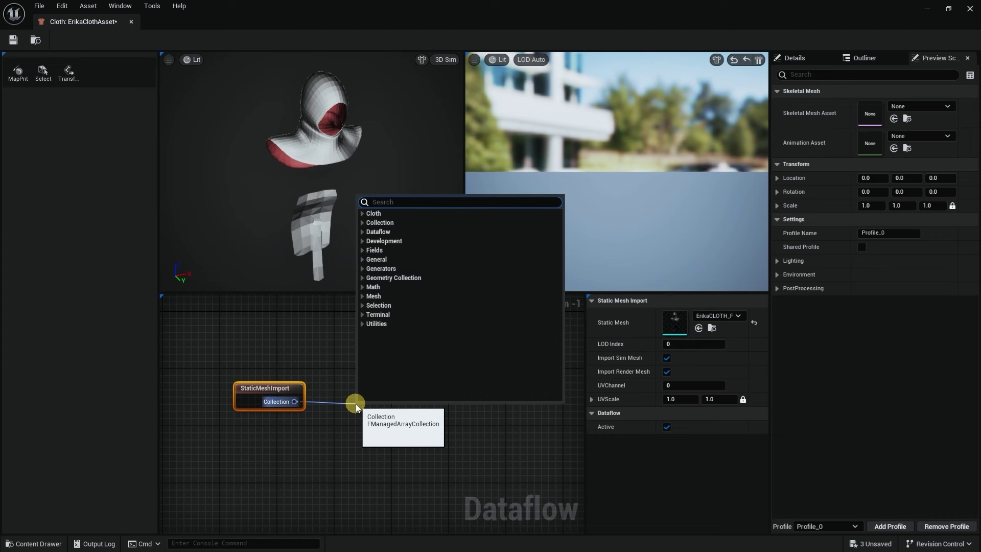
- Add a TransferSkinWeights node beside StaticMeshImport
text(transfer)
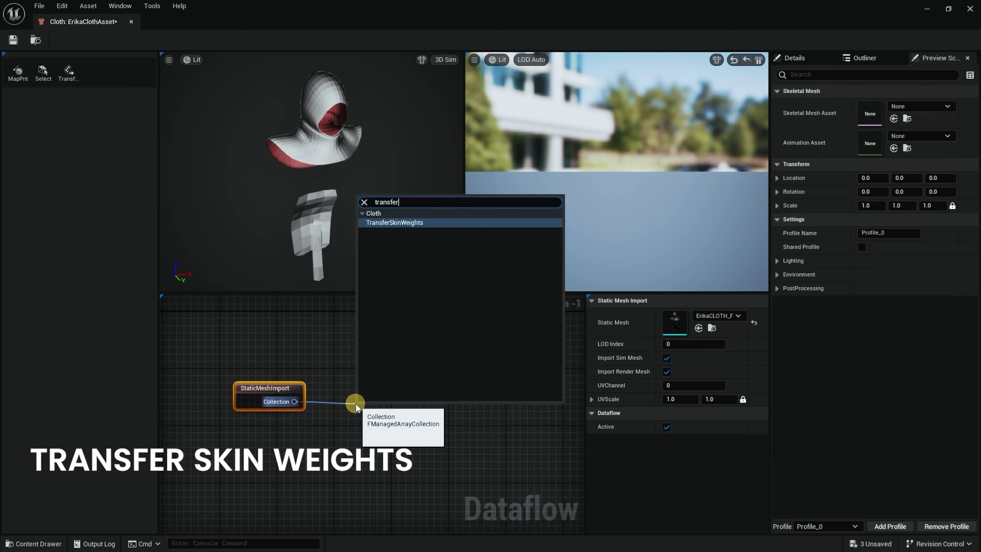
click(387, 223)
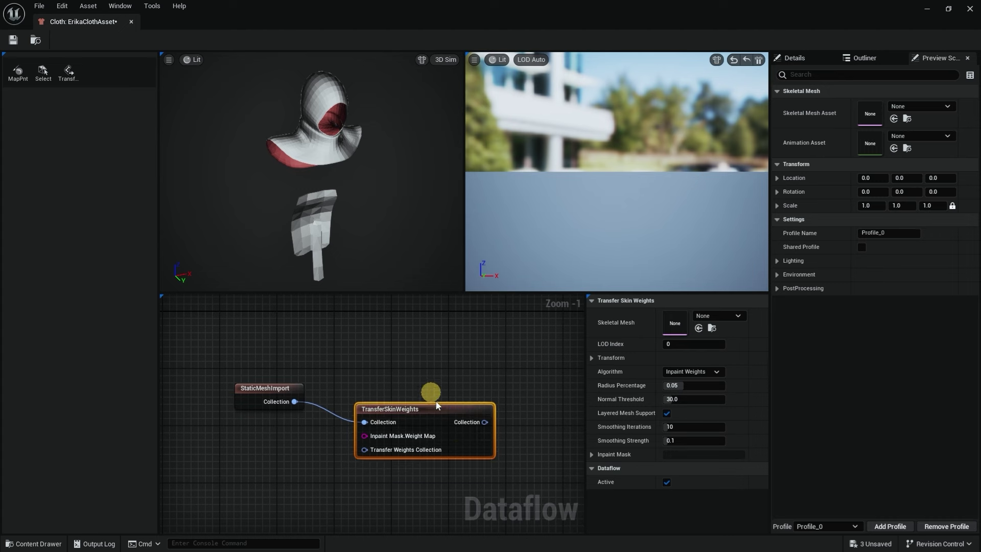
drag(460, 455, 452, 399)
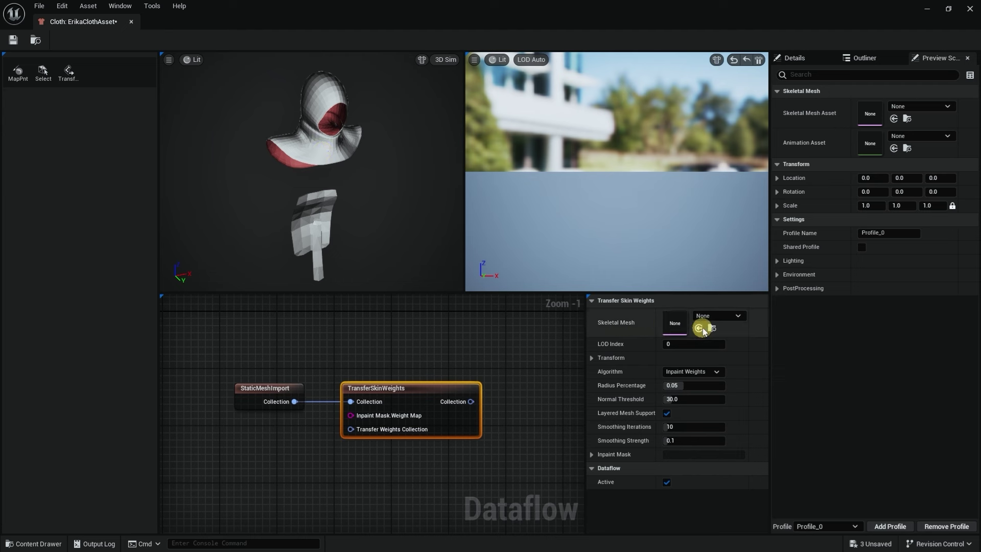
- Set TransferSkinWeights' skeletal mesh to Erika_FBX_2_RIG and check the hood from front and below
click(720, 317)
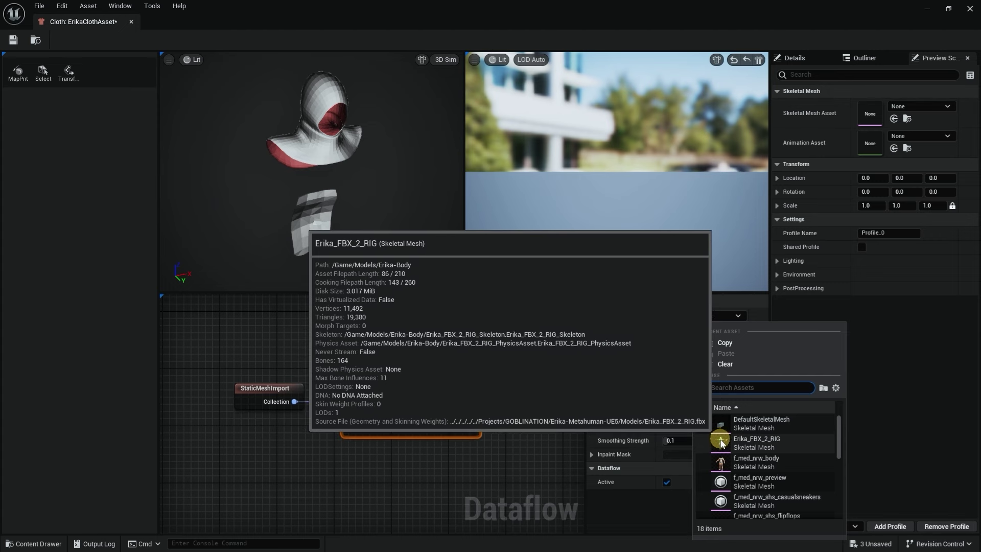
ctrl+scroll(722, 443, up, 2)
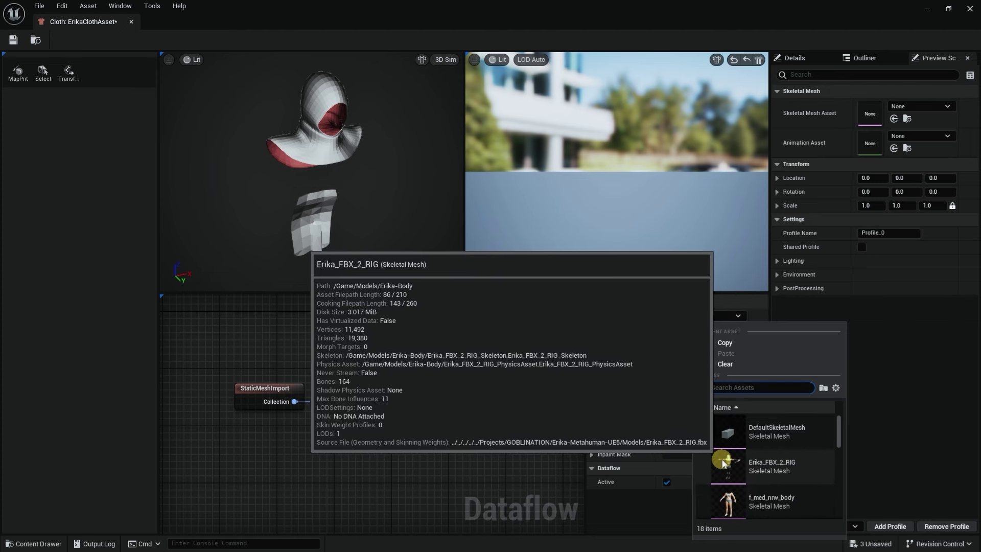
click(778, 465)
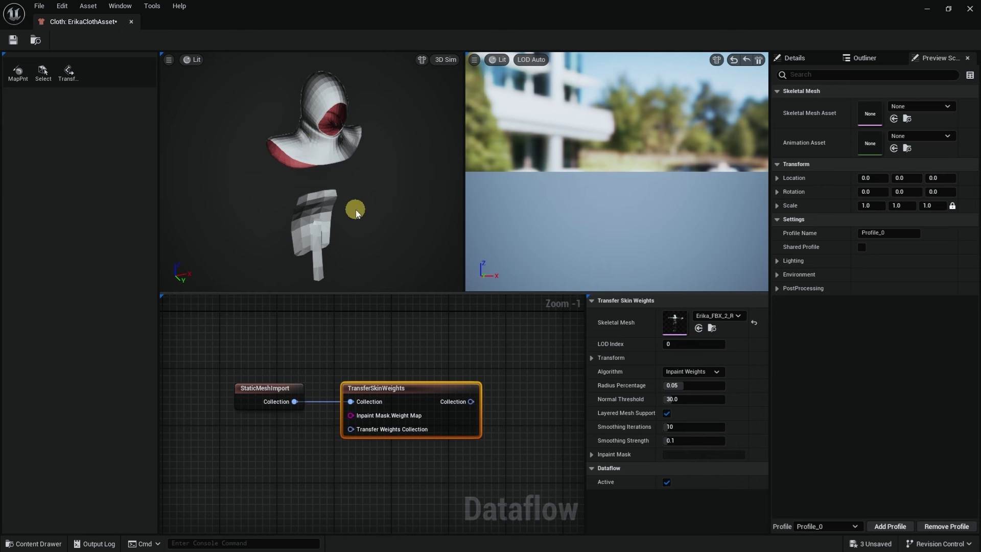
drag(356, 213, 348, 169)
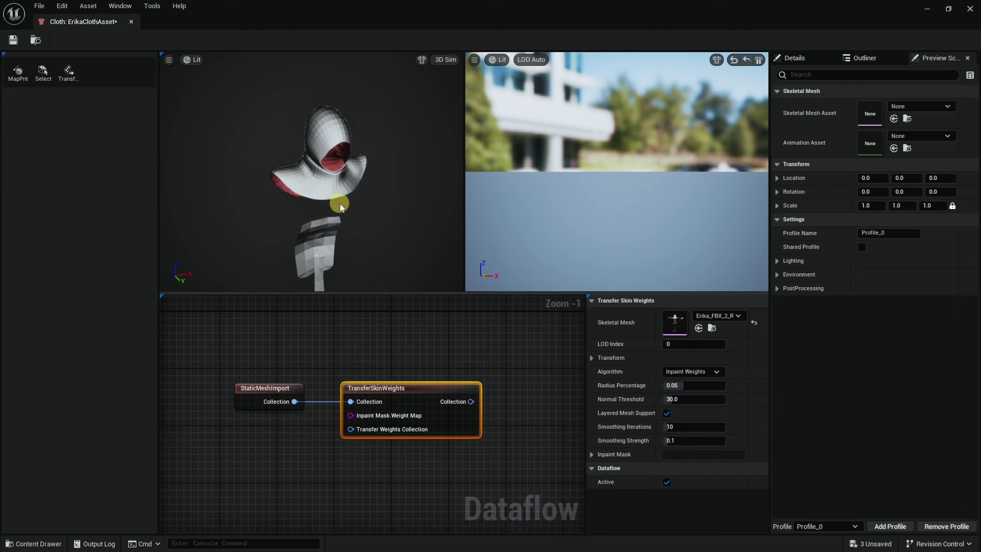
drag(340, 203, 296, 163)
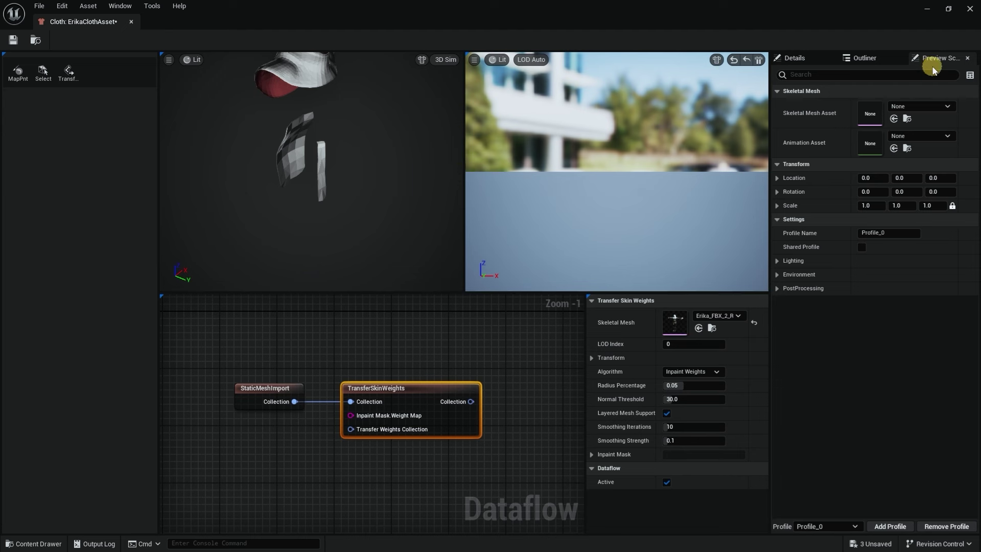
- Set the preview skeletal mesh to Erika_FBX_2_RIG and frame her waist
click(935, 107)
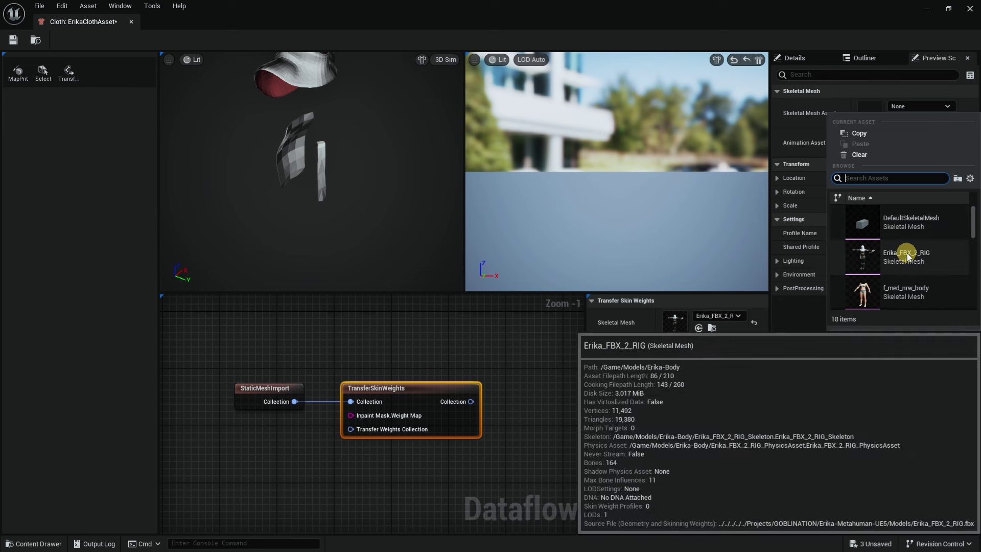
click(907, 256)
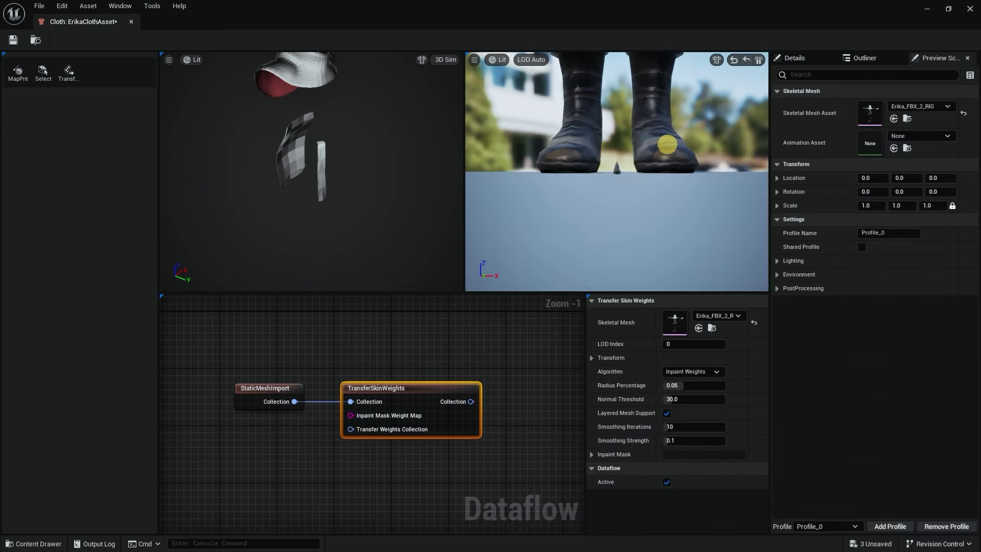
drag(675, 149, 642, 144)
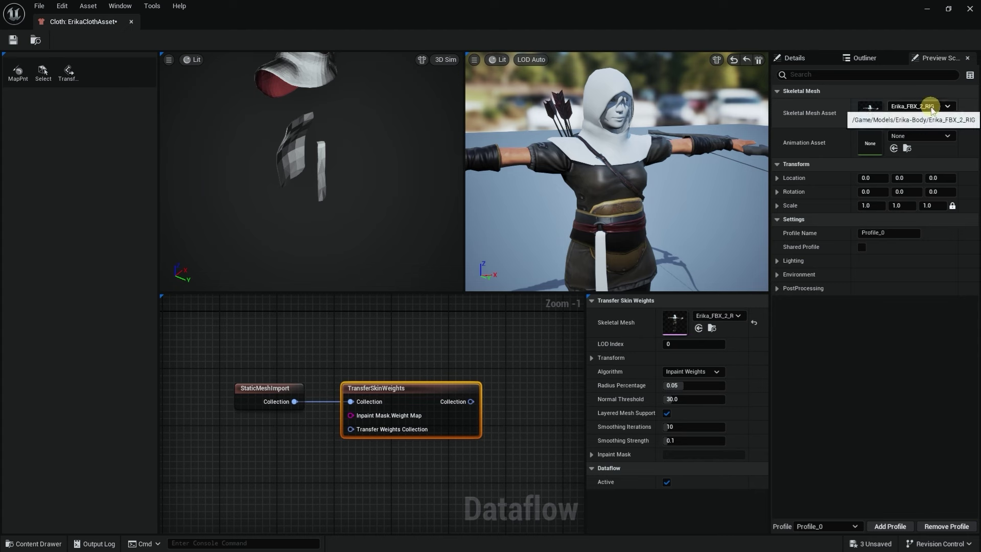
- Play Erika_Idle in the preview, pause it, and orbit to a three-quarter view of the hood
click(931, 136)
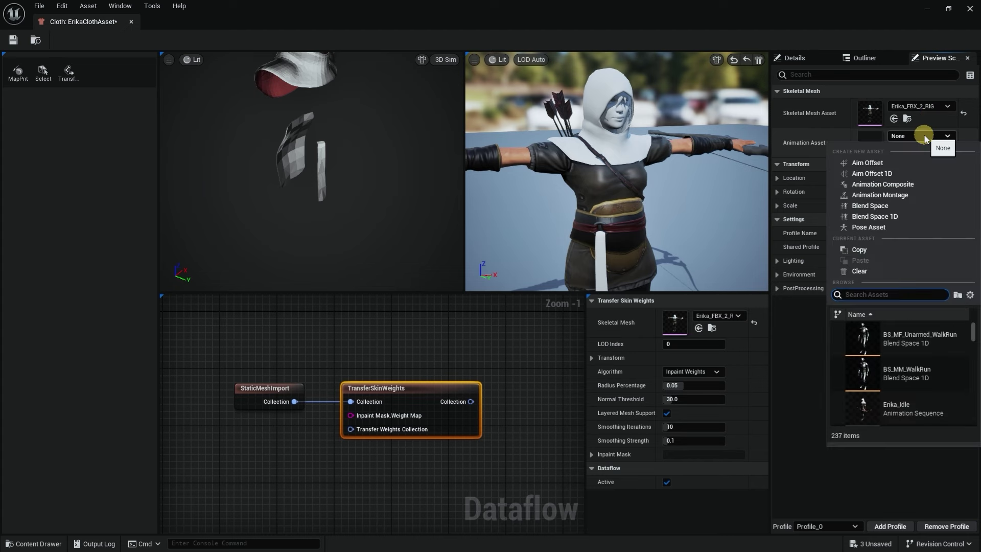
click(915, 408)
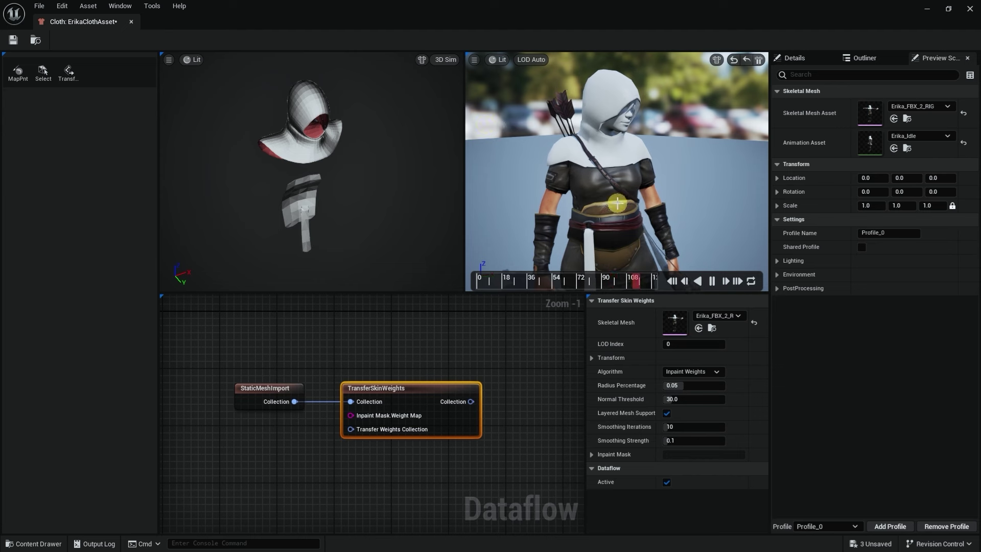
click(712, 281)
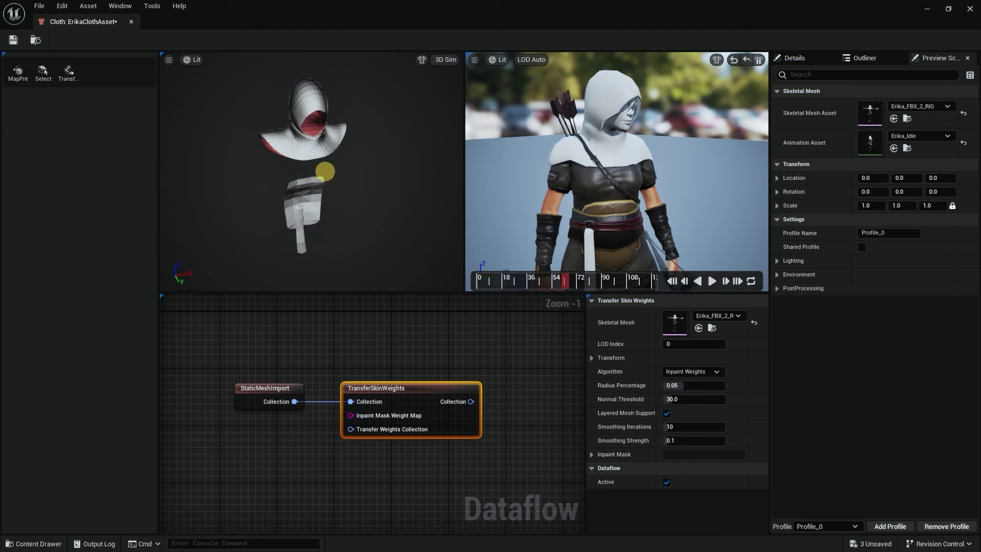
drag(378, 125, 359, 162)
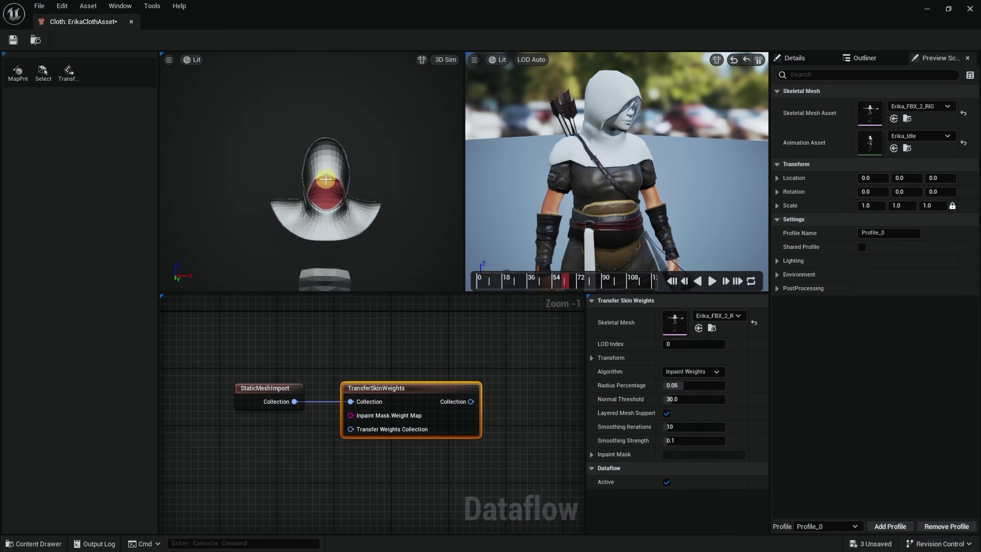
drag(241, 145, 349, 147)
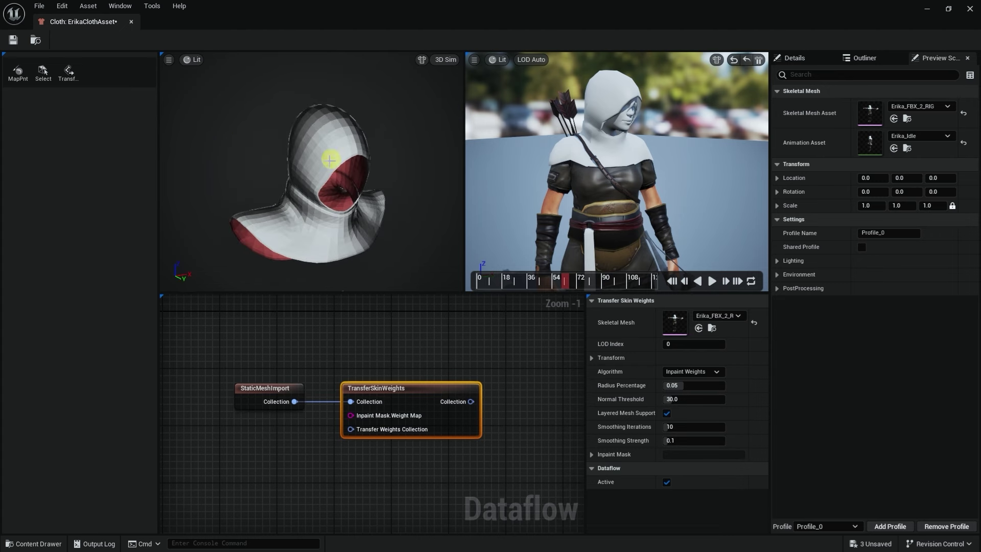
- Add an AddWeightMap node and line it up after TransferSkinWeights
click(137, 141)
click(21, 74)
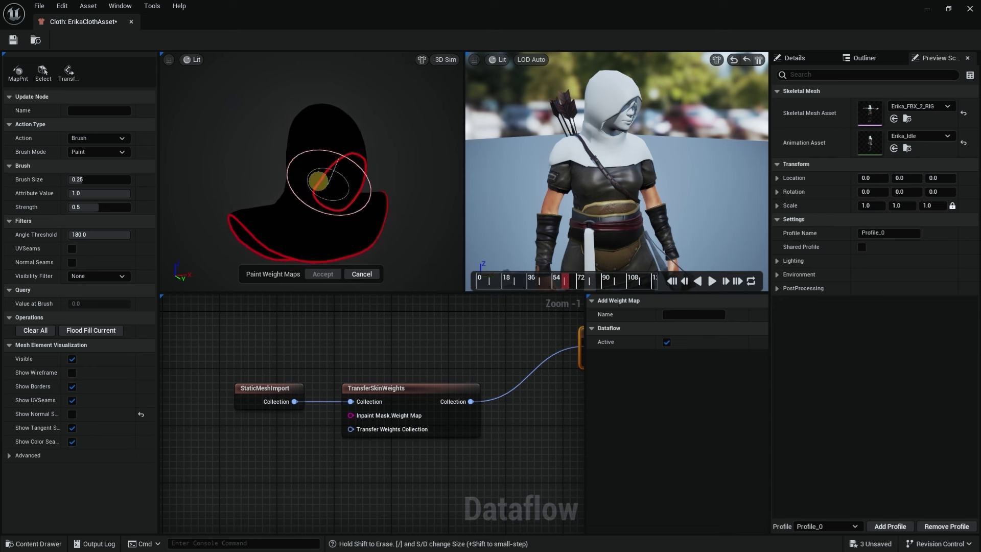
right_drag(482, 362, 355, 384)
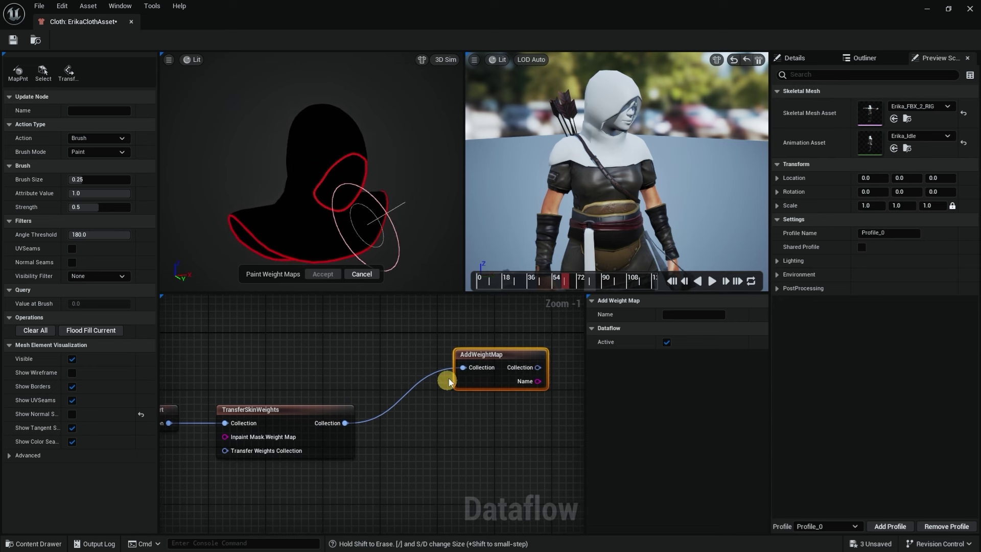
drag(503, 362, 437, 418)
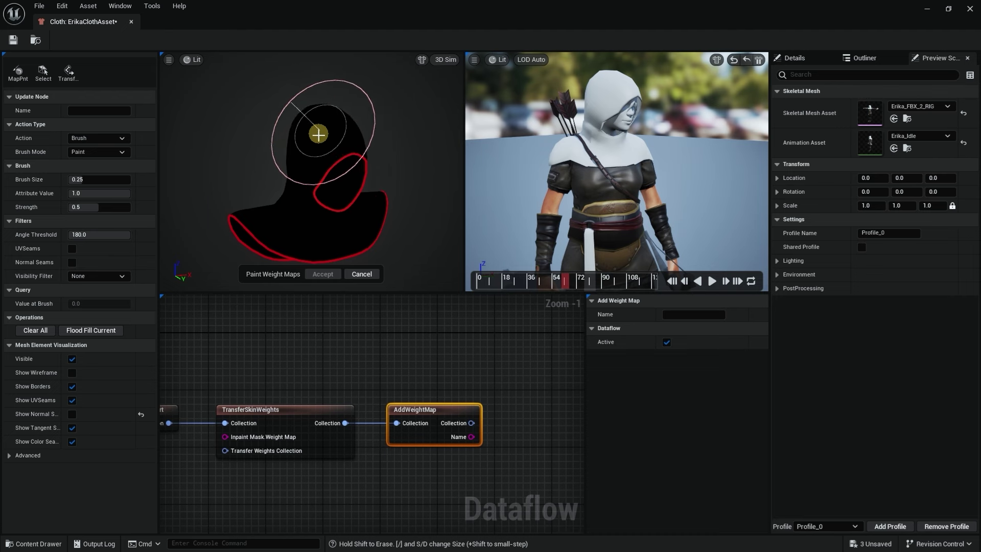
- Try hood weight strokes at brush size 0.1 and lower strength, undoing each
mouse_move(319, 137)
mouse_down()
mouse_move(309, 146)
mouse_move(331, 140)
mouse_move(320, 136)
mouse_up()
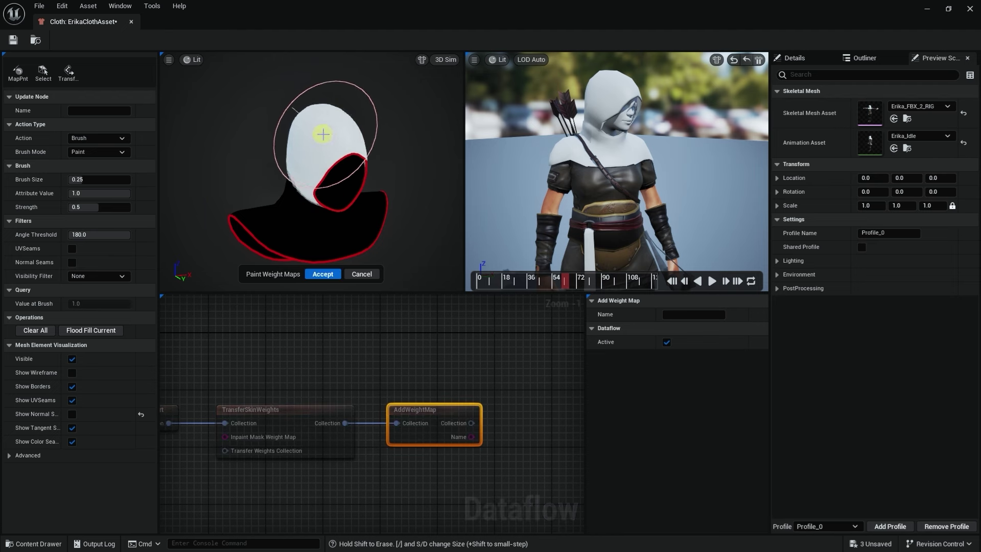
key(ctrl+z)
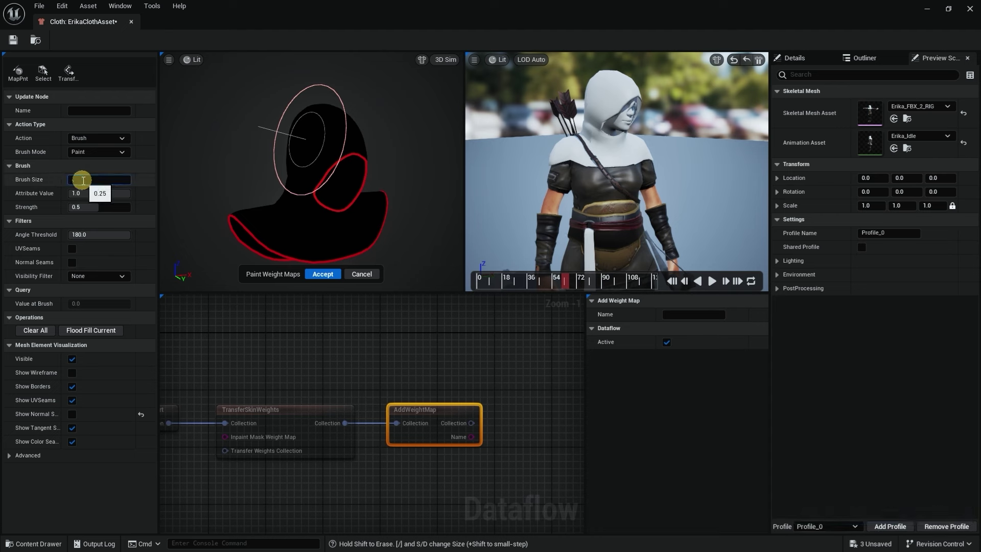
text(0.1)
key(Return)
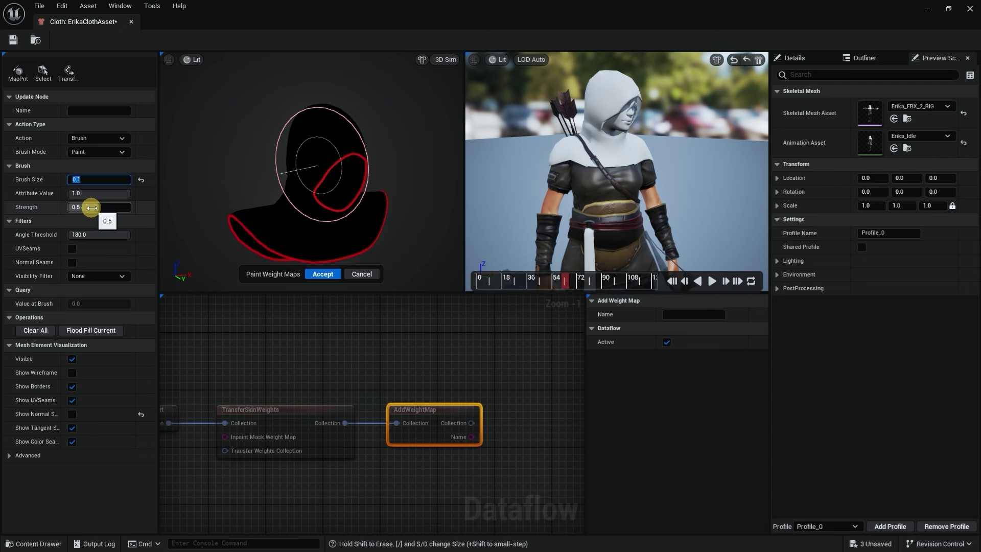
drag(91, 207, 146, 203)
mouse_move(322, 153)
mouse_down()
mouse_move(340, 154)
mouse_move(333, 165)
mouse_move(327, 158)
mouse_move(355, 179)
mouse_move(346, 167)
mouse_up()
key(ctrl+z)
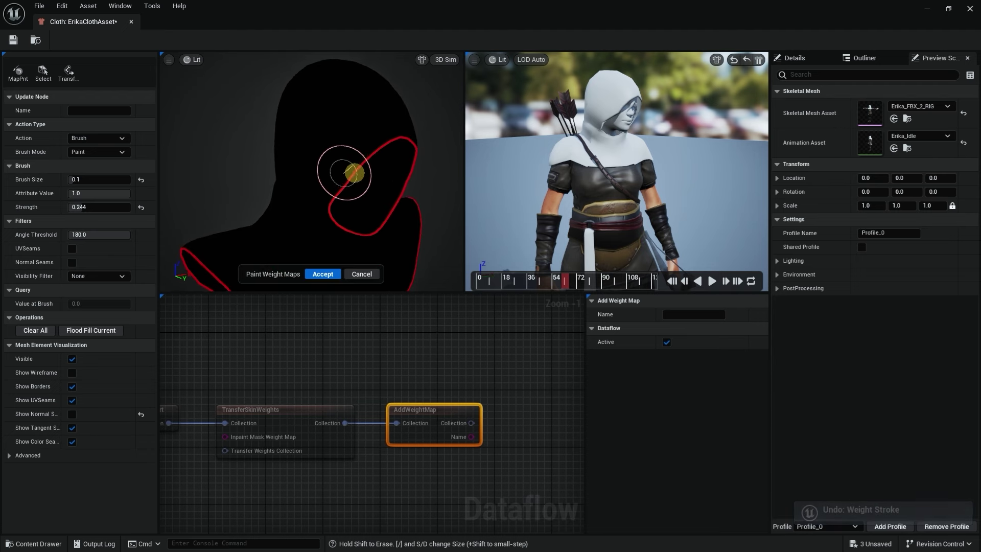
- Set brush size to 0.02 and paint weight across the hood and its face opening
key(s)
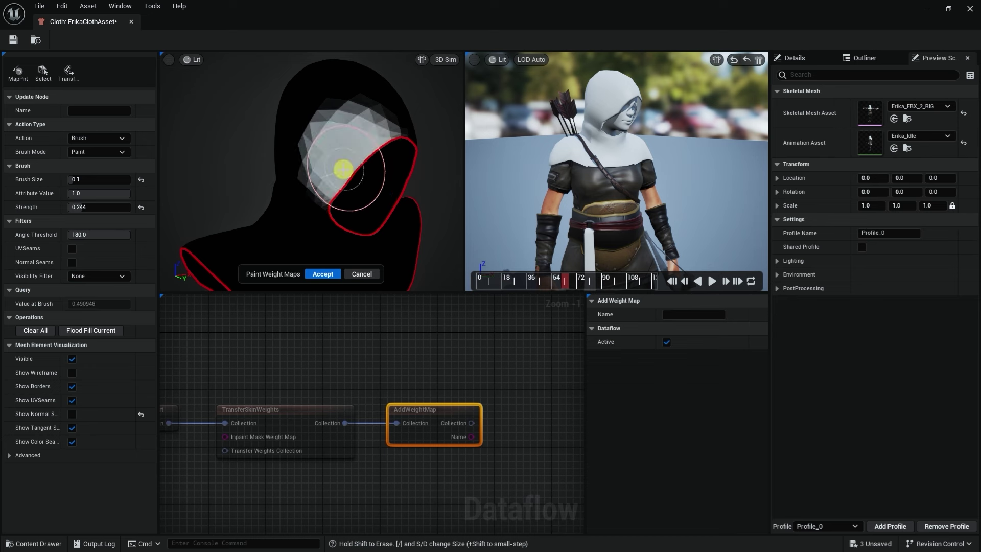
text(.0)
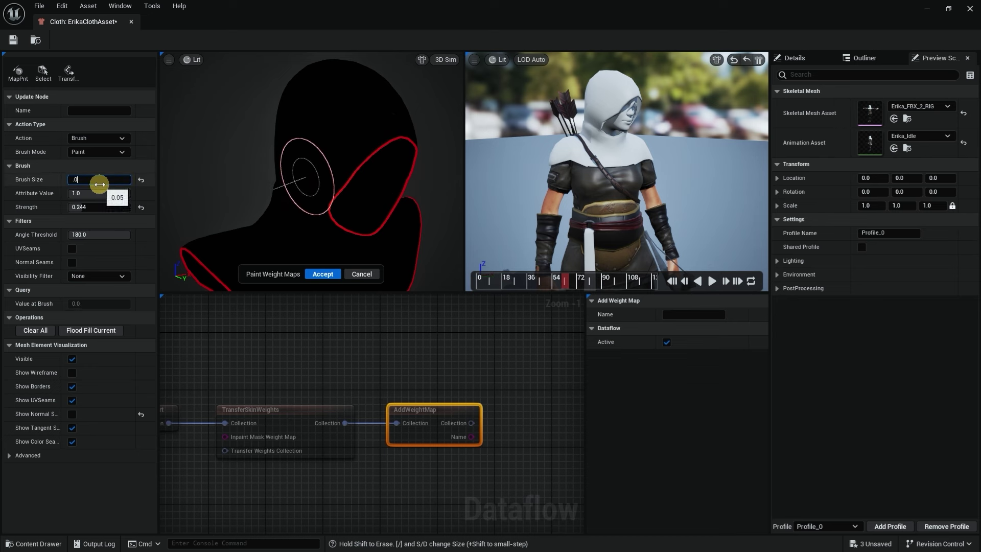
text(2)
key(Return)
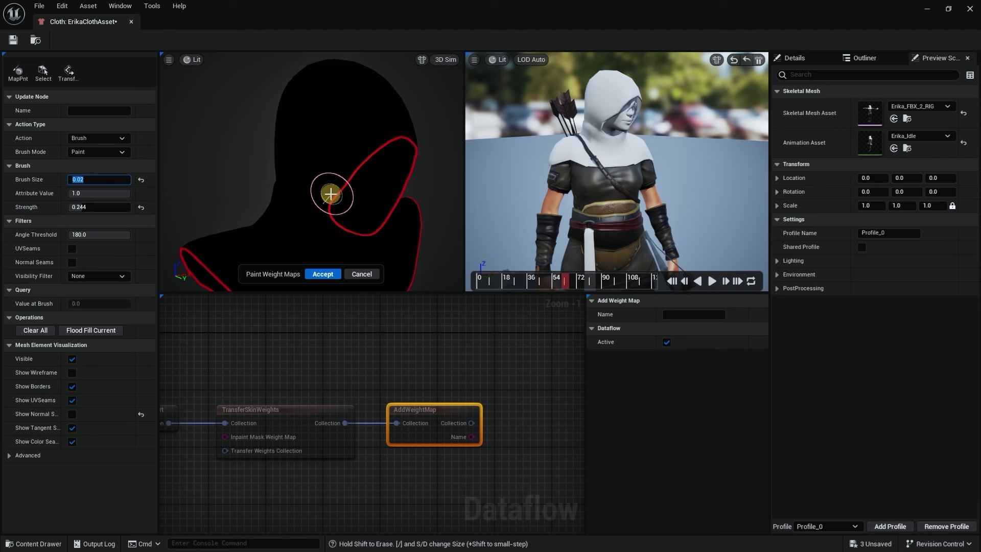
mouse_move(329, 193)
mouse_down()
mouse_move(378, 141)
mouse_move(384, 149)
mouse_move(331, 195)
mouse_move(254, 182)
mouse_move(333, 160)
mouse_up()
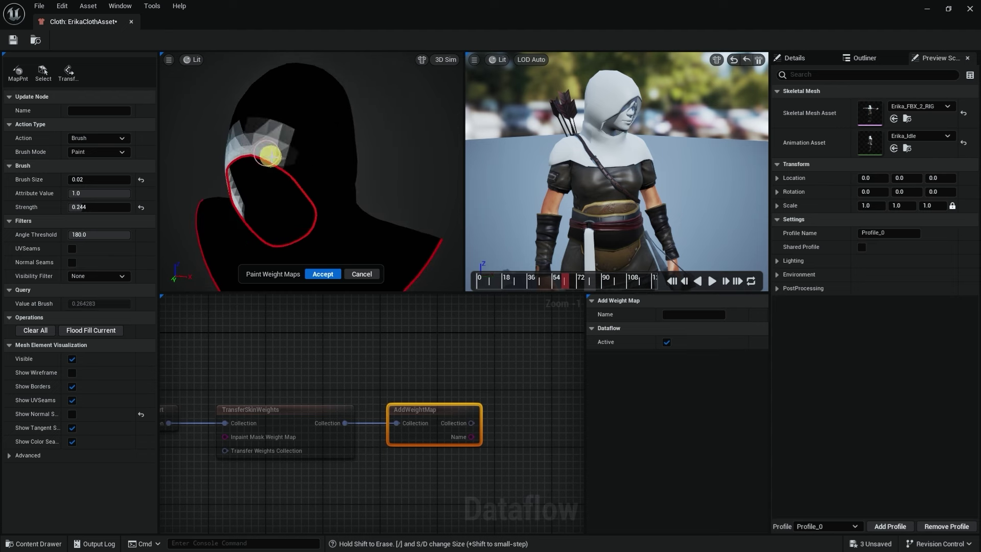
mouse_move(294, 160)
alt+mouse_down()
mouse_move(267, 166)
mouse_move(276, 184)
mouse_move(304, 167)
mouse_move(306, 146)
mouse_move(283, 190)
mouse_move(332, 166)
mouse_move(436, 159)
mouse_move(315, 198)
alt+mouse_up()
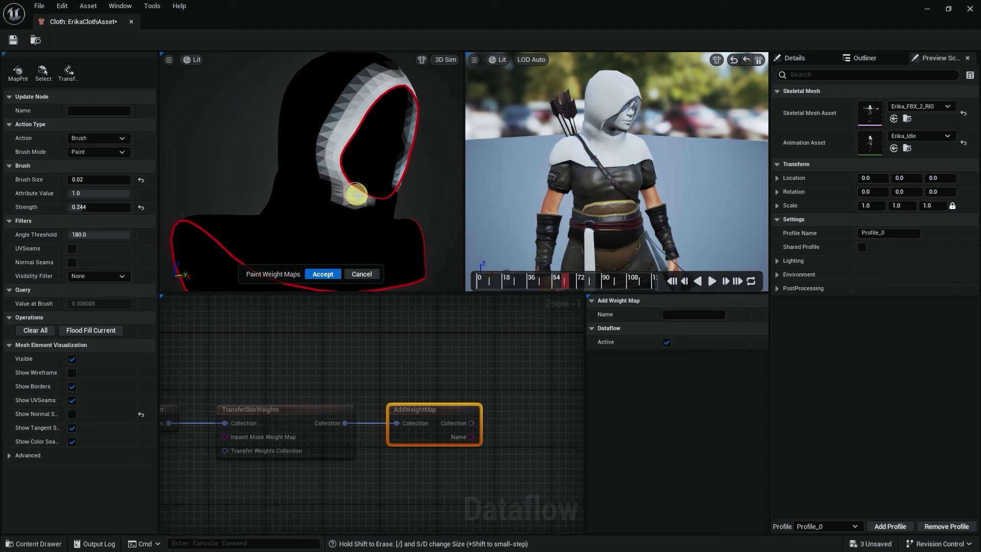
- Paint white weight along the bottom of the cloth strip
scroll(342, 195, up, 5)
scroll(335, 205, down, 3)
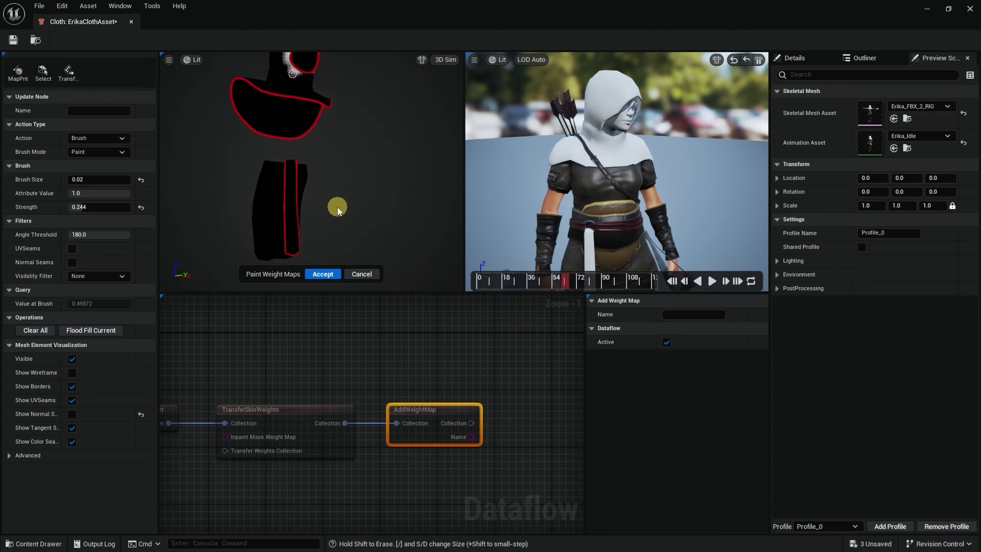
scroll(337, 210, up, 2)
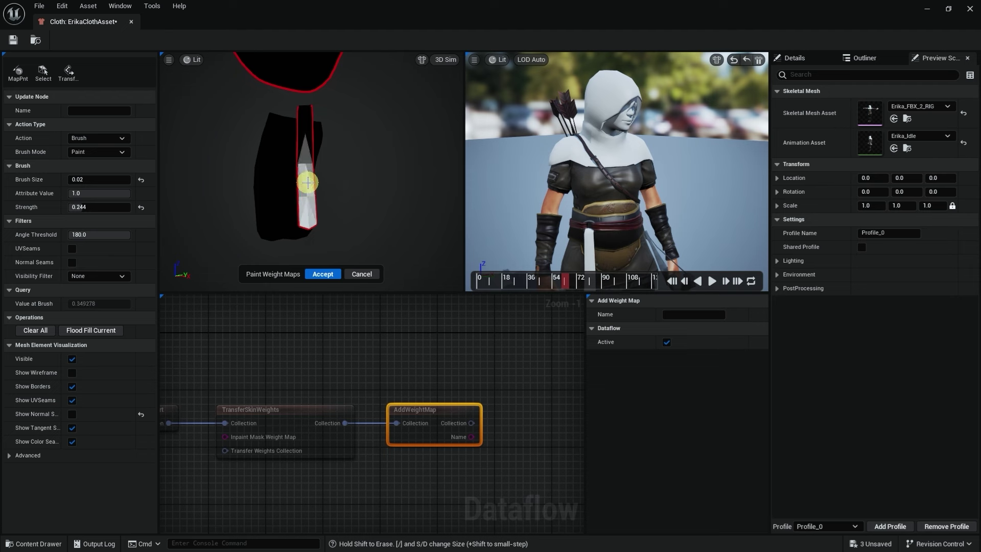
mouse_move(298, 201)
alt+mouse_down()
mouse_move(431, 212)
mouse_move(306, 199)
mouse_move(272, 206)
mouse_move(272, 230)
alt+mouse_up()
drag(358, 234, 311, 234)
mouse_move(346, 231)
mouse_down()
mouse_move(330, 217)
mouse_move(359, 220)
mouse_move(300, 217)
mouse_up()
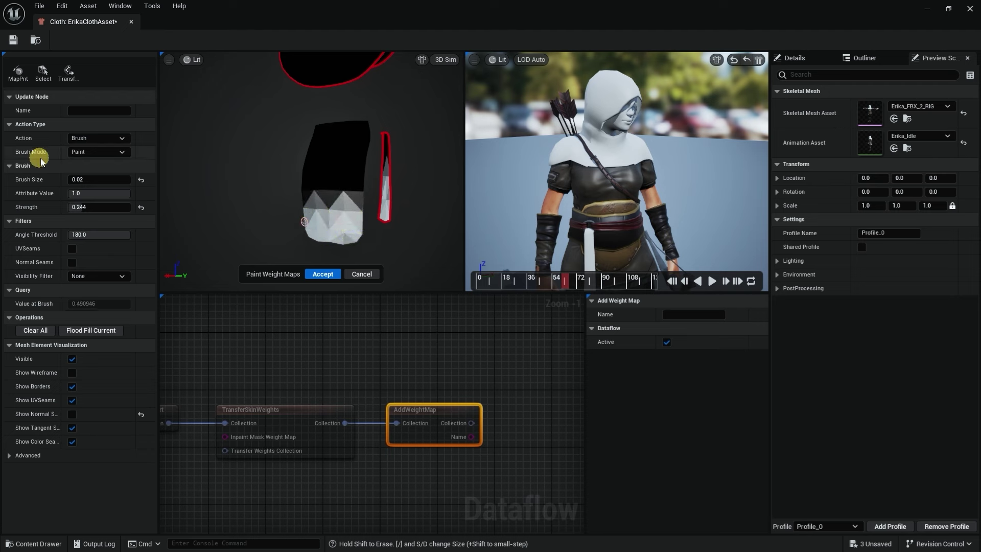
- Switch the brush mode to Smooth and smooth the weights on the lower cloth strip
click(94, 152)
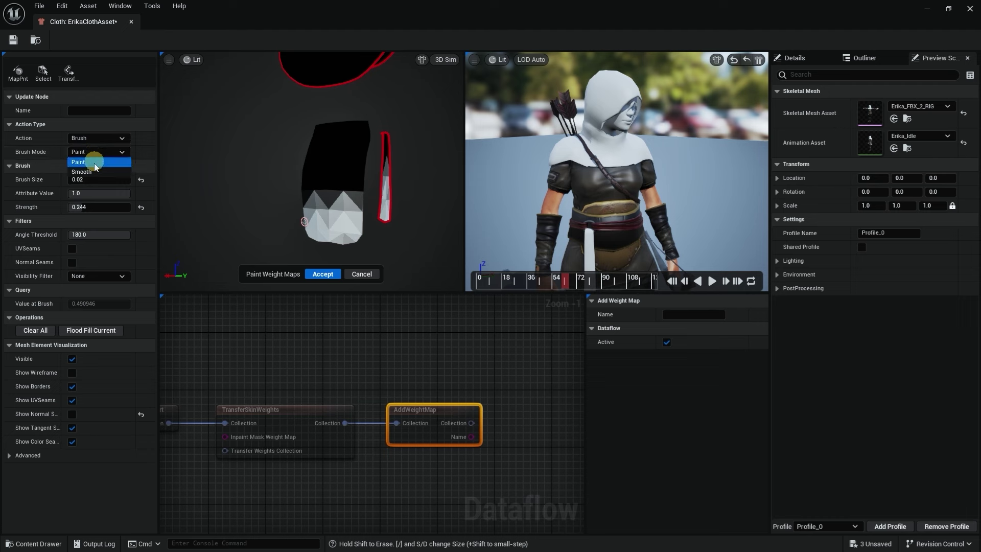
click(82, 171)
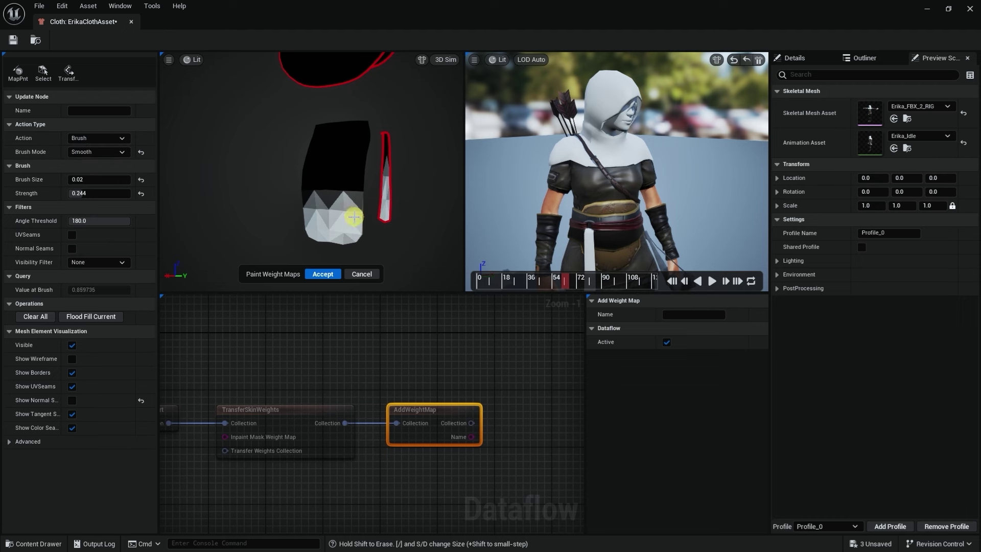
mouse_move(345, 217)
mouse_down()
mouse_move(317, 213)
mouse_move(339, 215)
mouse_up()
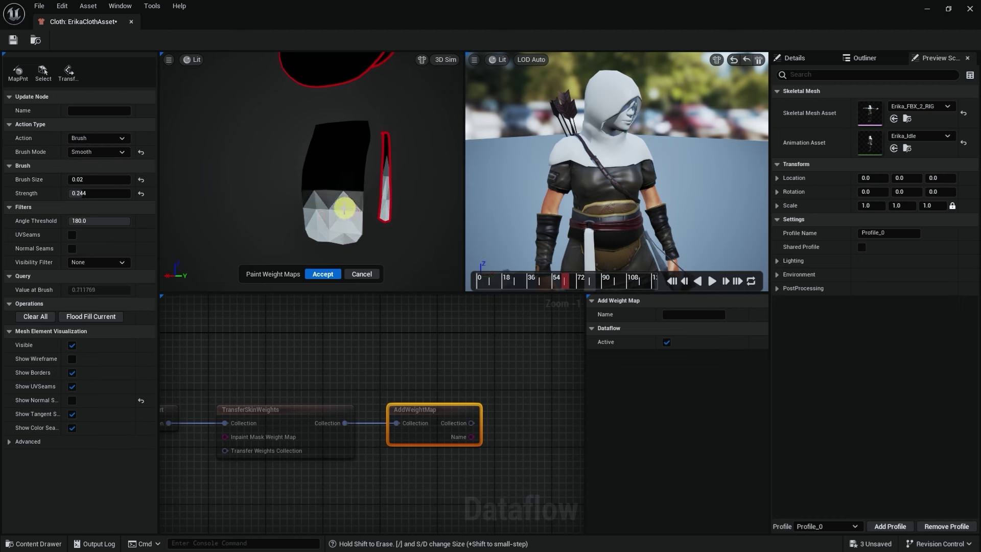
alt+drag(372, 184, 403, 192)
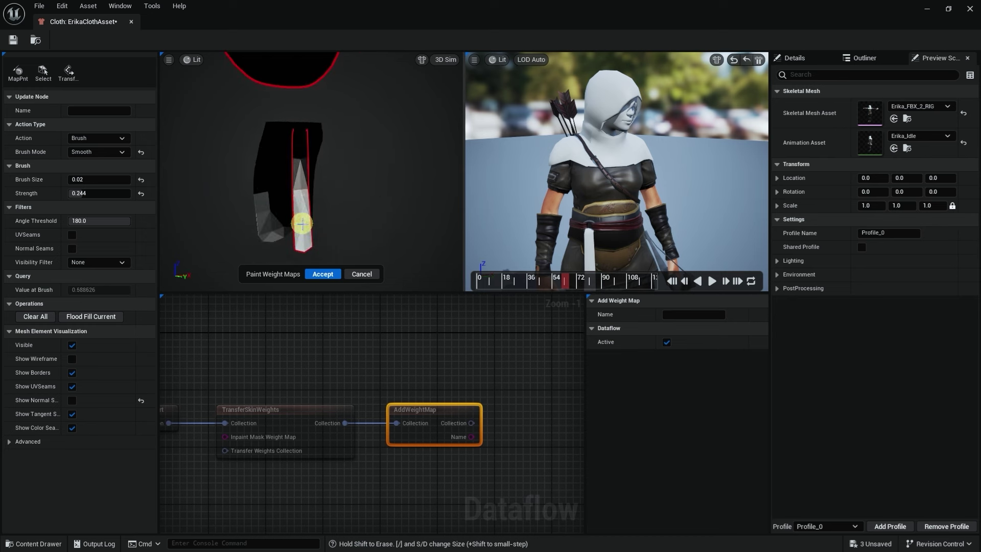
- Smooth the hood edge weights from a front view and accept the weight map
mouse_move(375, 123)
alt+mouse_down()
mouse_move(378, 162)
mouse_move(379, 127)
mouse_move(387, 134)
mouse_move(338, 161)
alt+mouse_up()
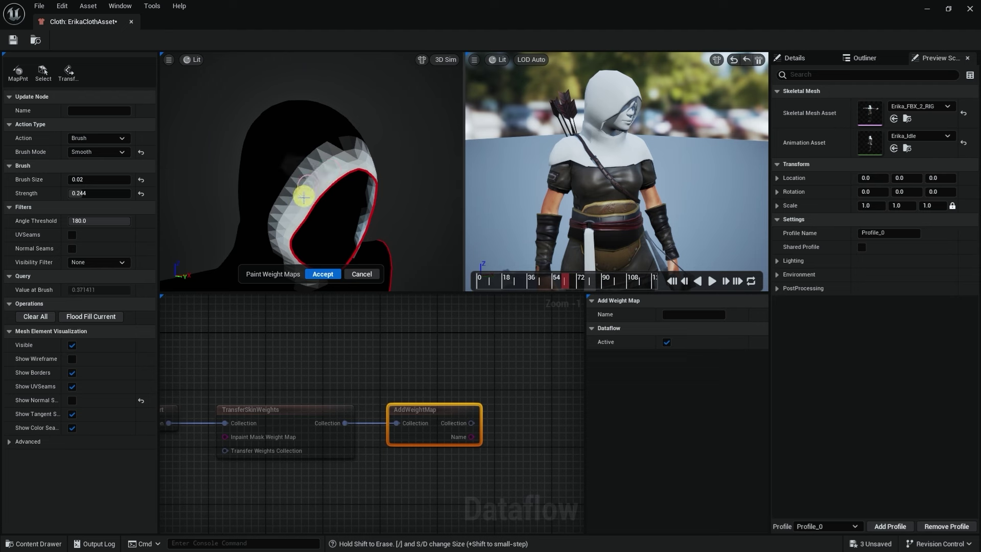
alt+drag(328, 160, 377, 184)
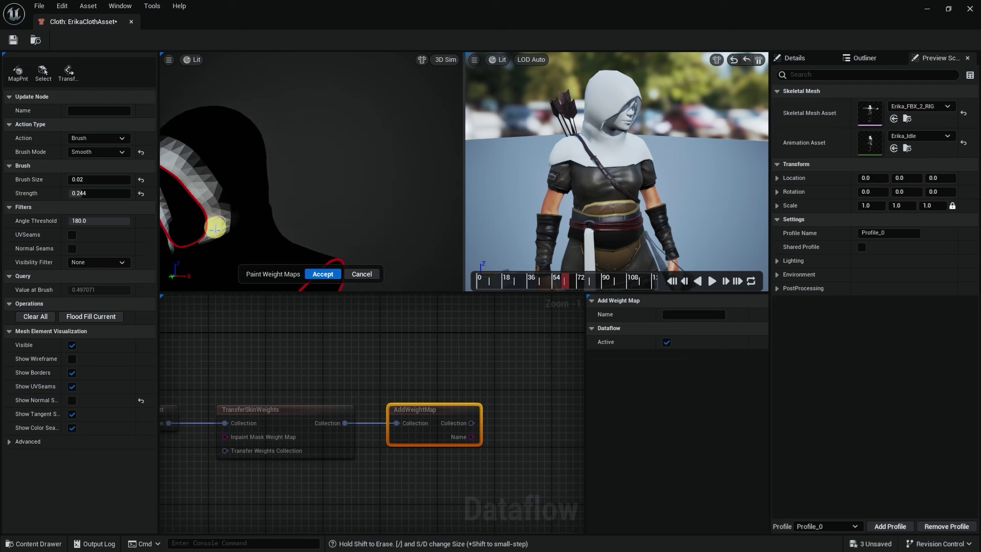
mouse_move(209, 233)
alt+mouse_down()
mouse_move(278, 199)
mouse_move(368, 185)
alt+mouse_up()
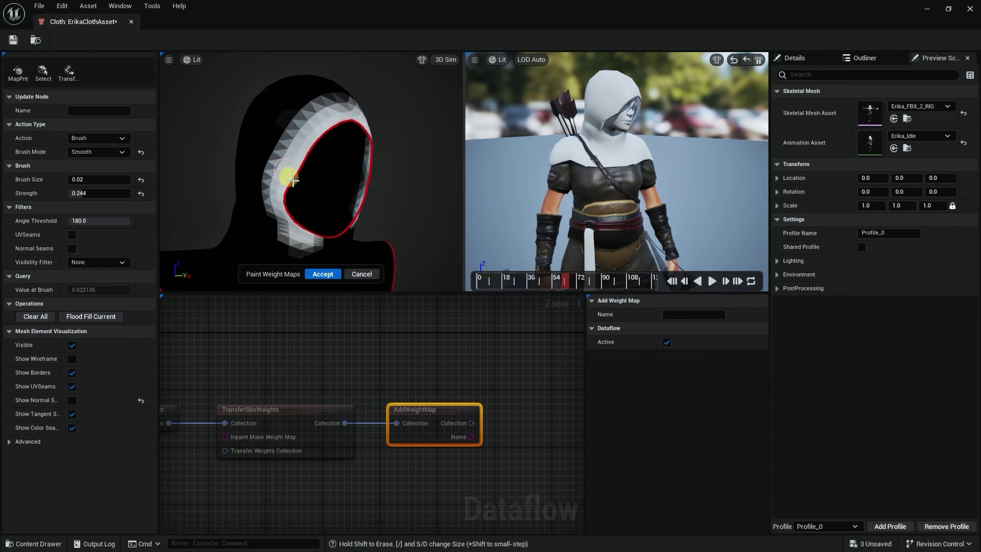
scroll(287, 176, down, 4)
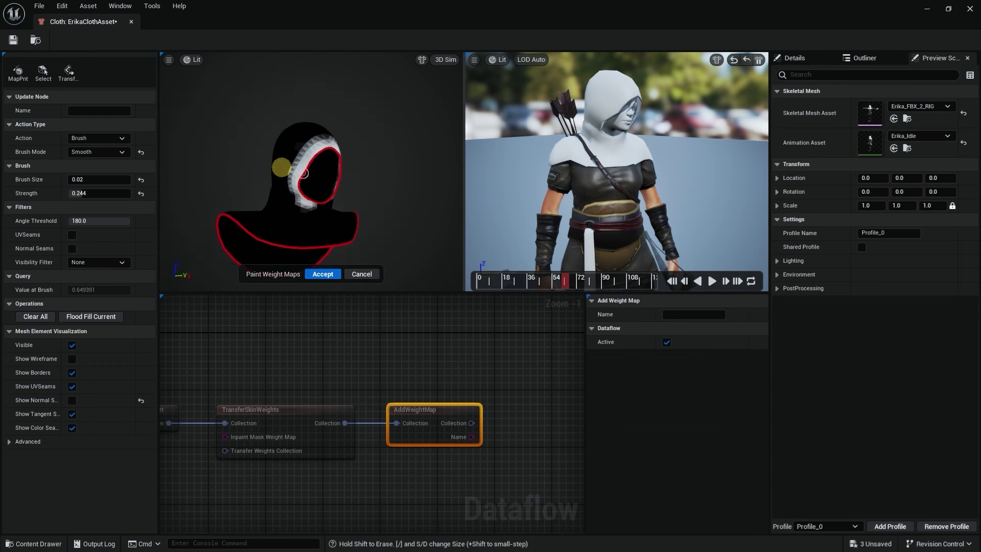
click(323, 274)
- Reopen weight painting on the AddWeightMap node
scroll(422, 367, down, 4)
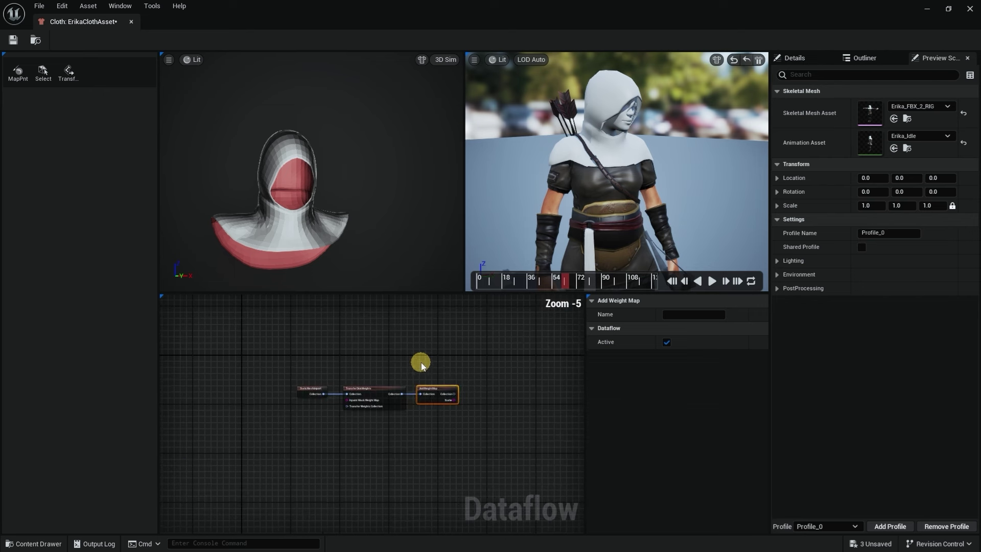
scroll(440, 368, up, 3)
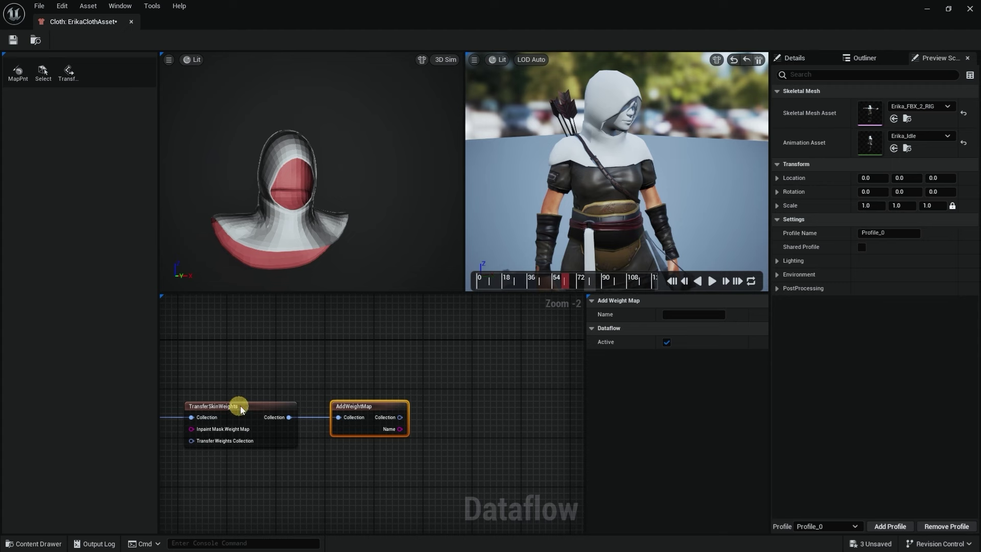
right_drag(250, 365, 299, 359)
double_click(304, 408)
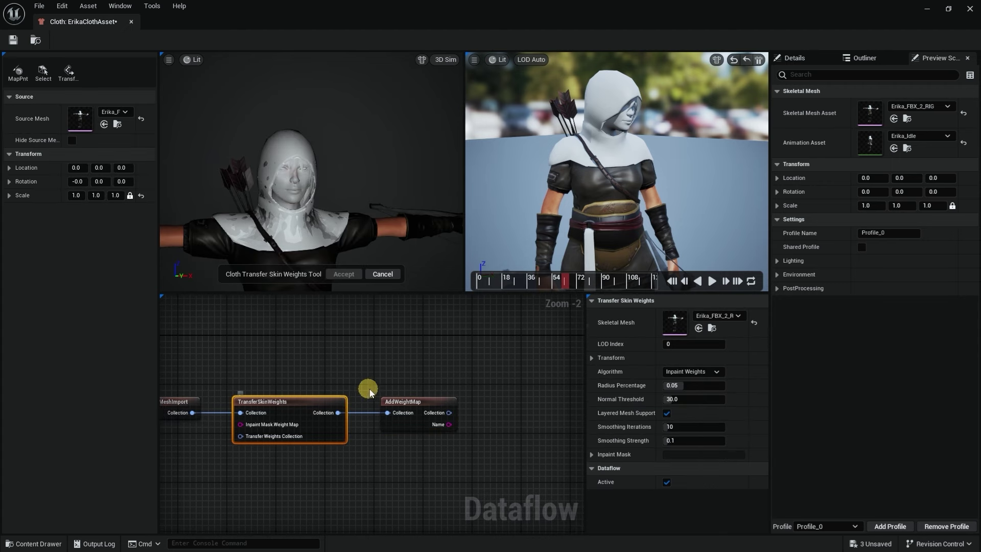
mouse_move(334, 164)
mouse_down()
mouse_move(373, 159)
mouse_move(341, 159)
mouse_up()
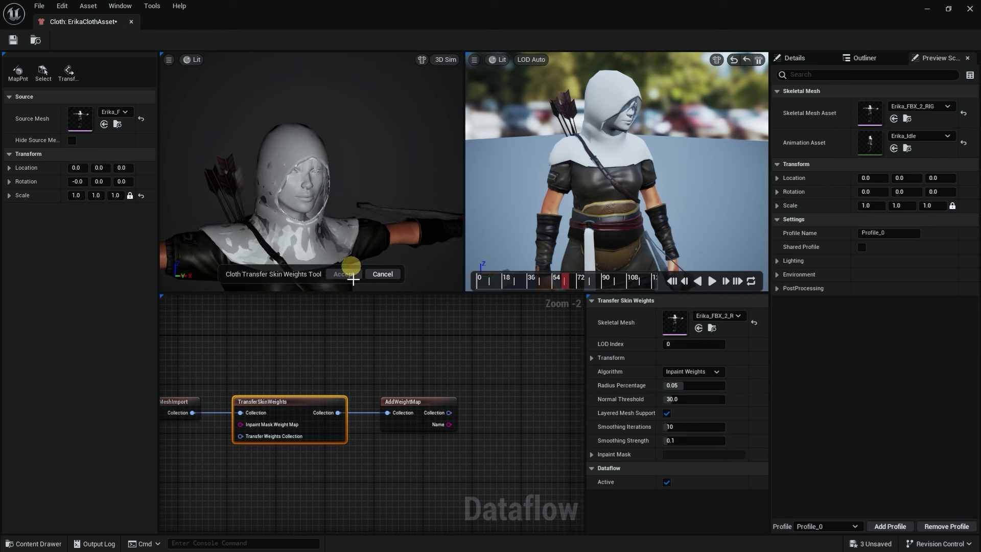
double_click(407, 402)
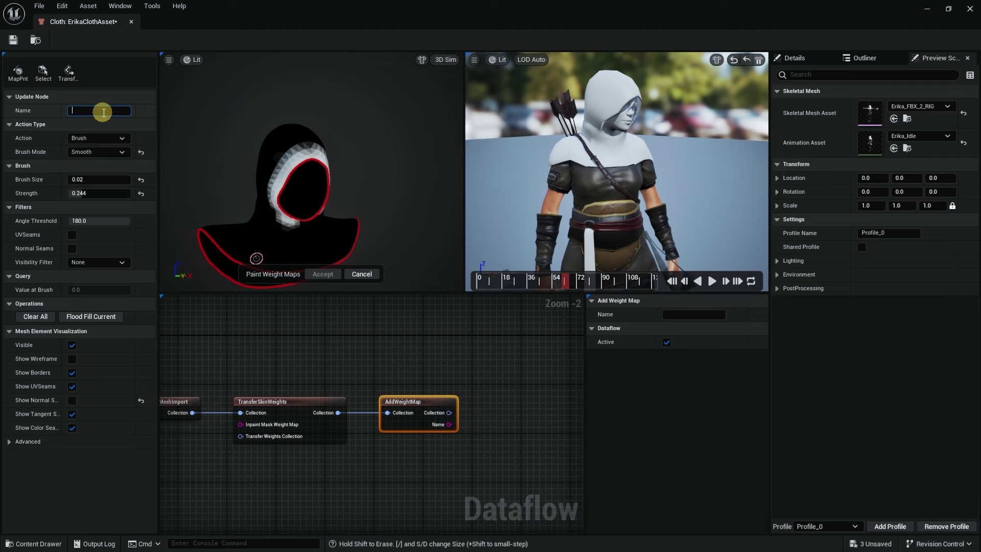
- Name the weight map MaxDistance and accept it
click(104, 112)
text(Ma)
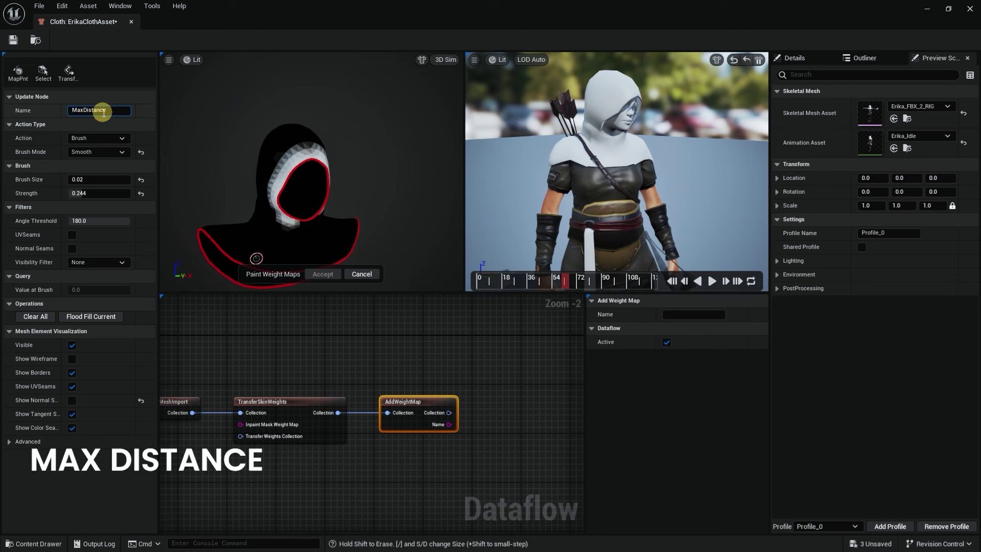
text(xDistance)
key(Return)
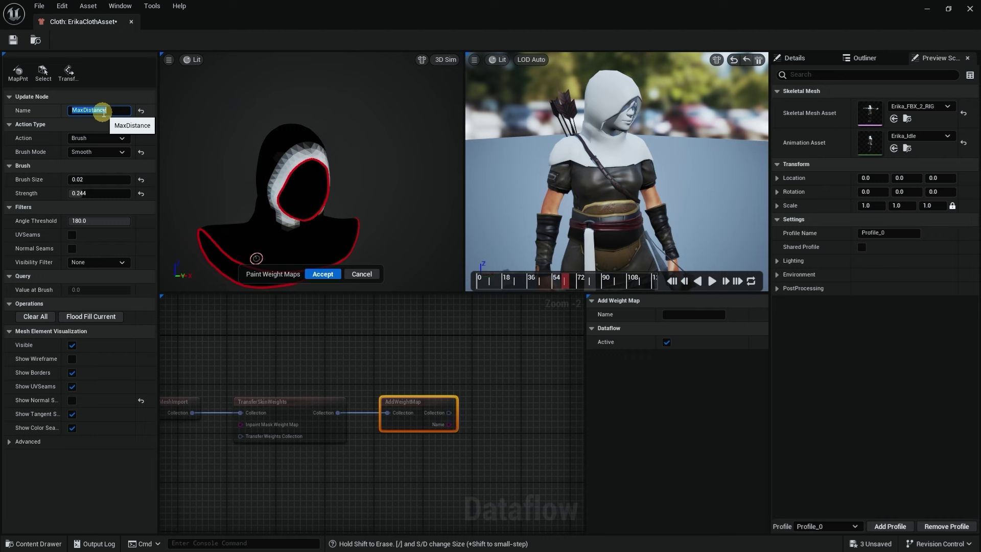
click(322, 274)
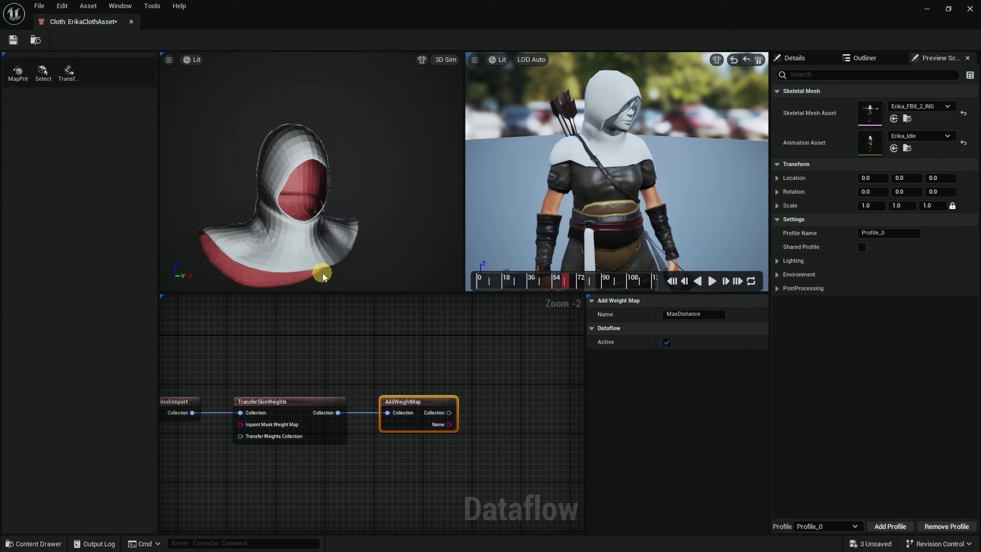
double_click(415, 399)
right_drag(431, 336, 399, 333)
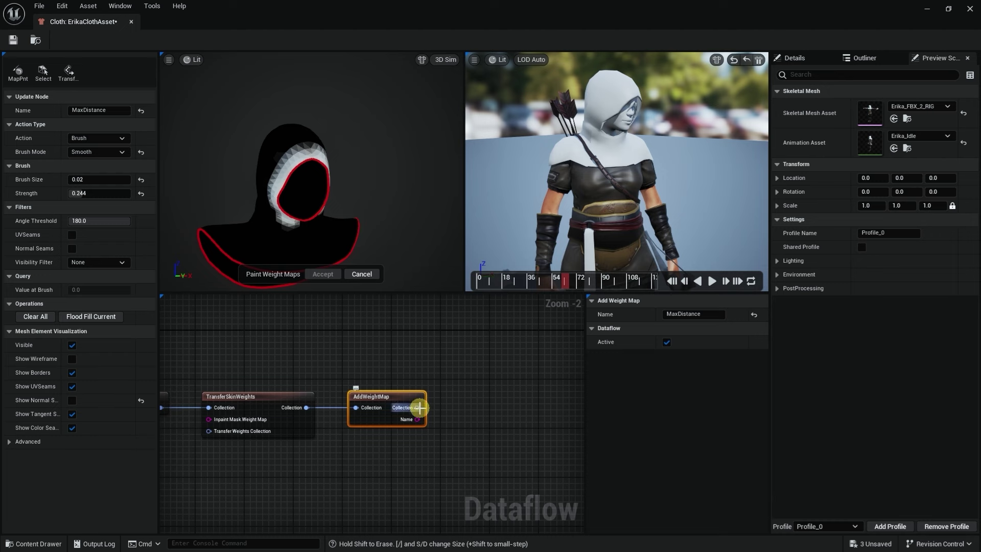
drag(419, 407, 466, 405)
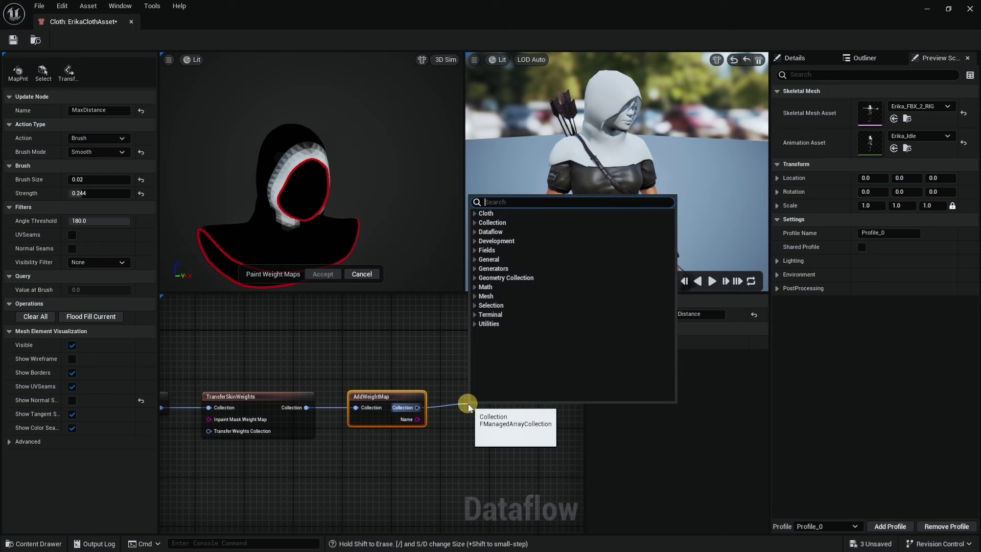
text(simu)
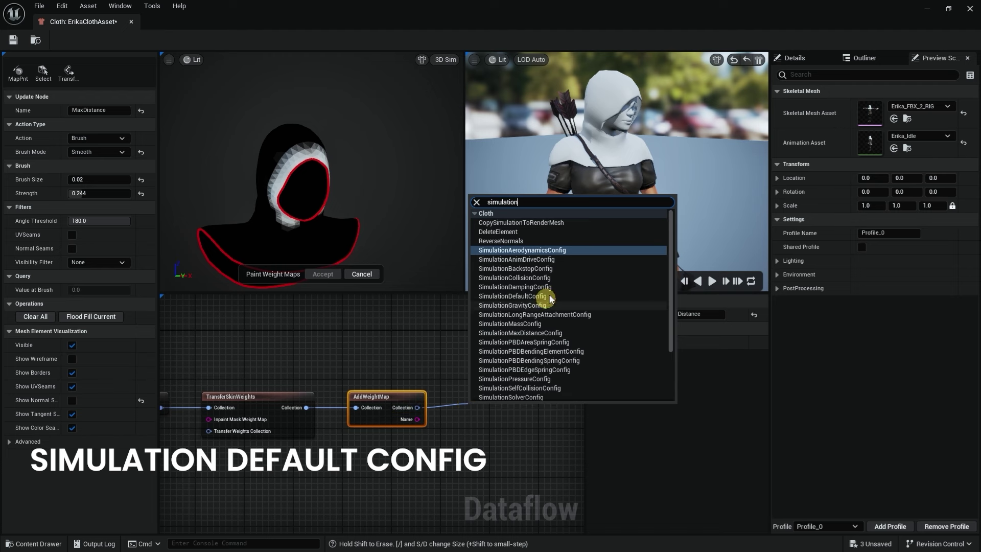
text(lation)
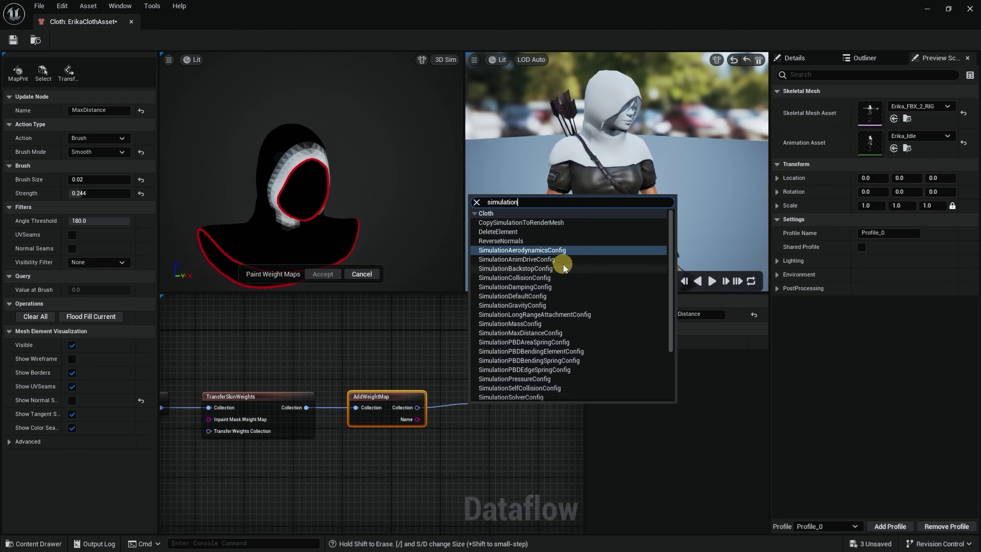
text(Def)
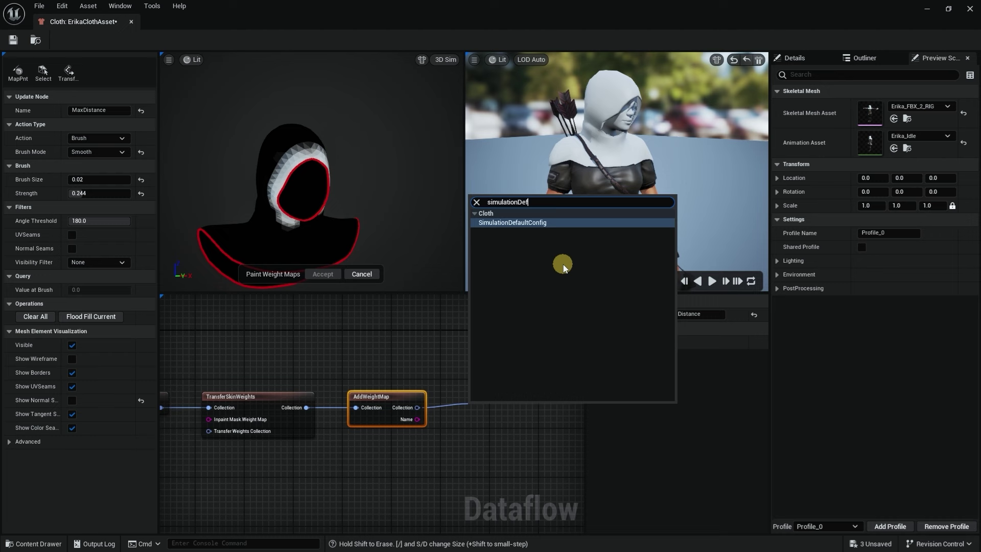
click(537, 223)
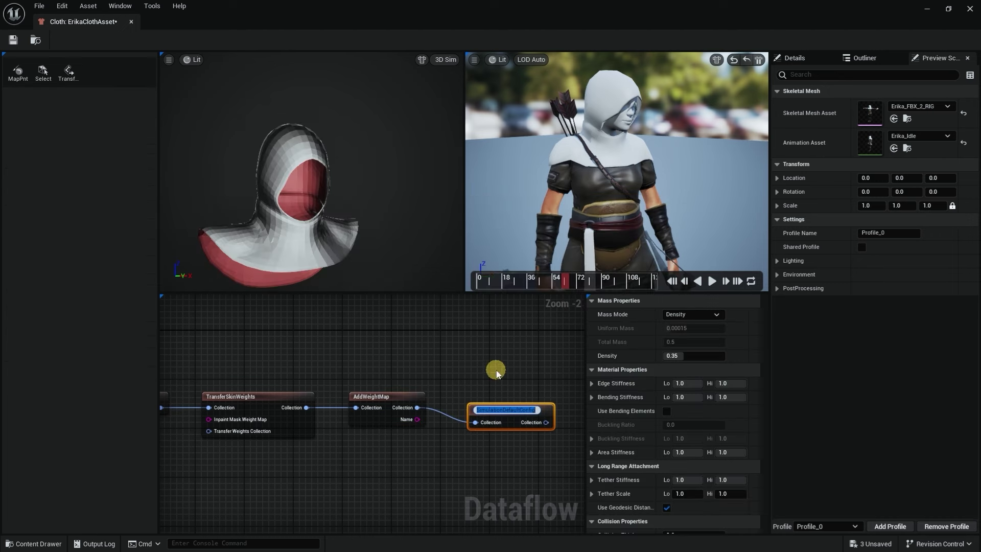
click(544, 406)
drag(541, 413, 532, 402)
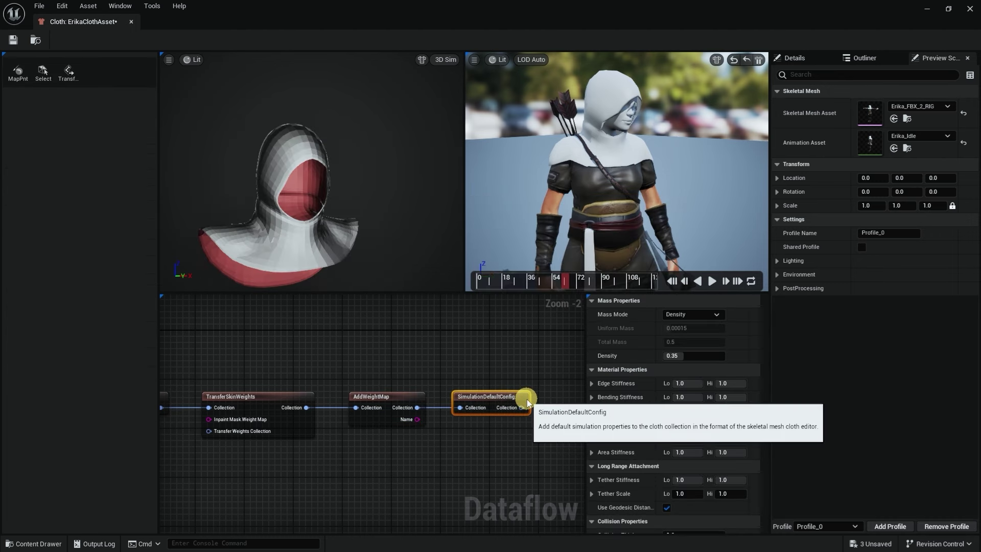
right_drag(503, 357, 459, 346)
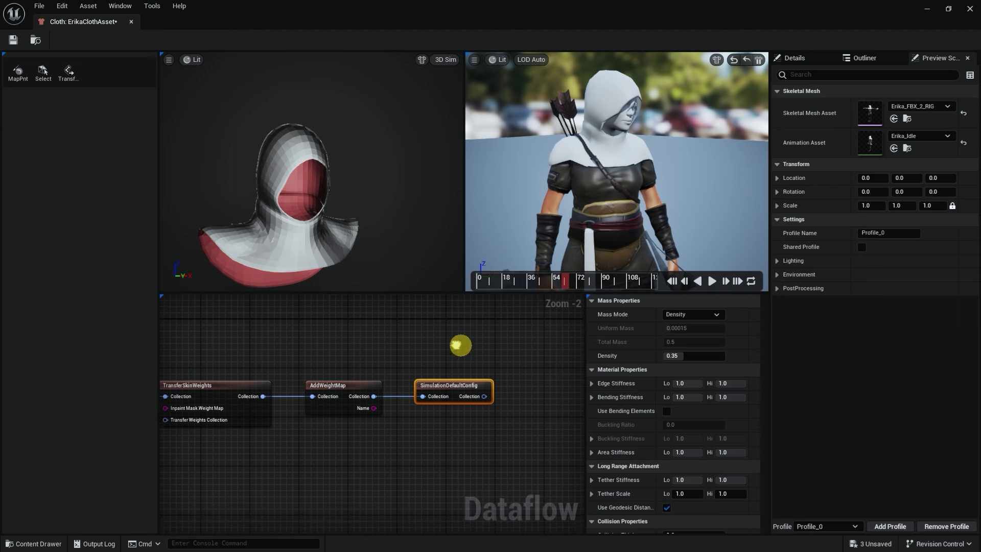
right_drag(745, 437, 738, 344)
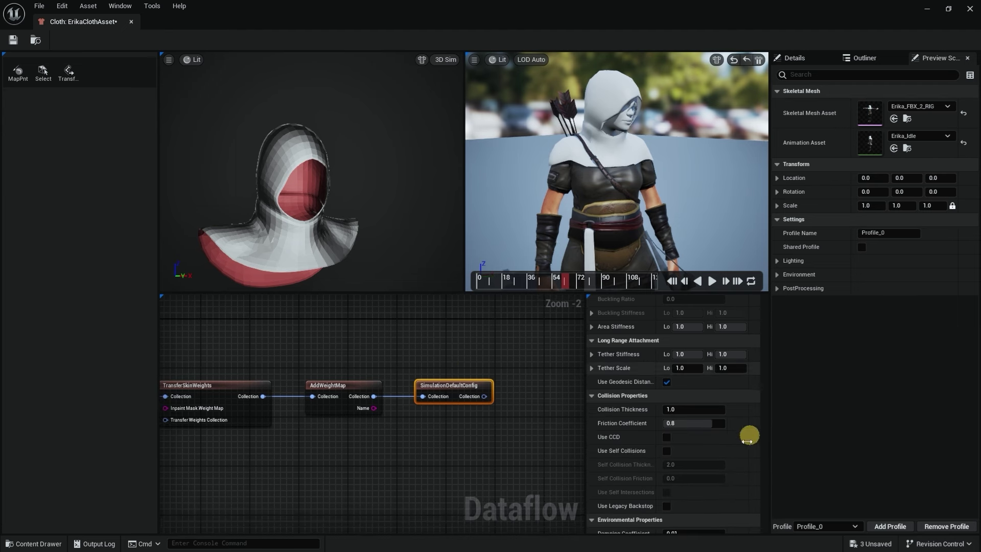
right_drag(725, 428, 722, 465)
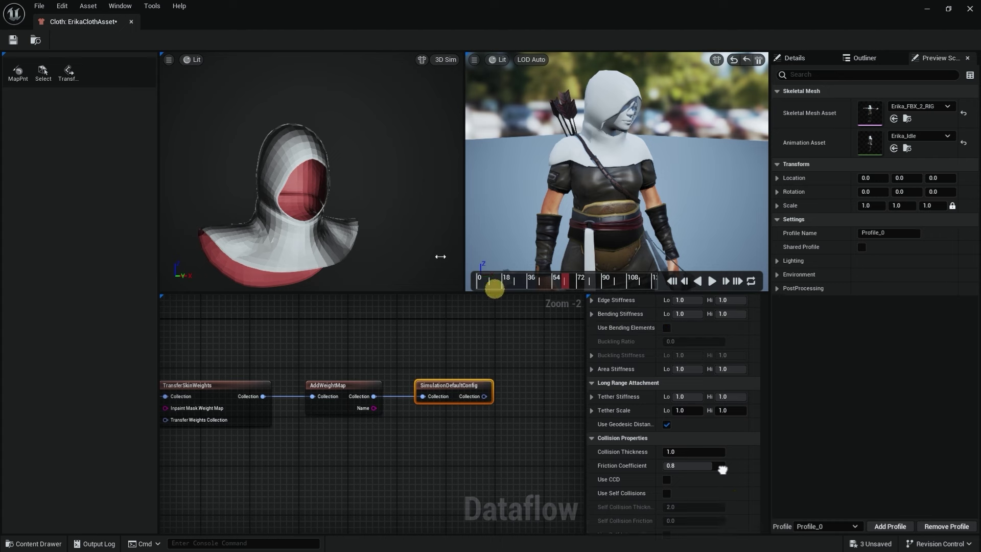
scroll(734, 376, up, 2)
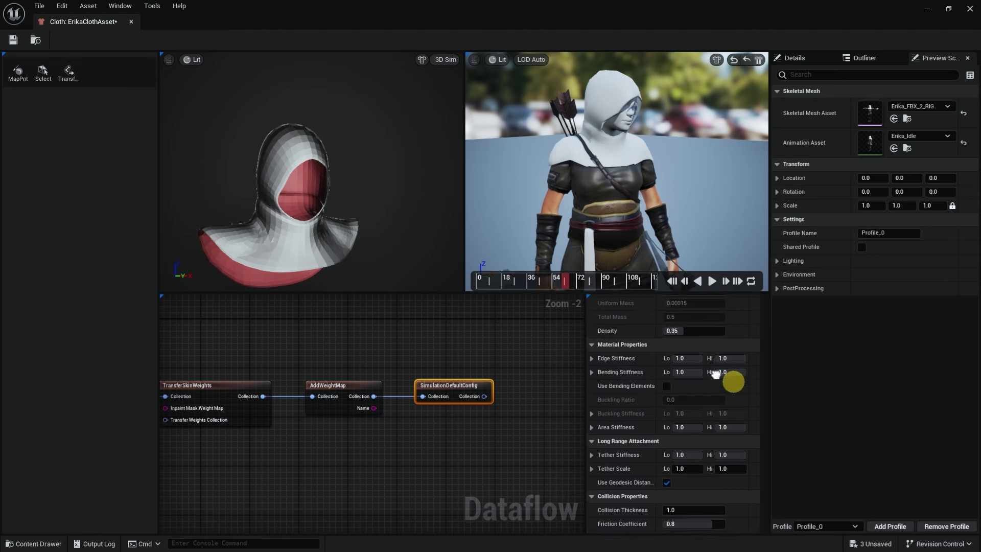
scroll(651, 409, down, 10)
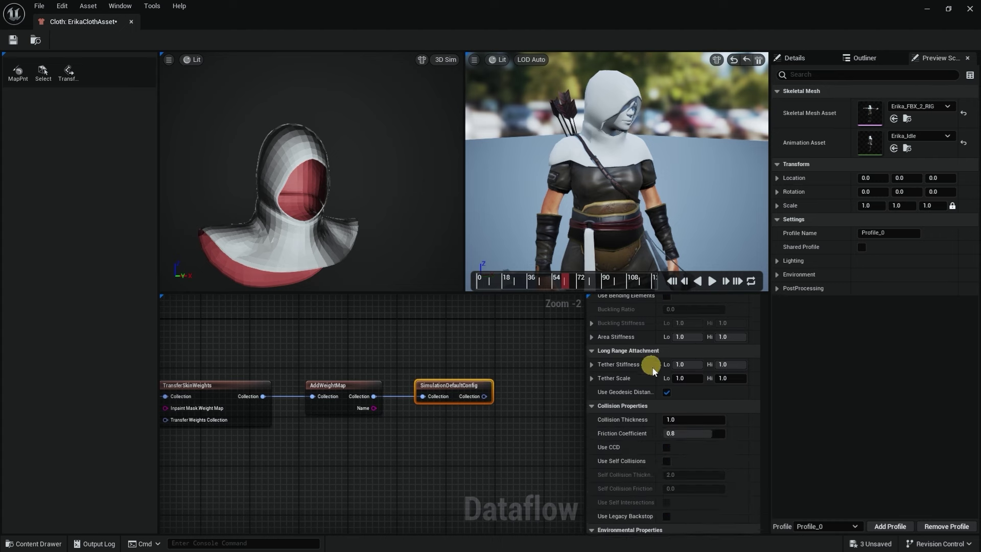
scroll(659, 417, down, 3)
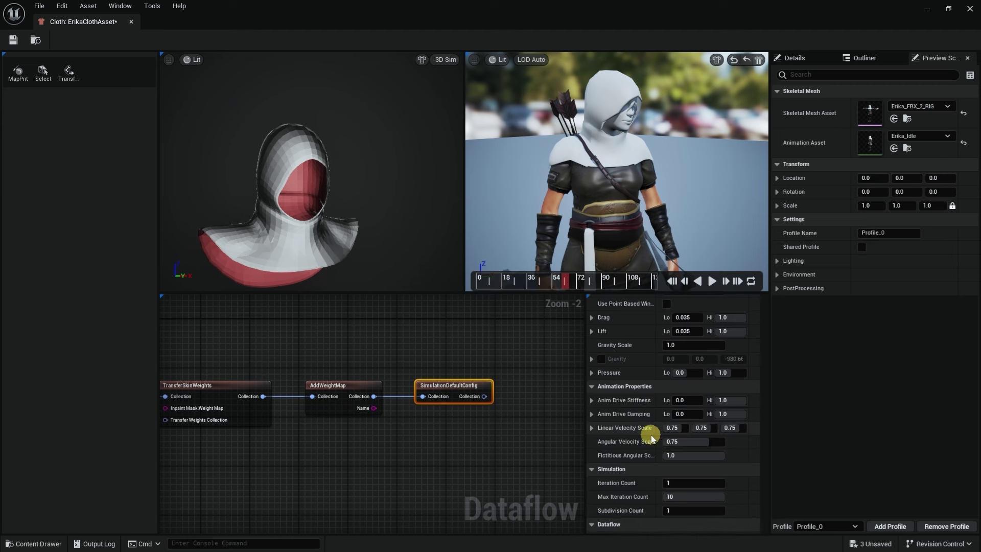
scroll(732, 460, up, 9)
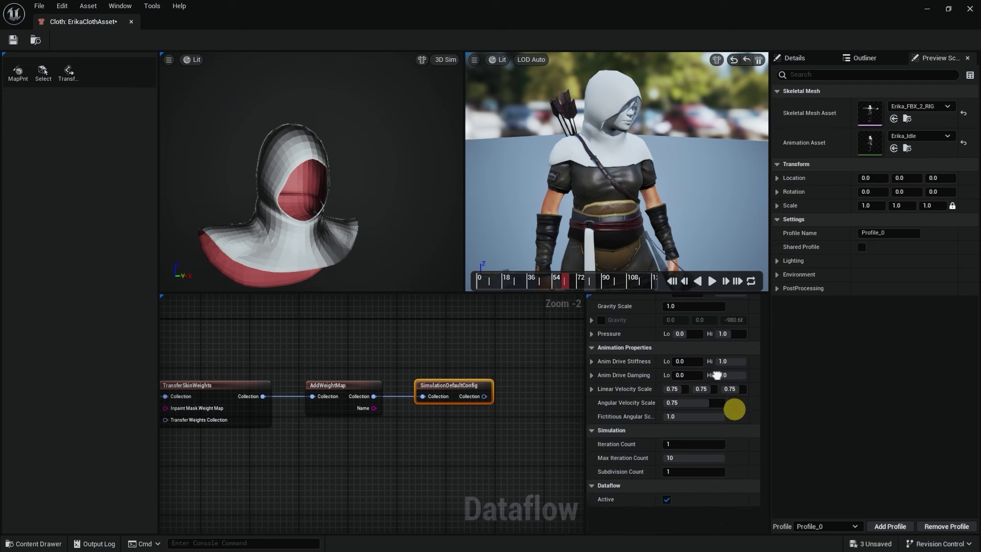
scroll(731, 403, up, 5)
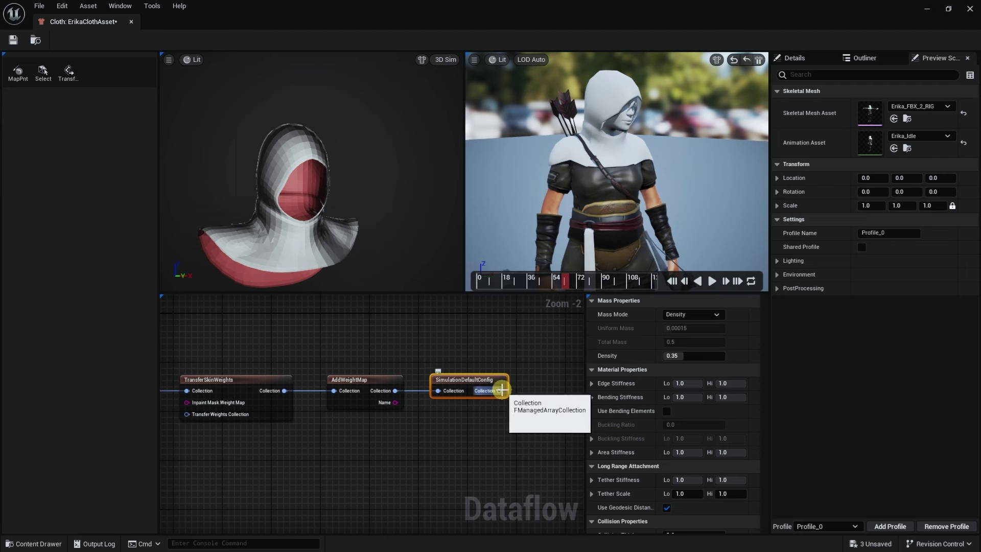
- Add a SimulationMaxDistanceConfig node from SimulationDefaultConfig's Collection output
drag(499, 391, 537, 395)
text(sim)
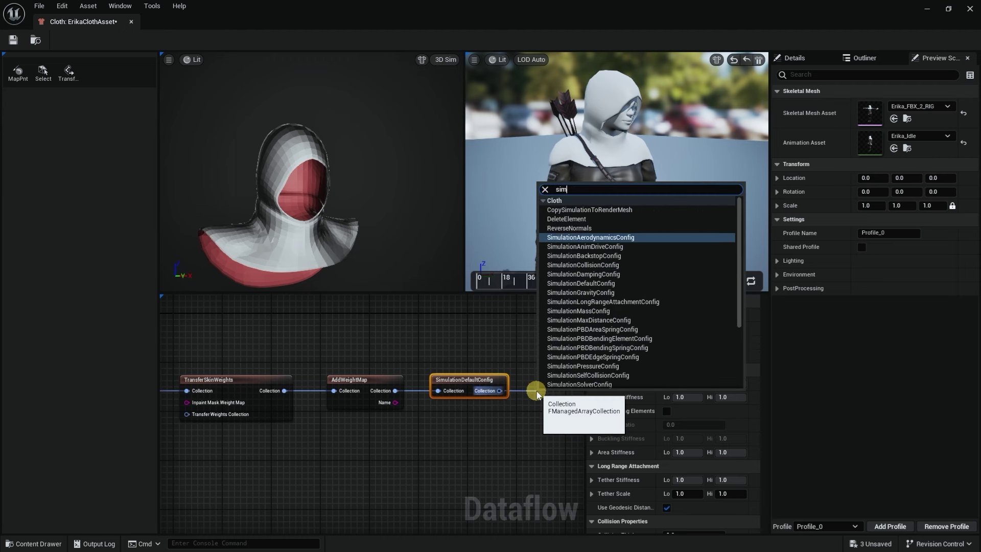
text(ulation max)
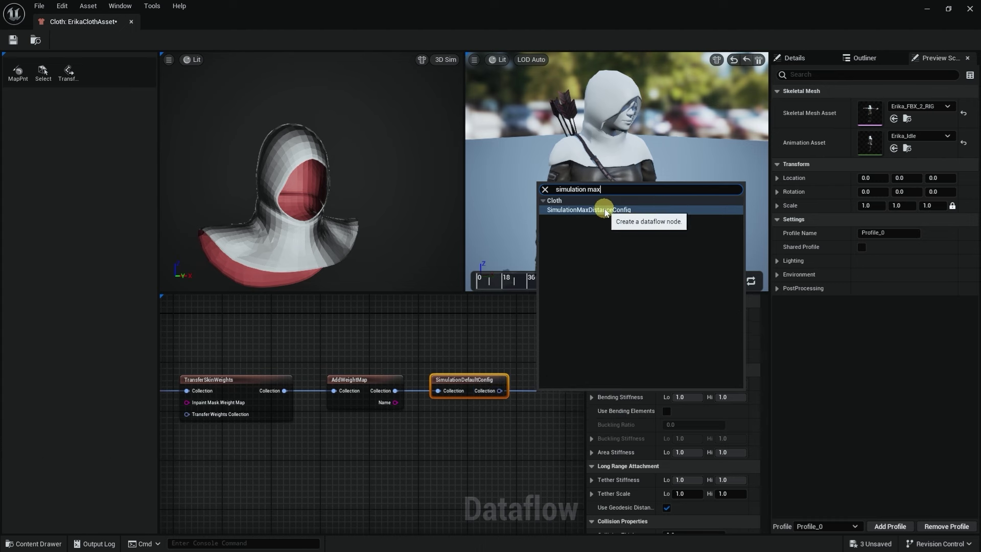
click(604, 209)
scroll(480, 447, down, 1)
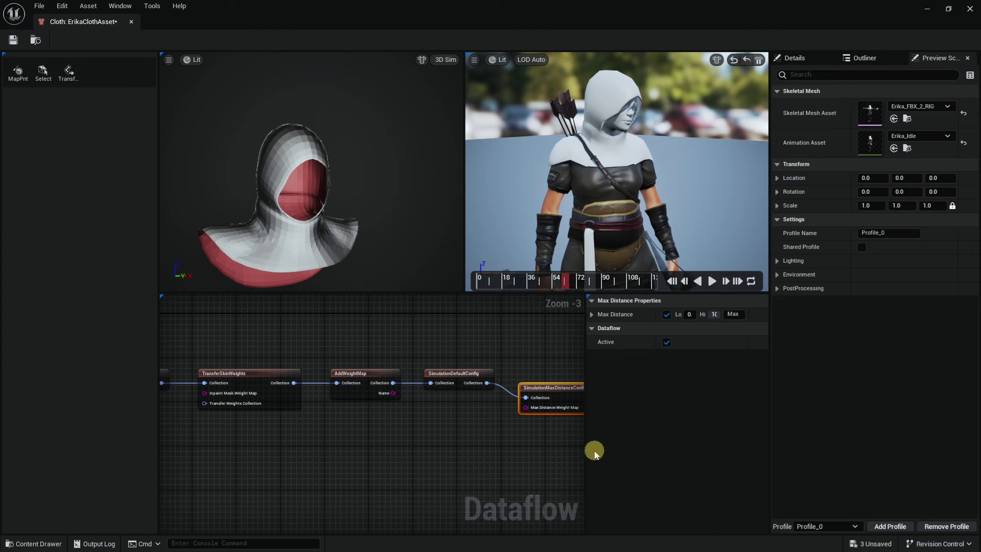
drag(585, 447, 636, 446)
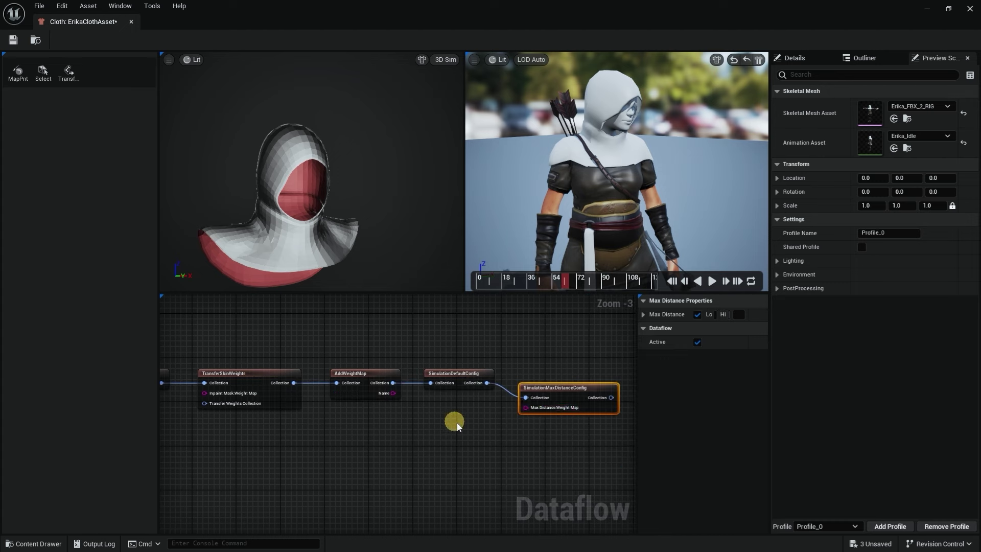
drag(564, 390, 565, 378)
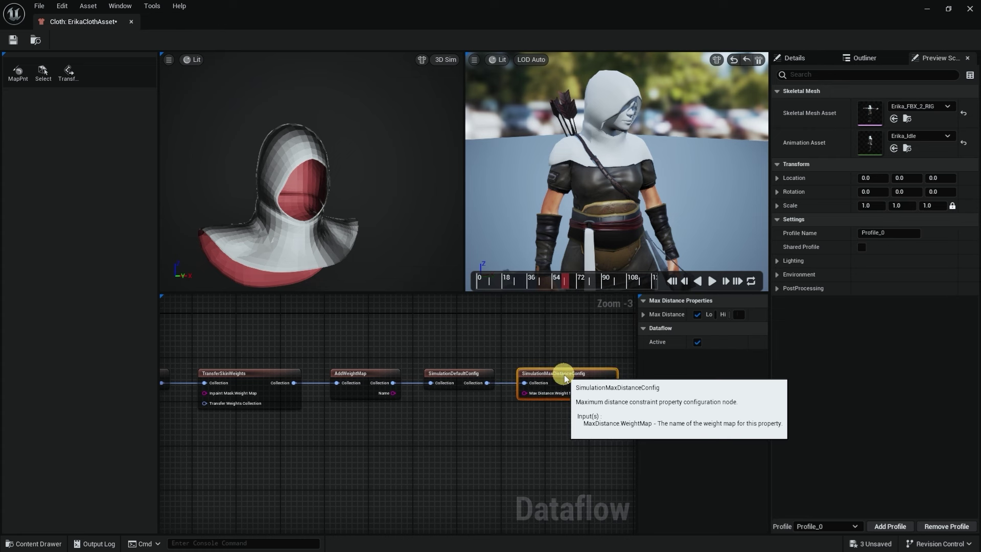
click(463, 438)
scroll(385, 425, up, 1)
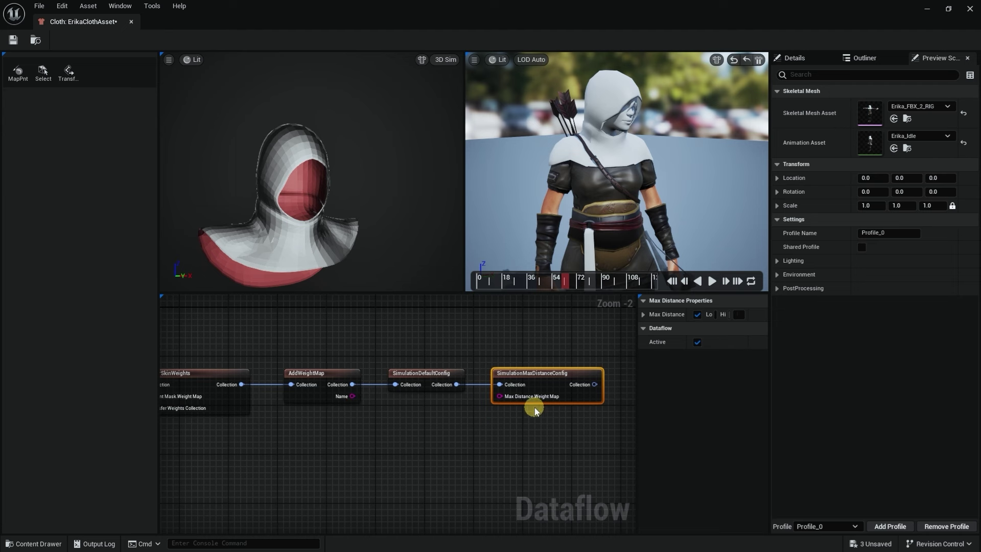
- Wire AddWeightMap's Name output into Max Distance Weight Map
double_click(533, 375)
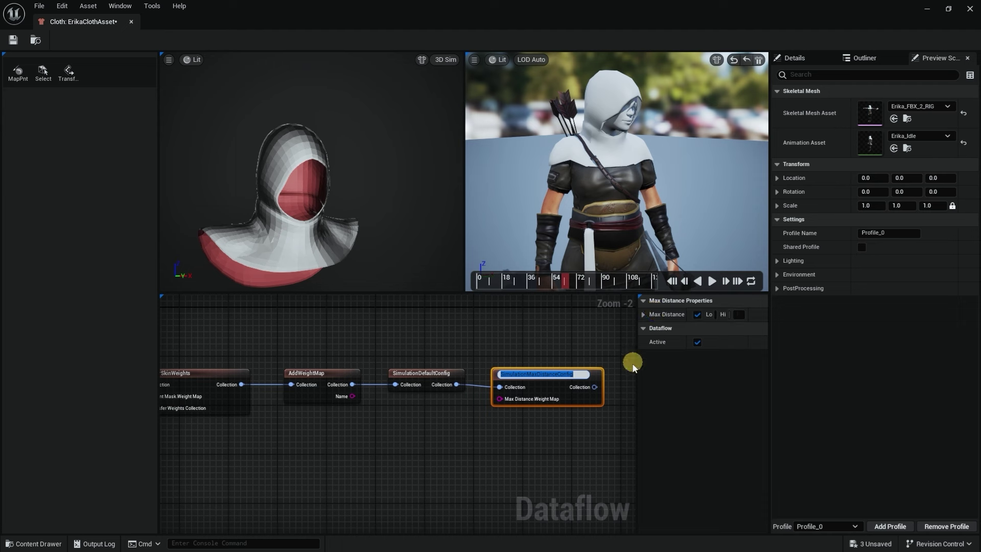
drag(635, 368, 563, 368)
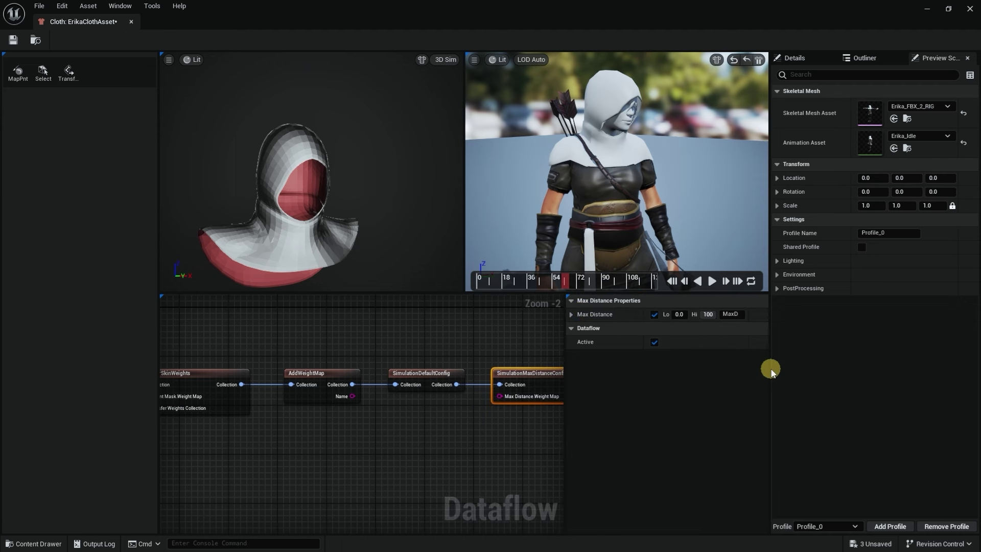
drag(769, 369, 807, 371)
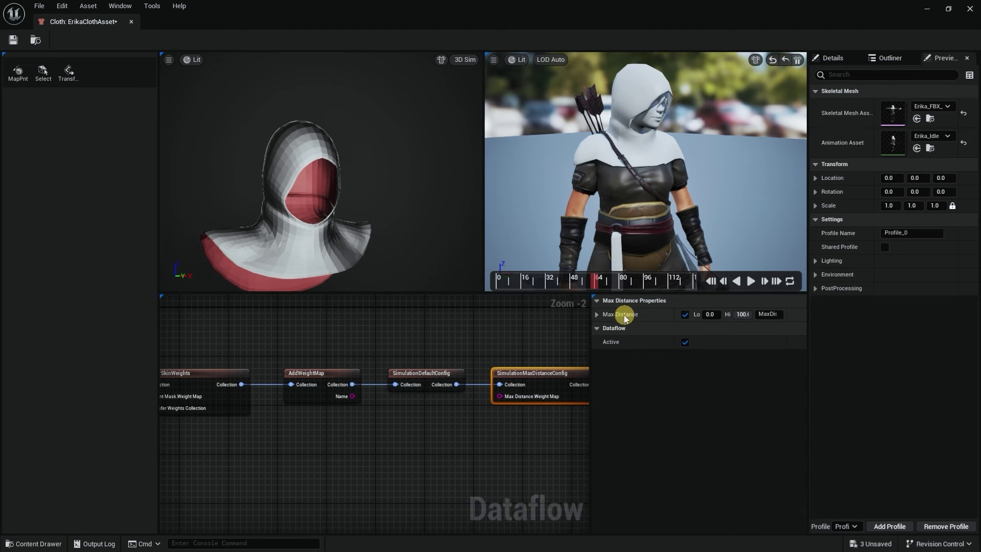
click(597, 315)
click(597, 317)
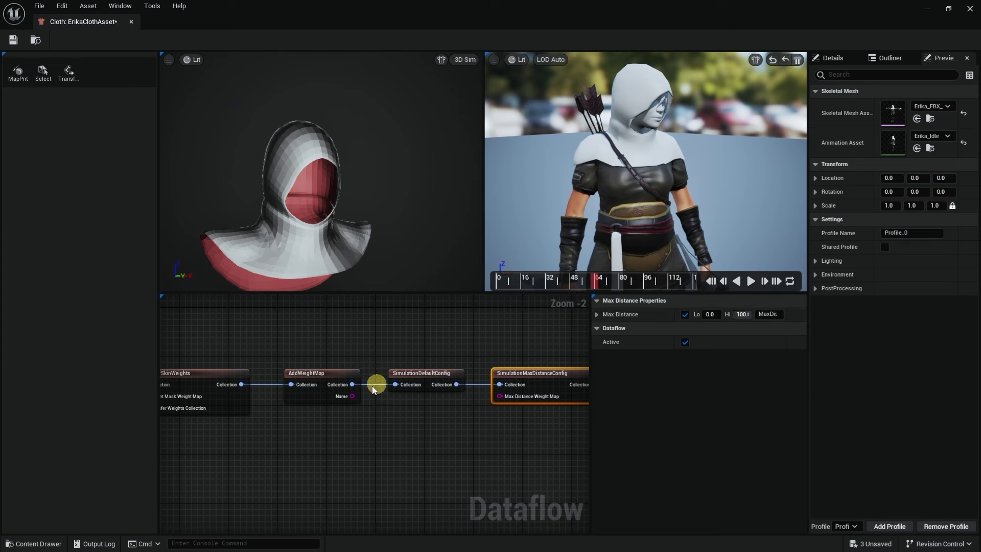
click(332, 377)
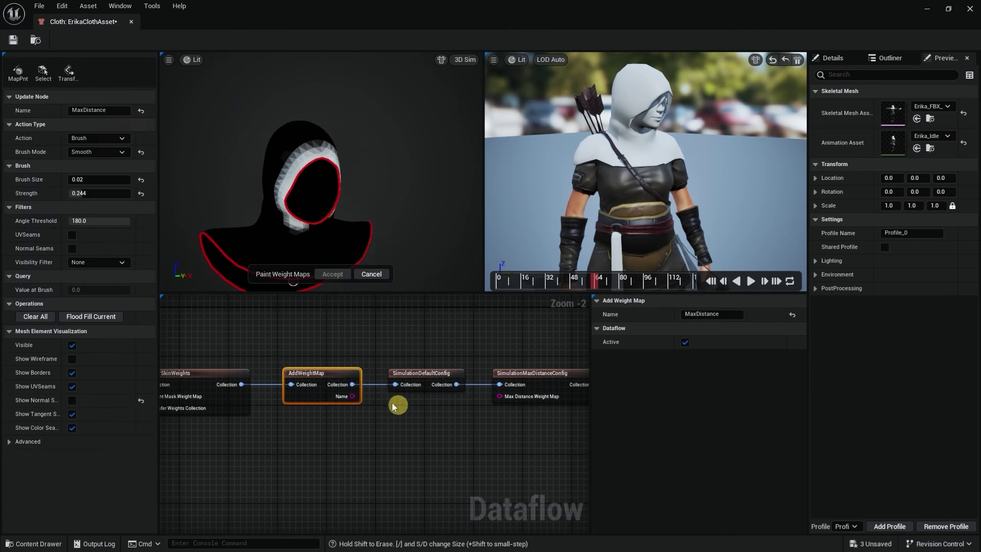
drag(352, 396, 500, 396)
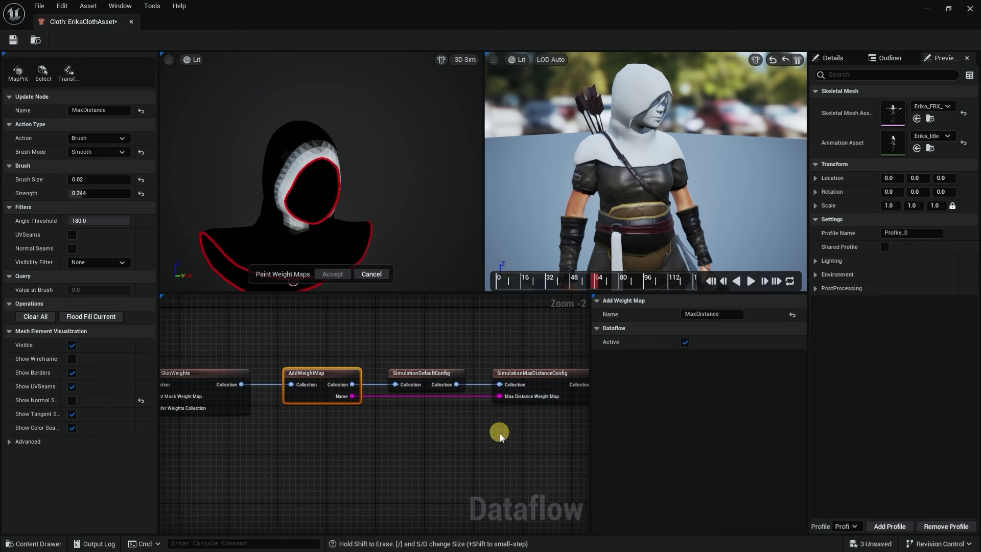
right_drag(499, 432, 438, 416)
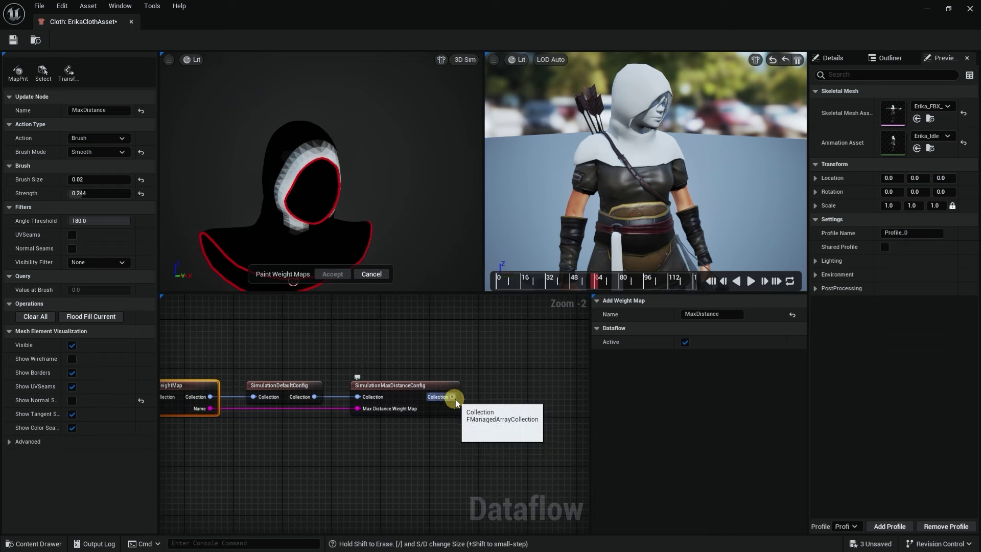
- Search 'simulationco' from the max distance node's output and add SimulationCollisionConfig
drag(451, 398, 500, 399)
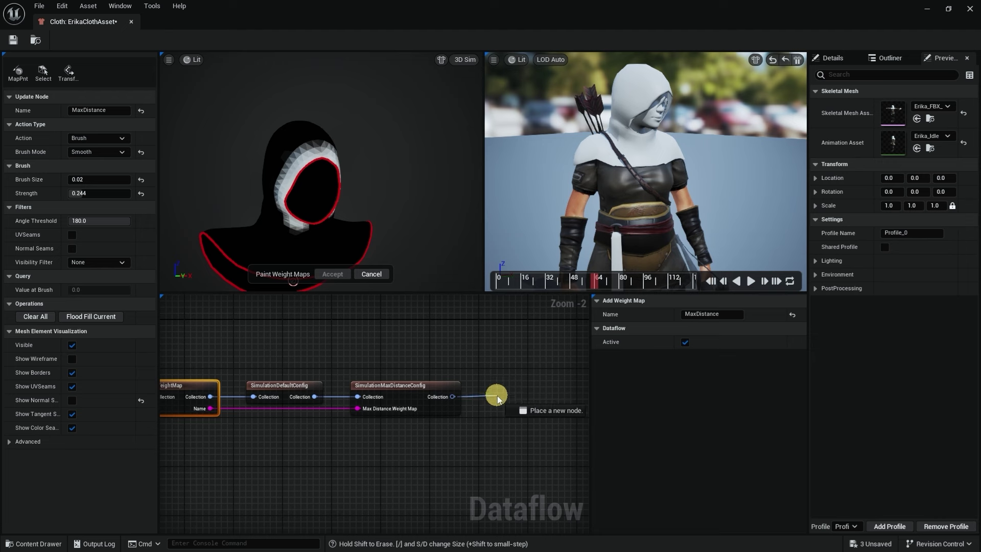
drag(498, 398, 498, 398)
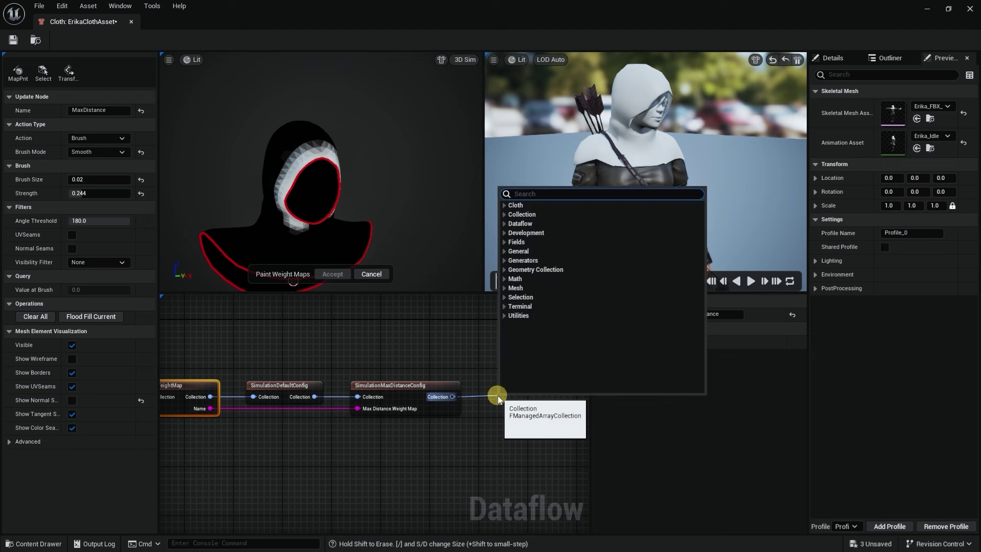
text(simul)
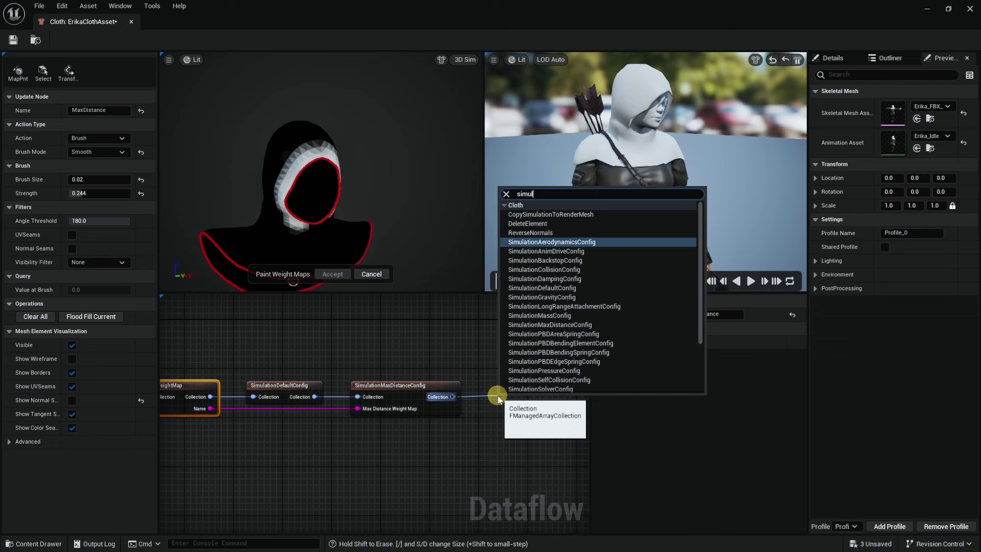
text(ationc)
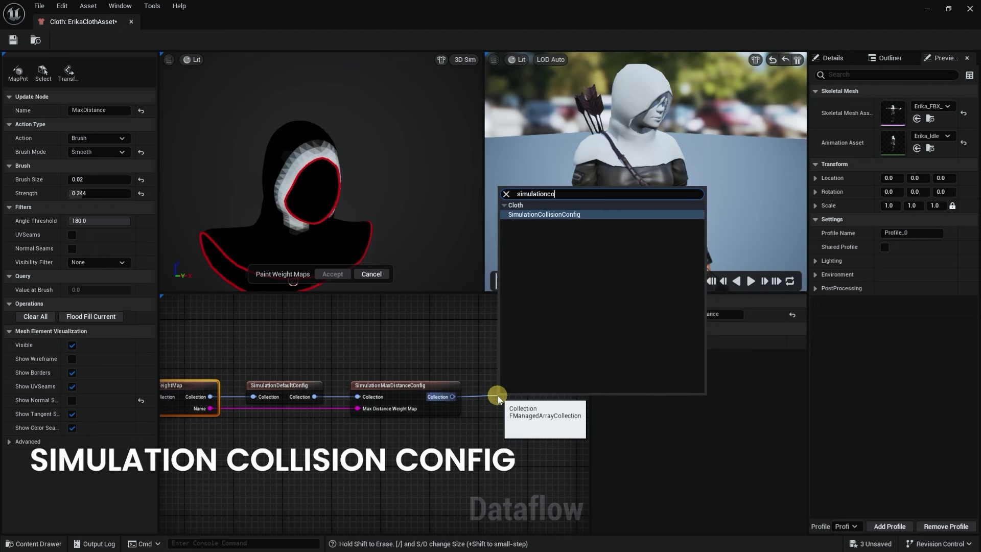
text(o)
click(549, 215)
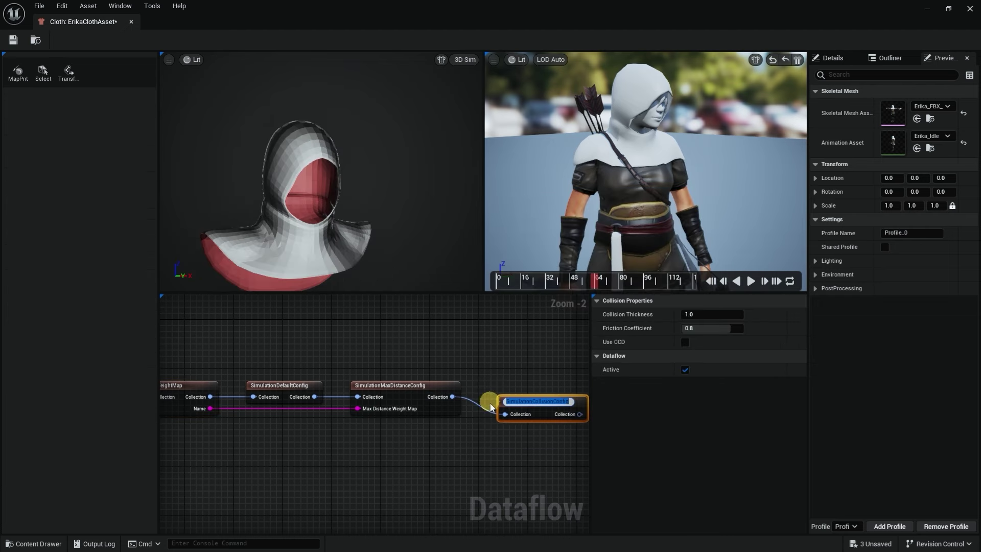
right_drag(475, 424, 401, 445)
click(429, 429)
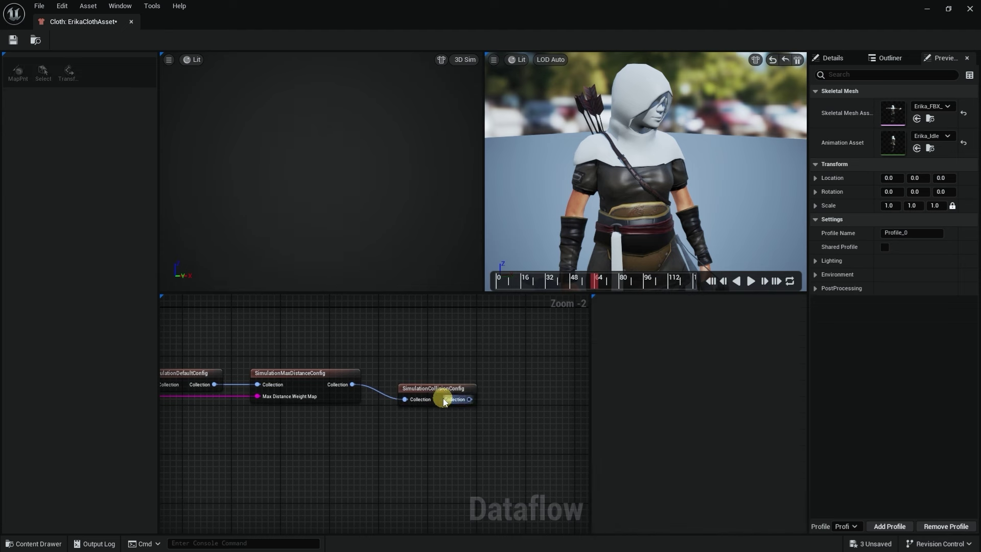
drag(444, 391, 424, 375)
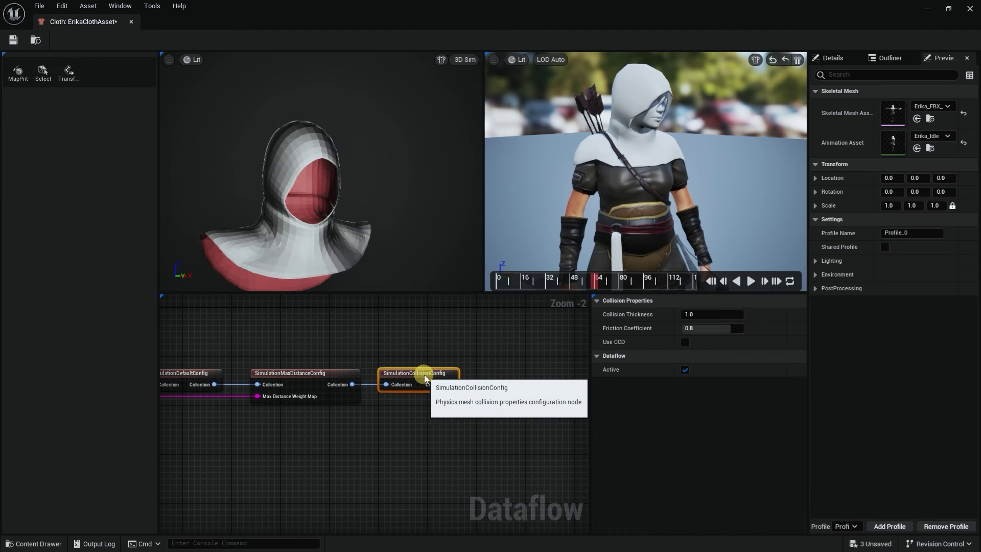
- Add a SetPhysicsAsset node from SimulationCollisionConfig's output
drag(450, 385, 485, 388)
text(set)
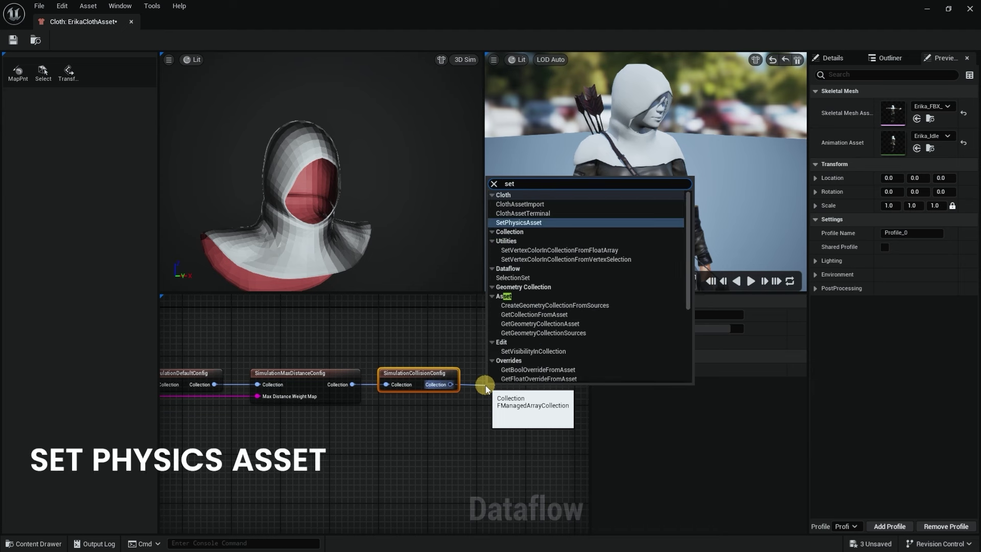
click(516, 223)
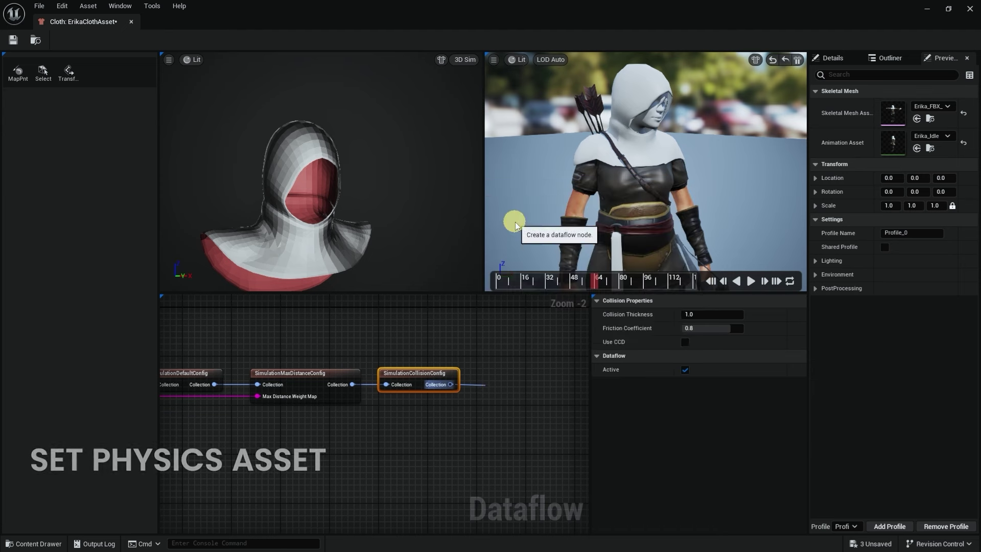
click(536, 445)
drag(540, 395, 532, 378)
right_drag(513, 420, 458, 431)
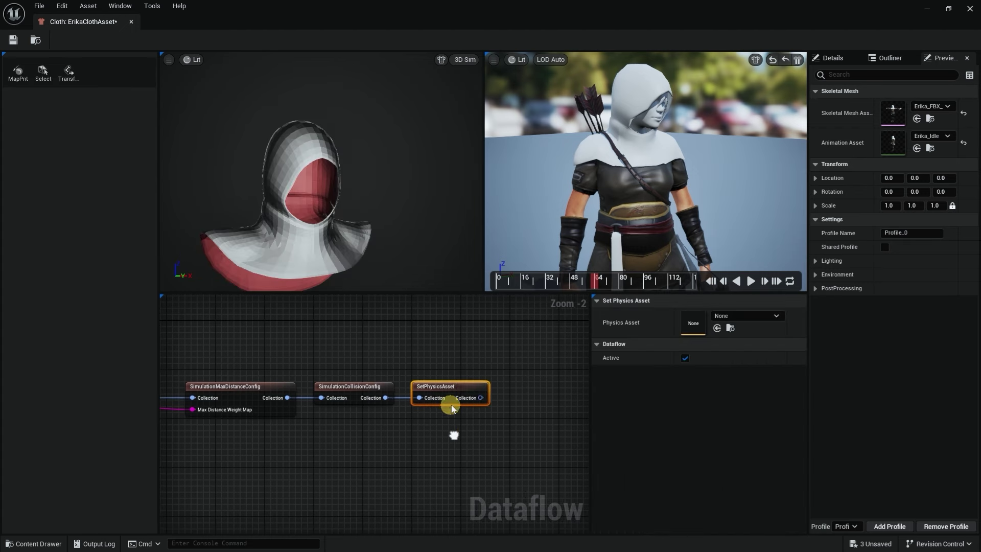
- Set the SetPhysicsAsset node's physics asset to Erika_FBX_2_RIG_PhysicsAsset
double_click(472, 389)
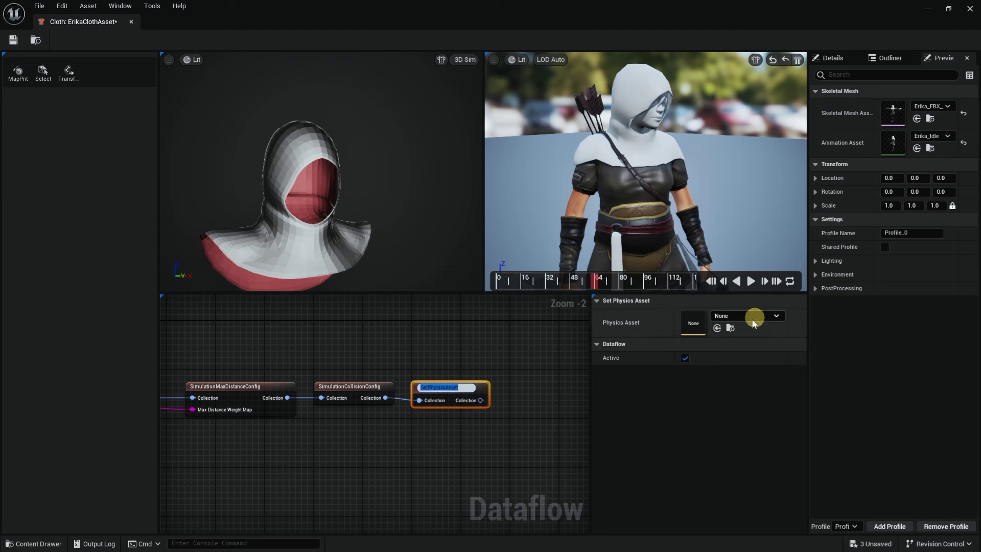
key(Return)
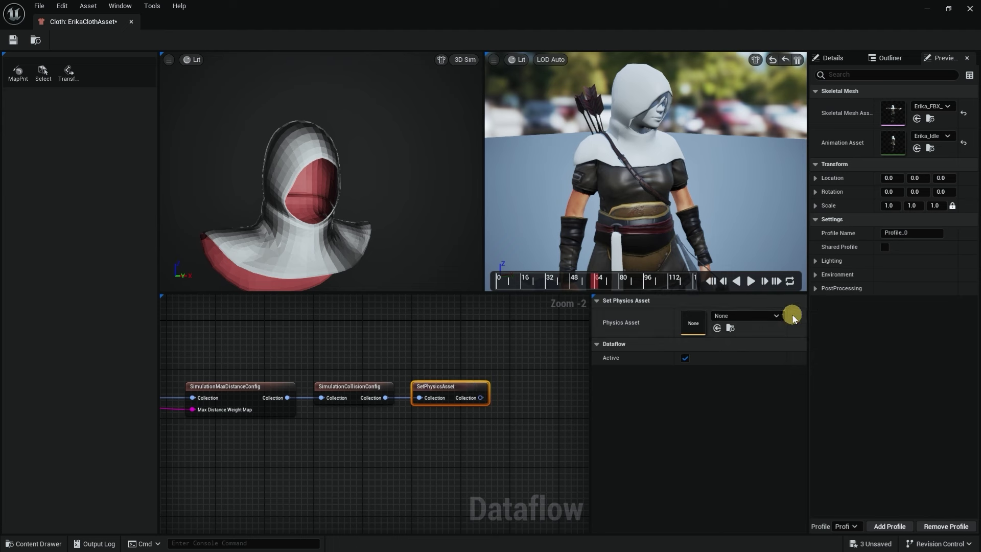
click(777, 316)
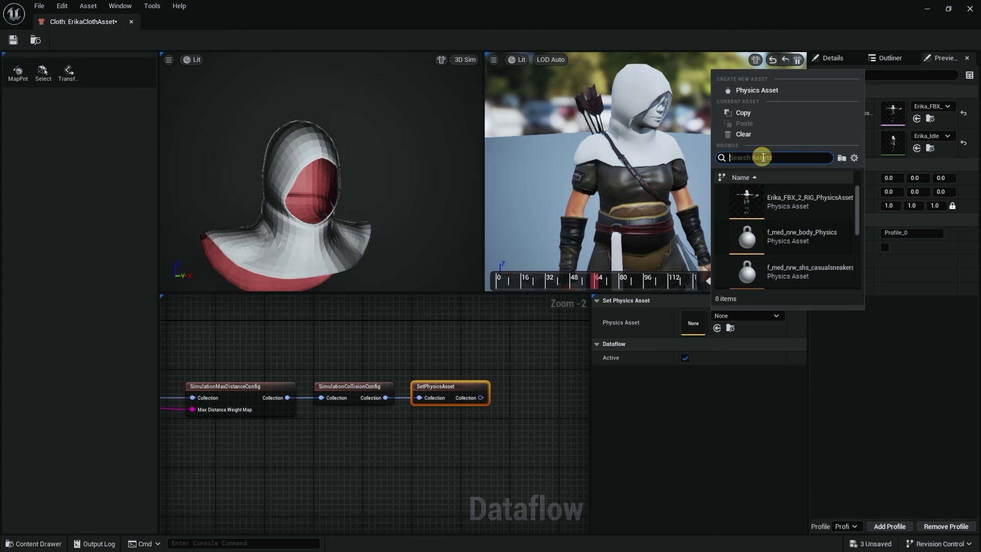
click(785, 199)
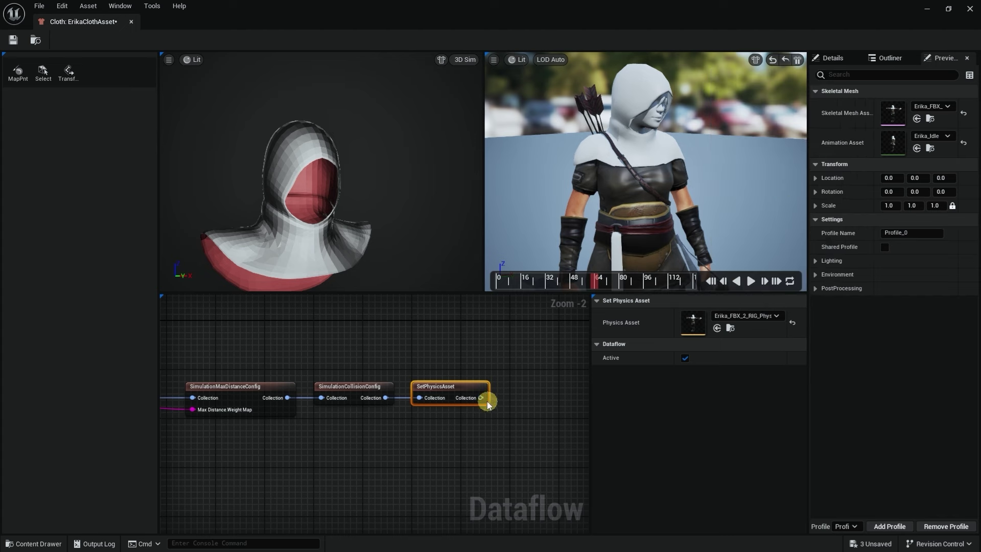
- Search 'cloth' from SetPhysicsAsset's Collection output and add a ClothAssetTerminal node
drag(482, 398, 511, 402)
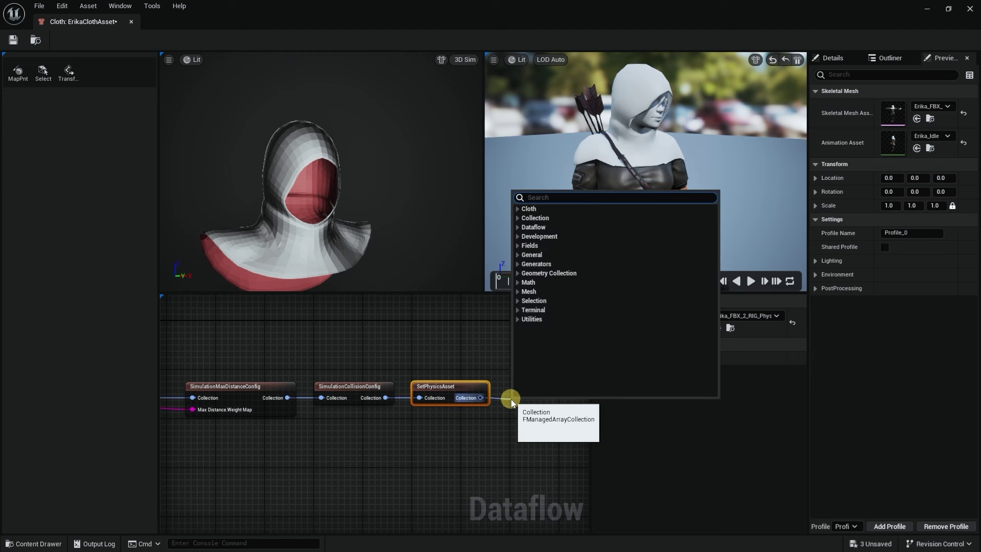
text(cloth)
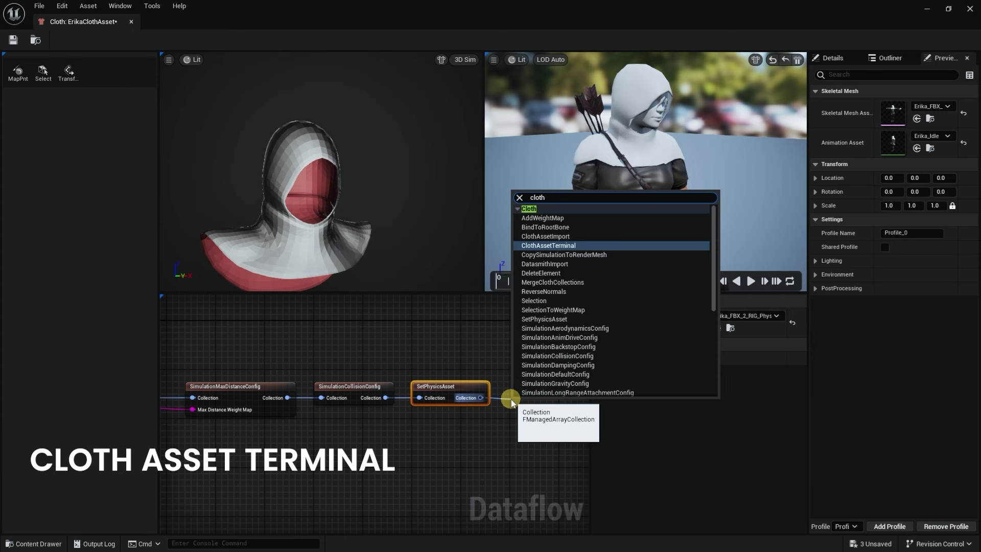
click(555, 247)
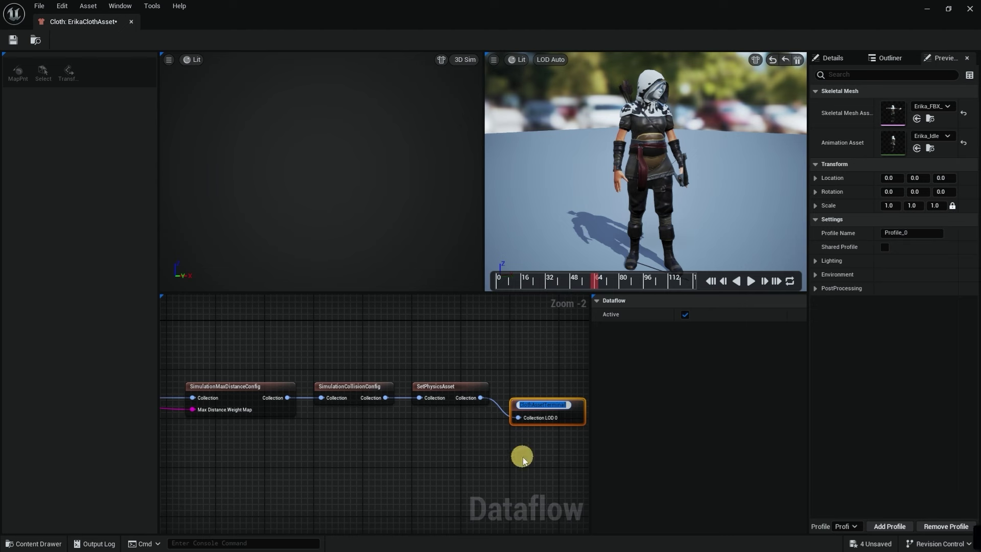
drag(569, 414, 569, 397)
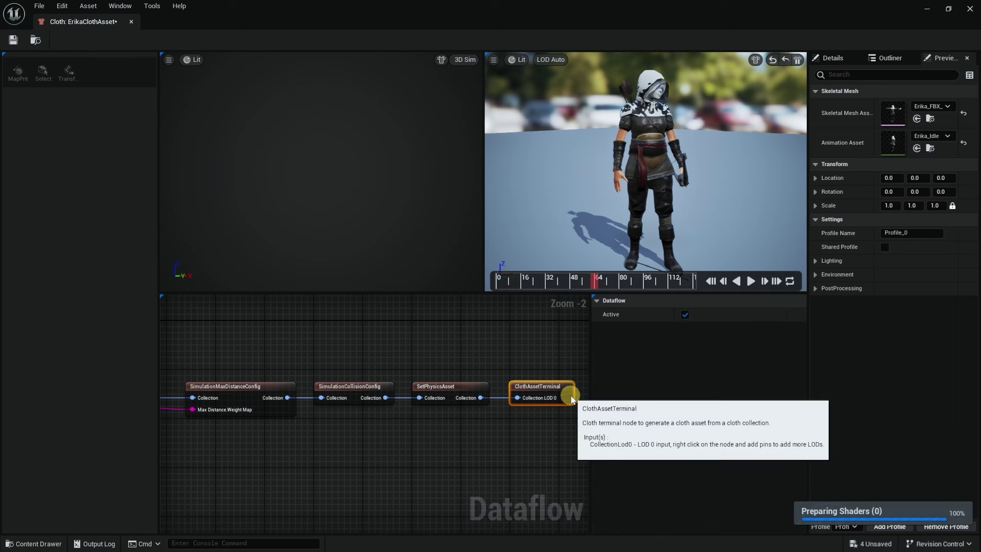
right_drag(519, 438, 464, 445)
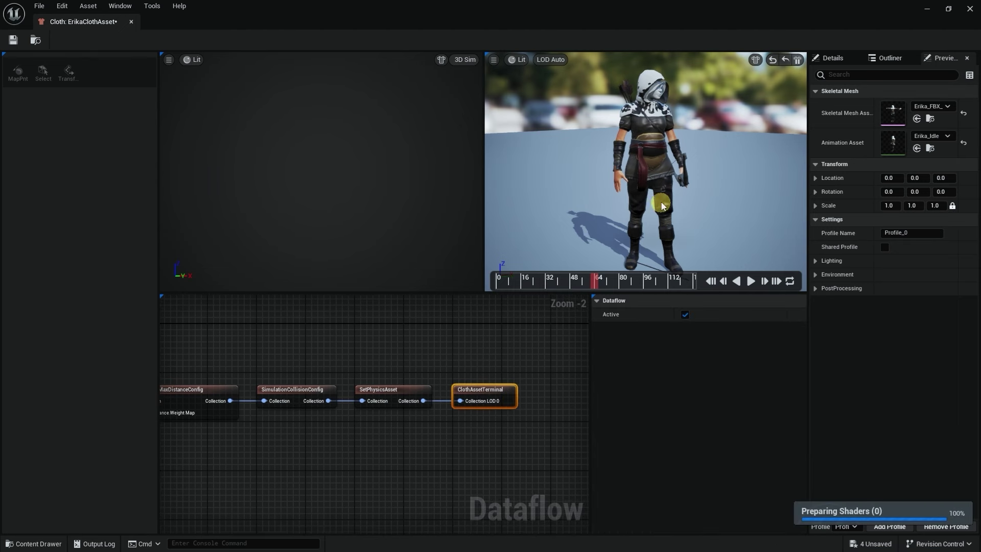
drag(673, 175, 644, 133)
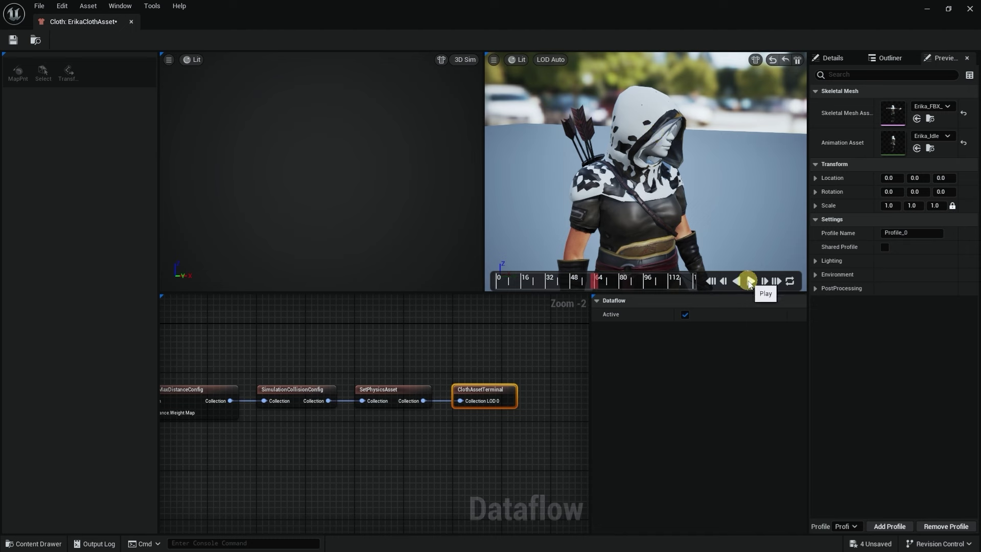
drag(607, 194, 708, 149)
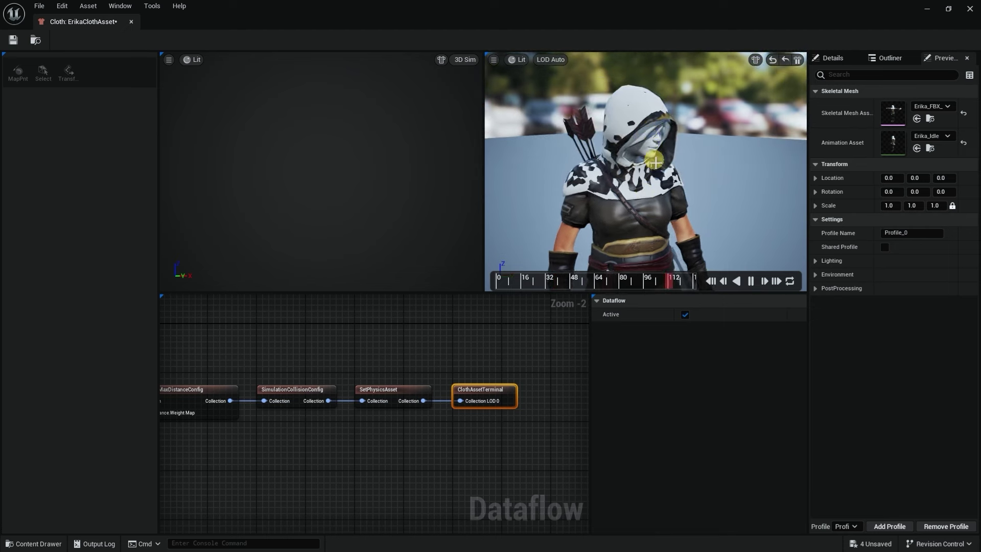
mouse_move(666, 144)
mouse_down()
mouse_move(619, 146)
mouse_move(707, 151)
mouse_up()
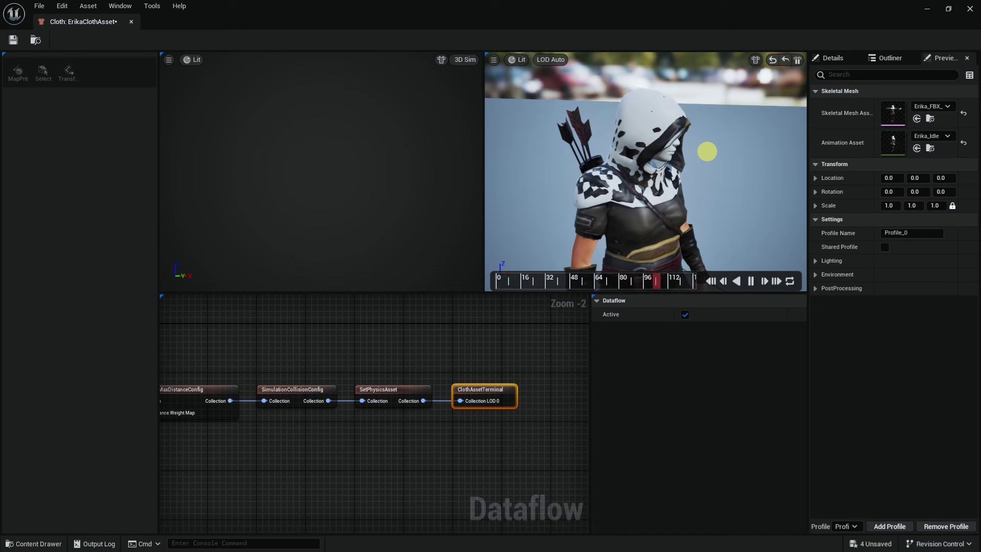
drag(648, 160, 632, 184)
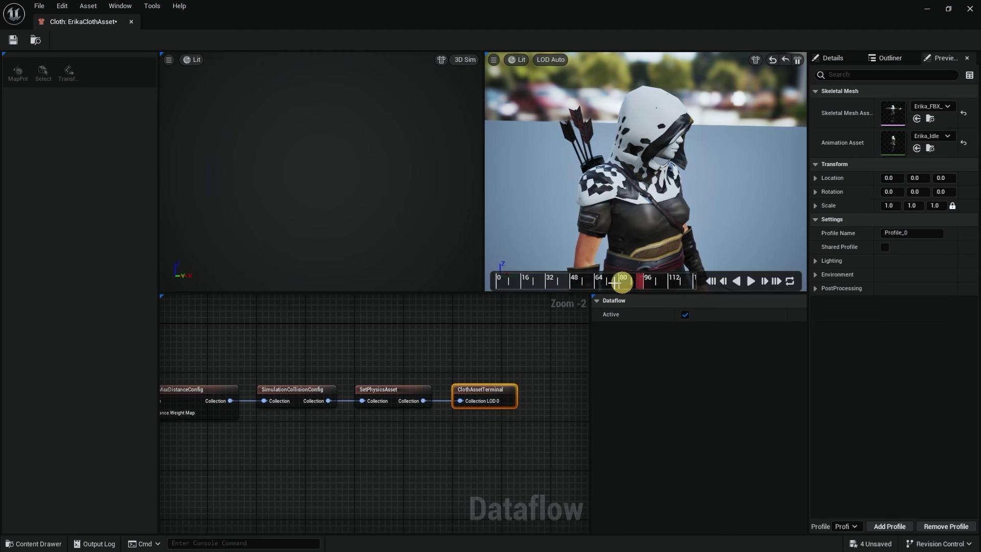
drag(534, 283, 502, 282)
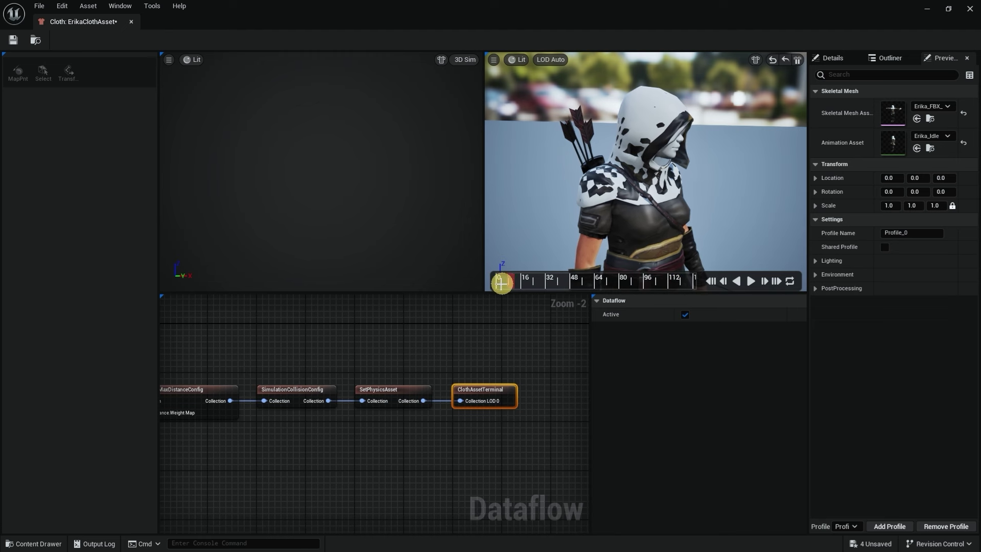
- Switch the SetPhysicsAsset node's physics asset to f_med_nrw_body_Physics
click(400, 397)
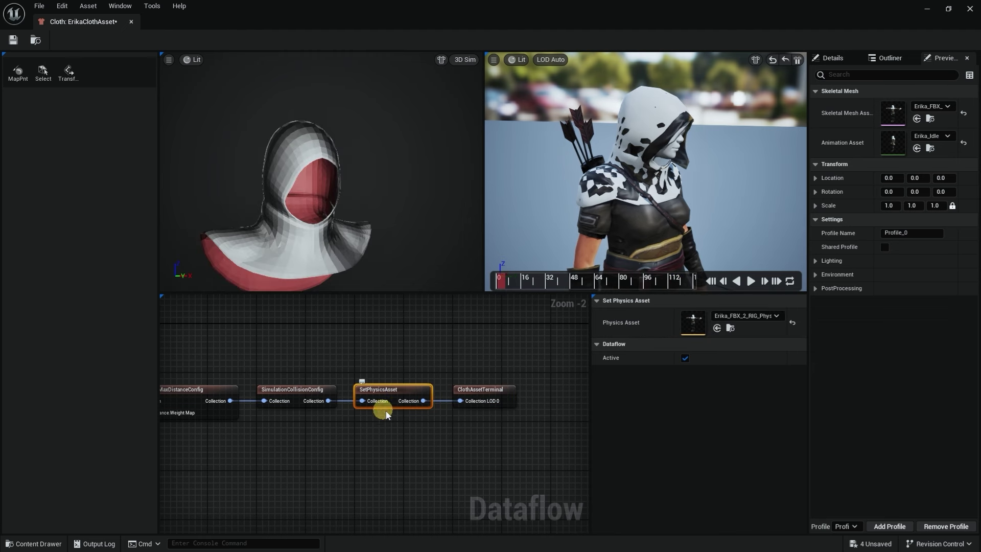
click(775, 316)
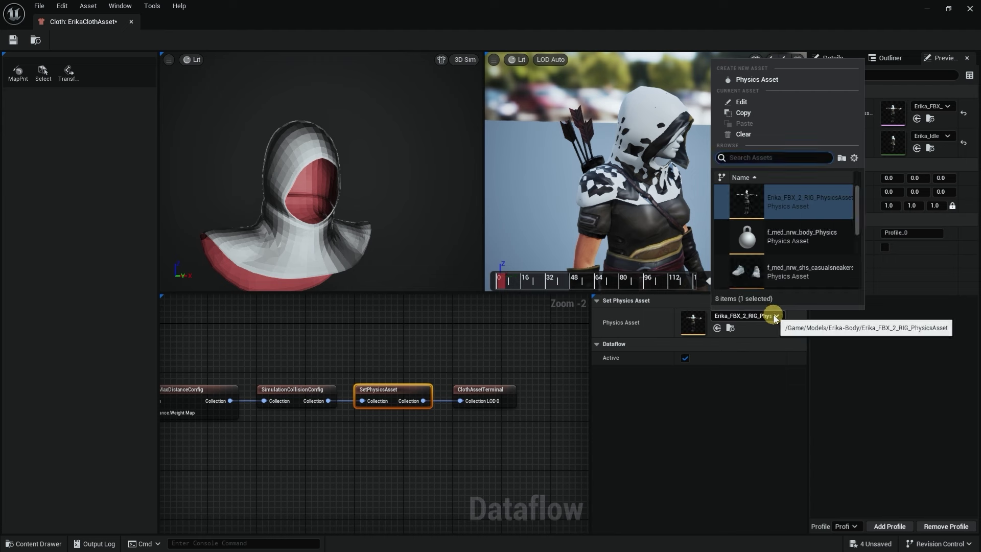
scroll(800, 215, down, 1)
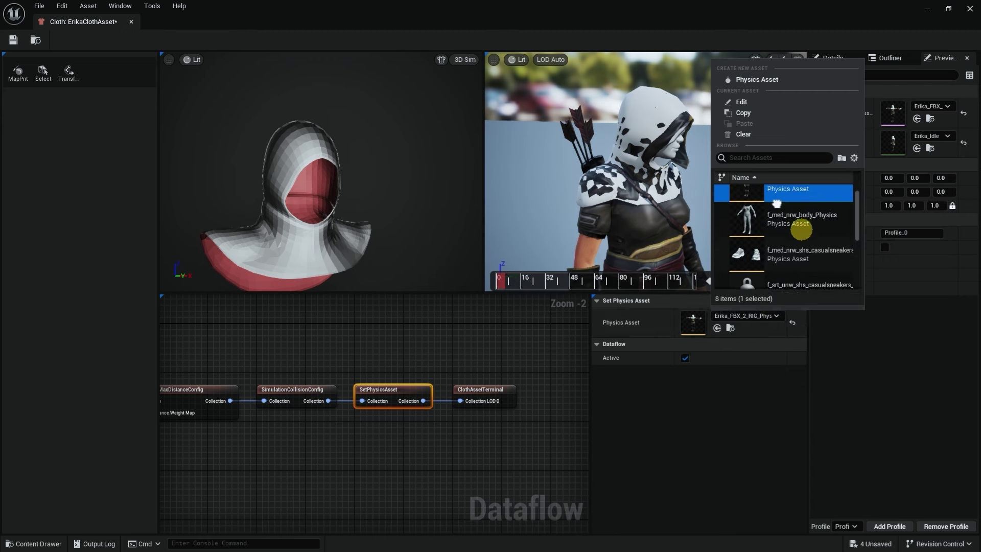
click(800, 225)
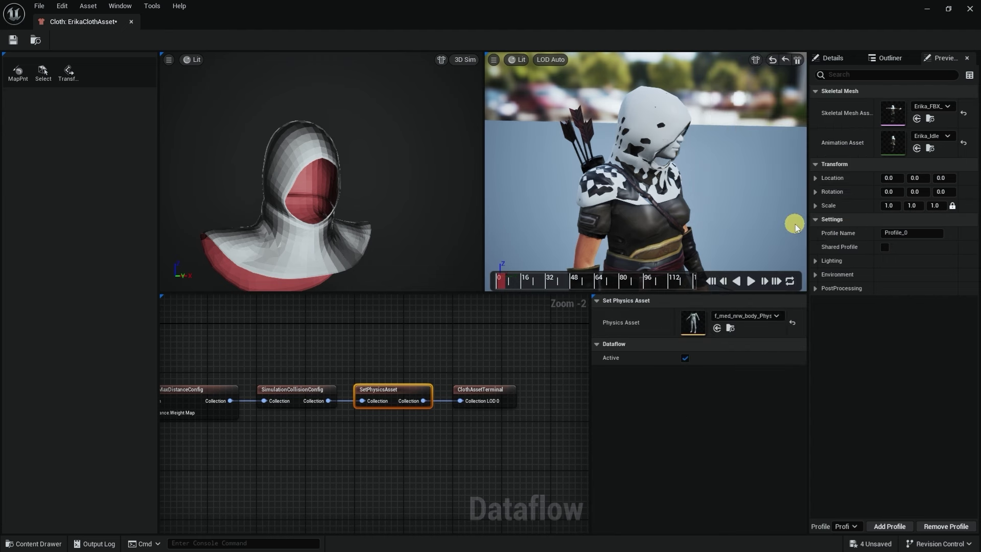
mouse_move(703, 164)
mouse_down()
mouse_move(661, 164)
mouse_move(696, 158)
mouse_up()
scroll(734, 174, up, 4)
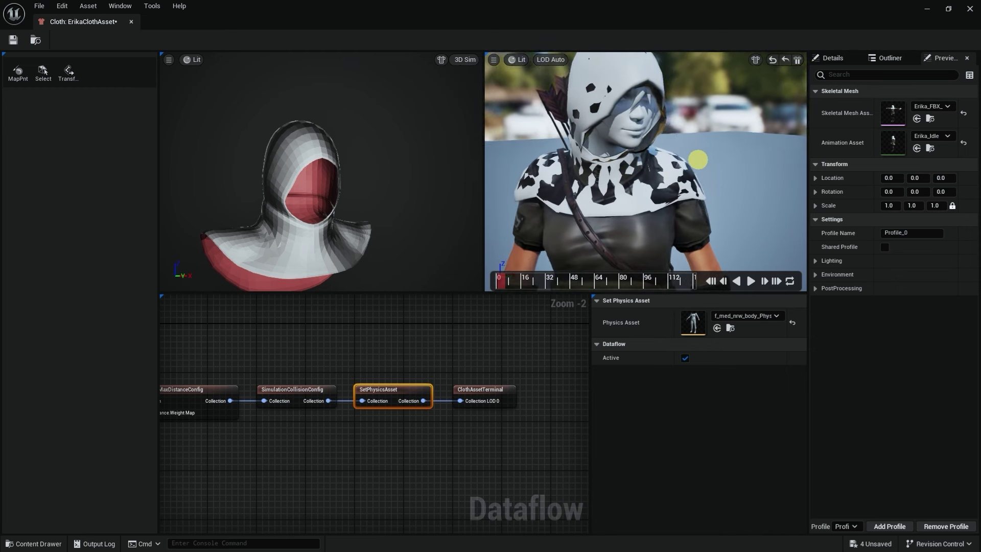
click(933, 107)
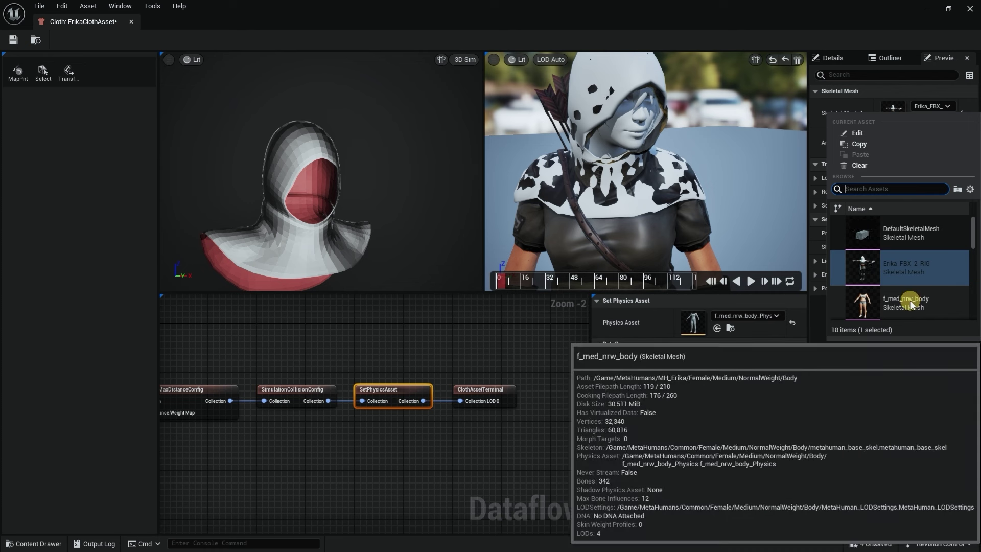
- Set the preview skeletal mesh to f_med_nrw_body and orbit to face the character
click(912, 302)
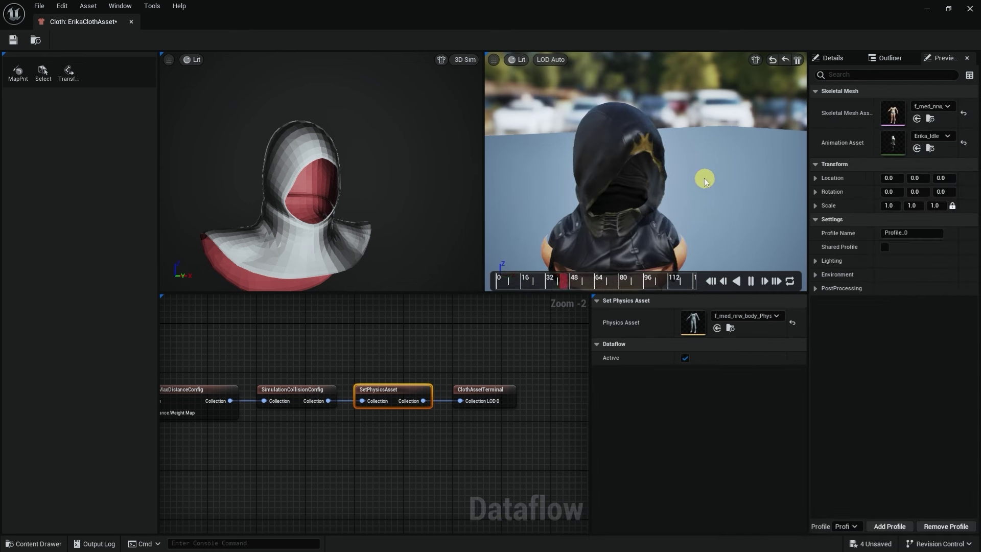
drag(703, 175, 757, 163)
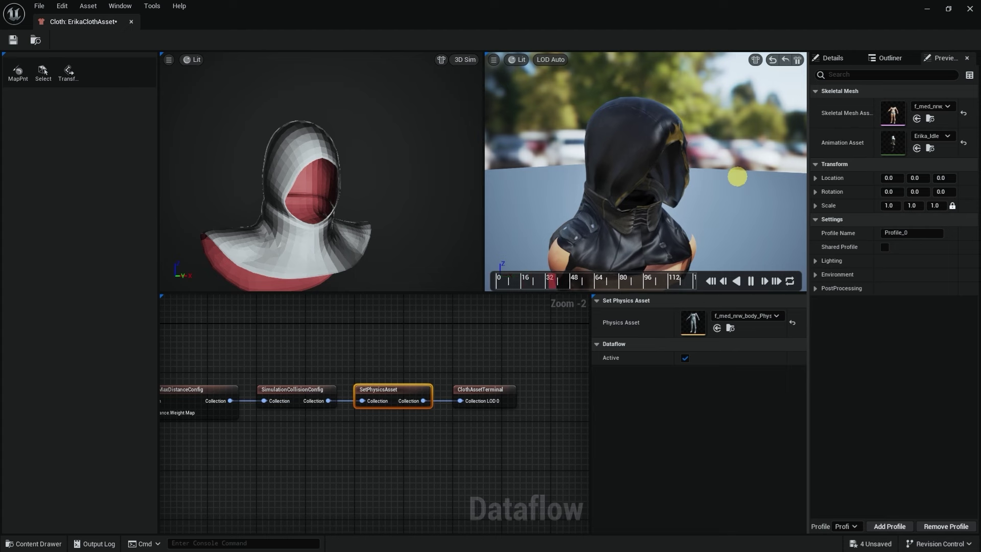
drag(725, 195, 725, 217)
- Rewind the Erika_Idle preview to frame 0, replay the hood simulation, then stop
click(752, 281)
click(712, 281)
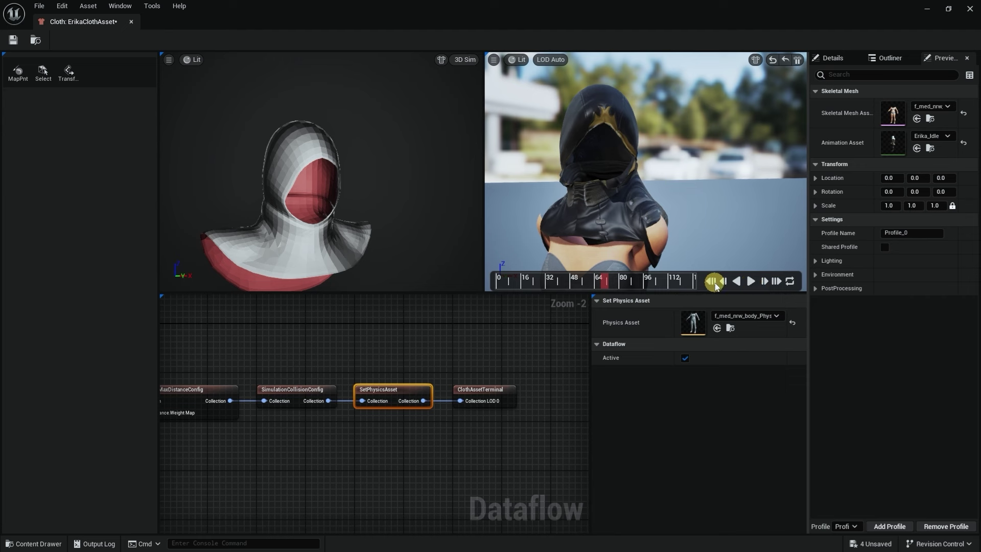
click(722, 284)
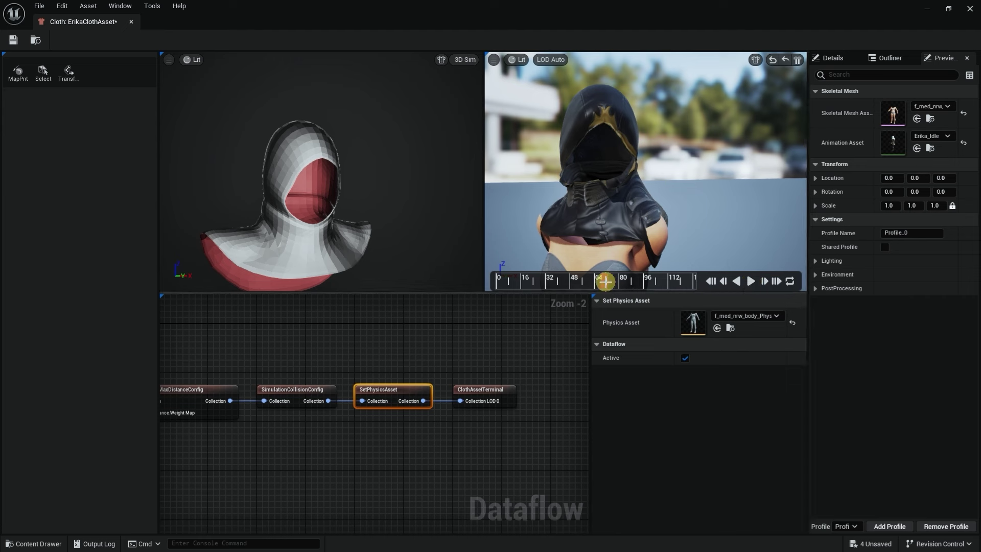
drag(606, 281, 475, 273)
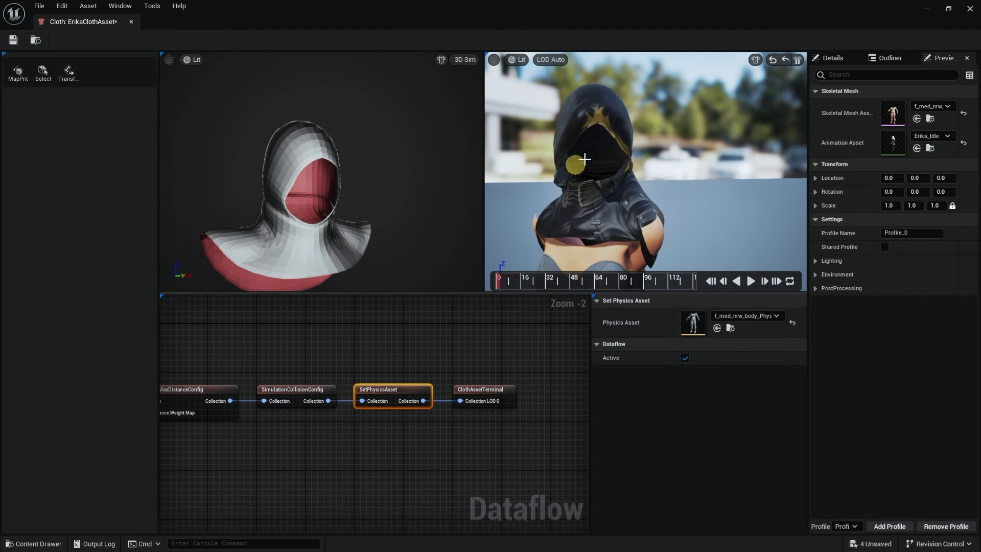
drag(688, 206, 700, 160)
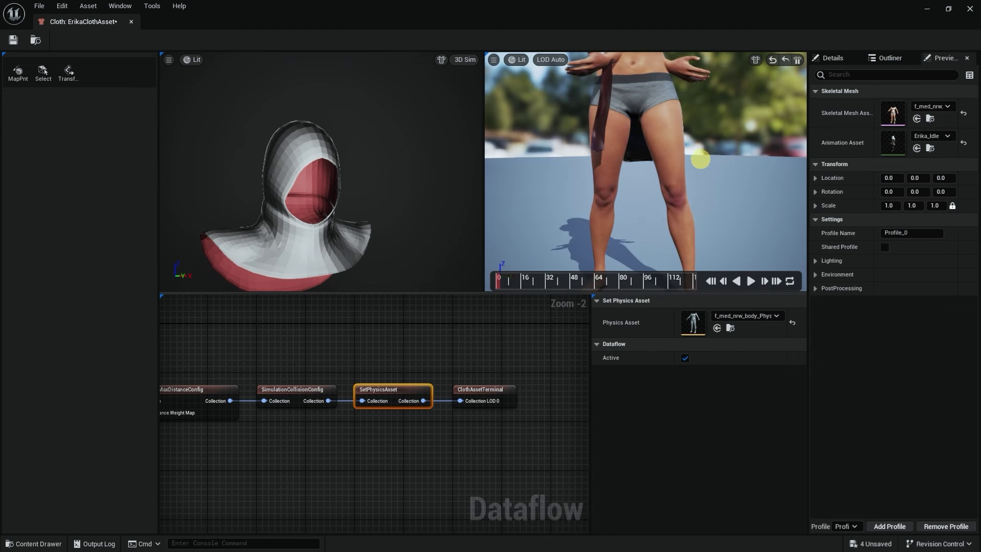
click(750, 281)
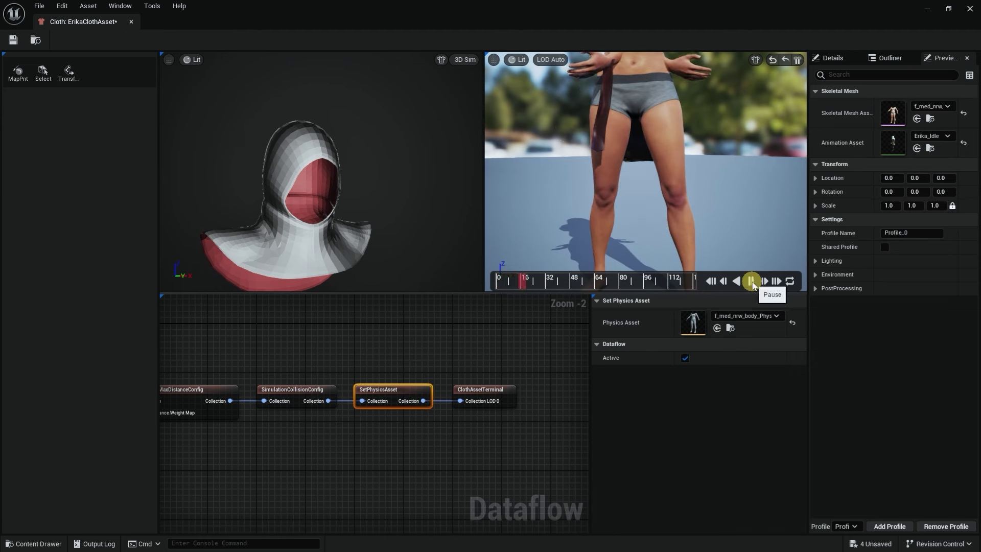
mouse_move(697, 182)
mouse_down()
mouse_move(858, 191)
mouse_move(728, 201)
mouse_move(688, 156)
mouse_move(695, 180)
mouse_up()
click(749, 280)
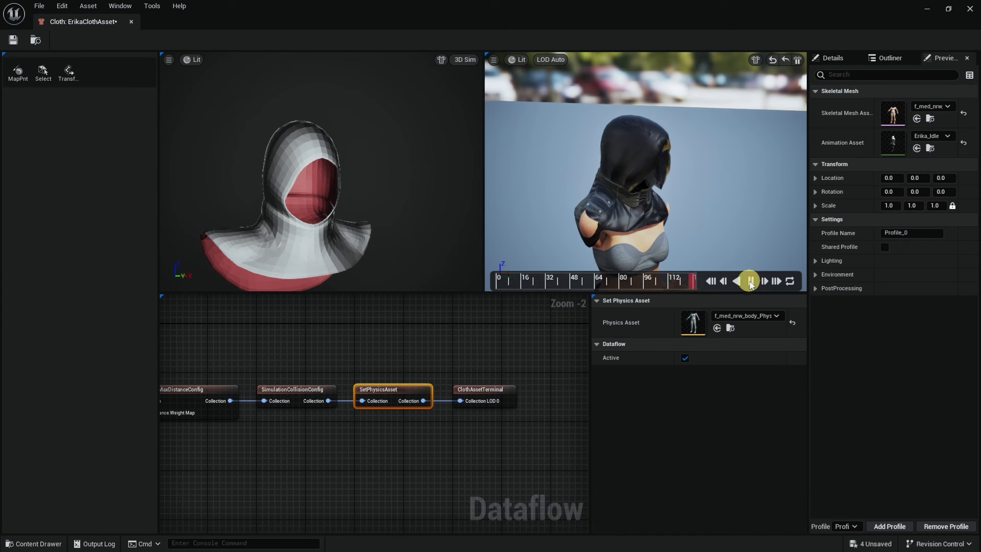
click(719, 282)
- Switch the preview skeletal mesh back to Erika_FBX_2_RIG and pause the preview animation
click(928, 107)
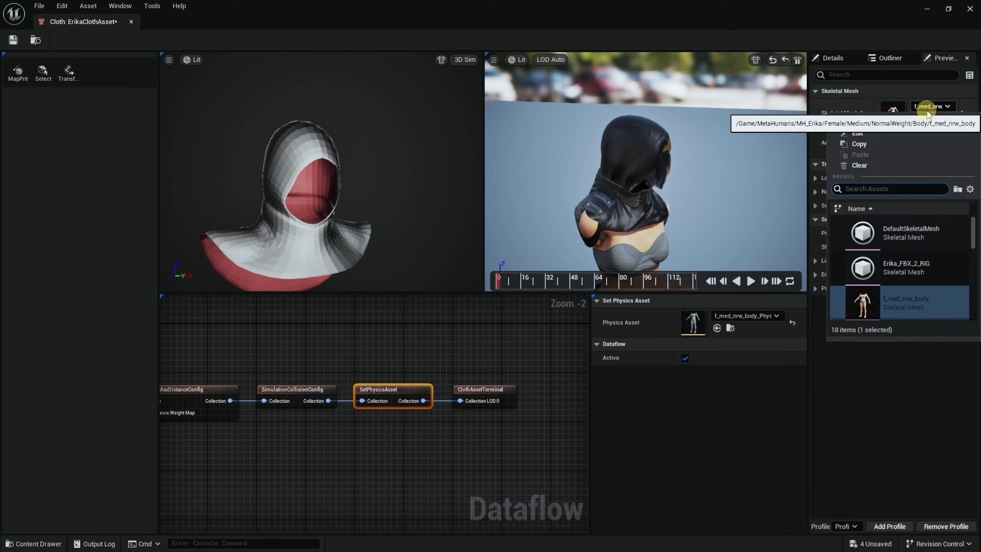
scroll(926, 233, down, 2)
scroll(927, 227, up, 2)
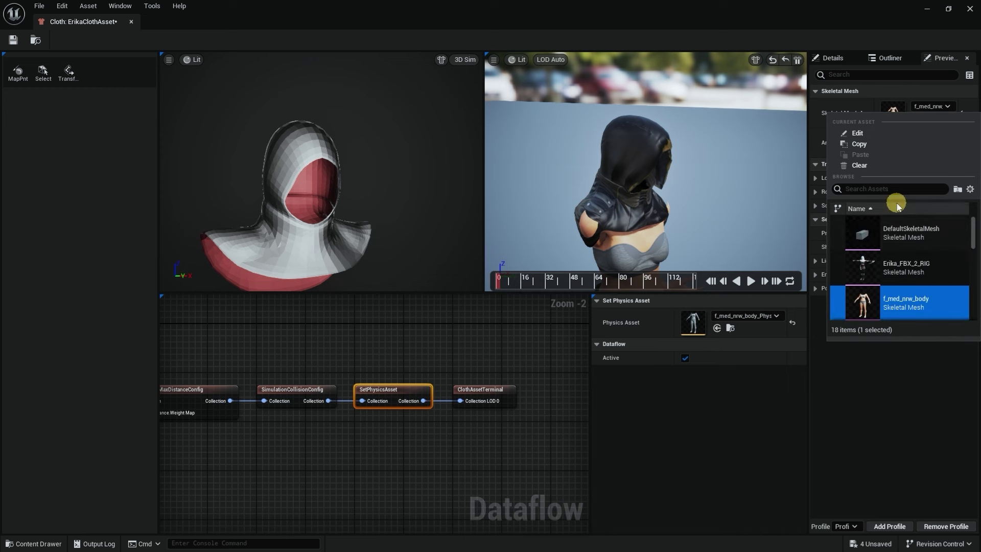
click(888, 190)
text(e)
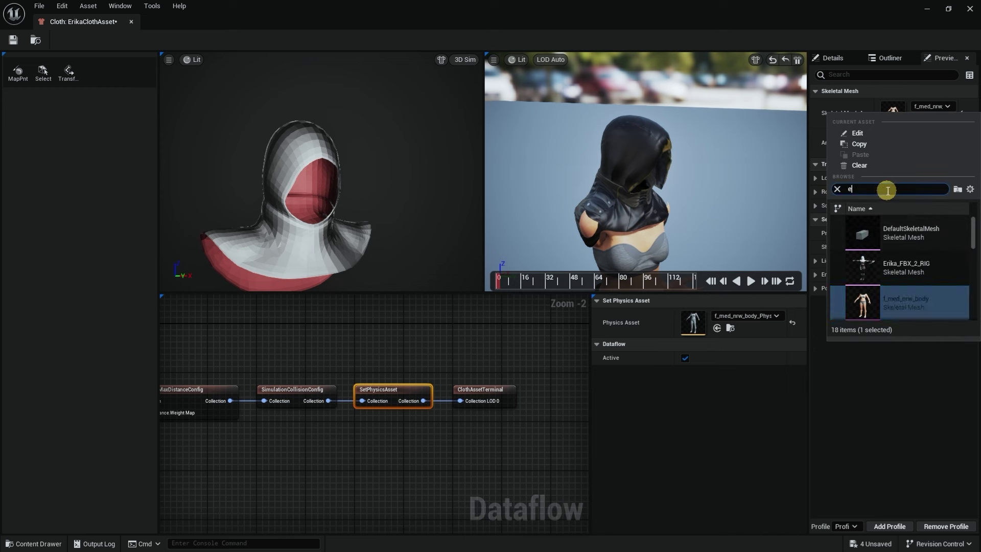
text(ri)
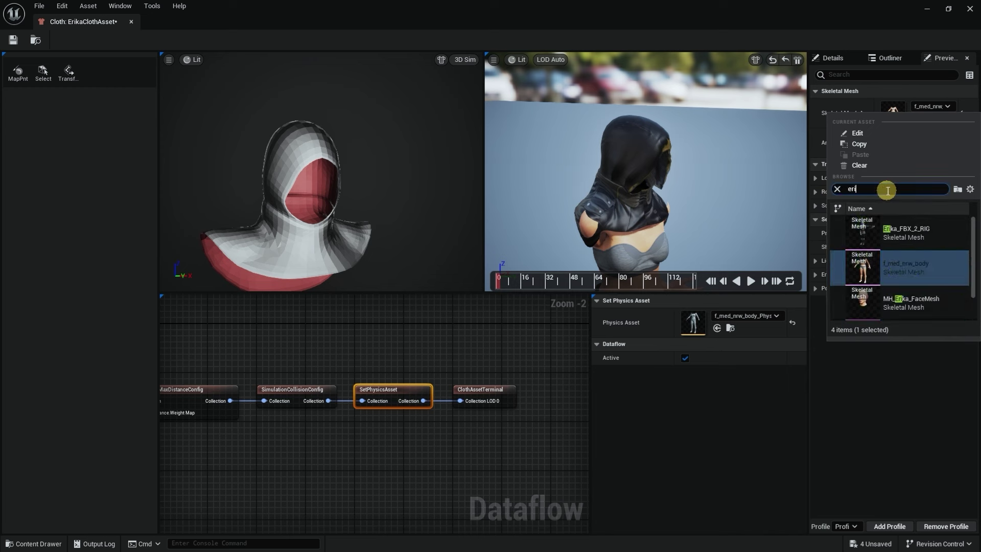
scroll(923, 245, down, 2)
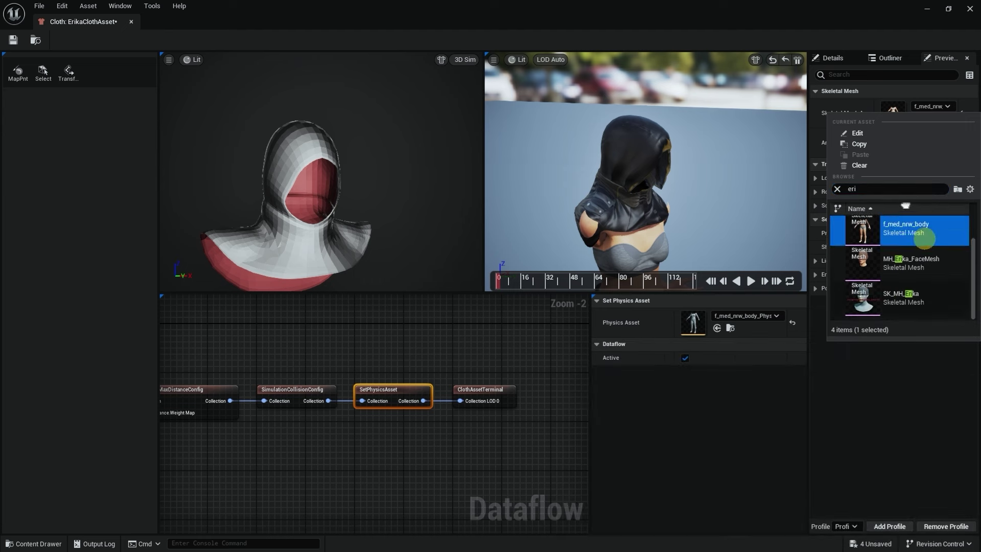
scroll(923, 225, up, 2)
click(919, 231)
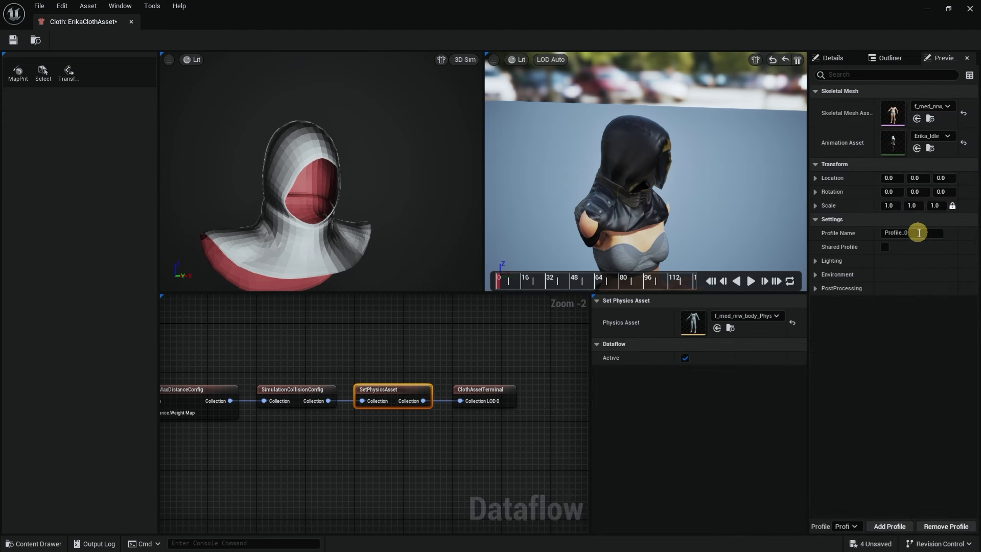
drag(692, 138, 695, 230)
click(748, 280)
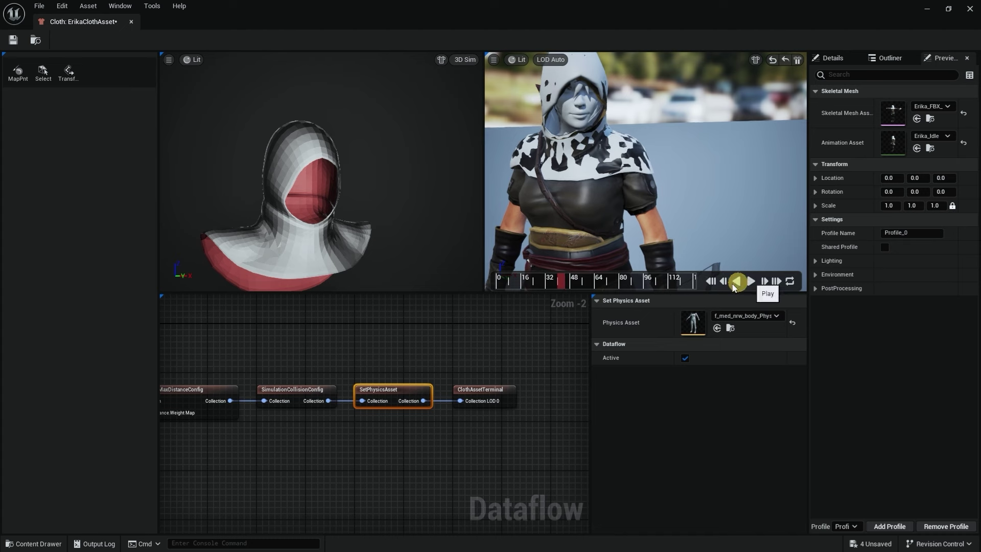
- Save ErikaClothAsset, then select a node in the Dataflow graph
right_drag(339, 462, 531, 465)
scroll(437, 456, down, 2)
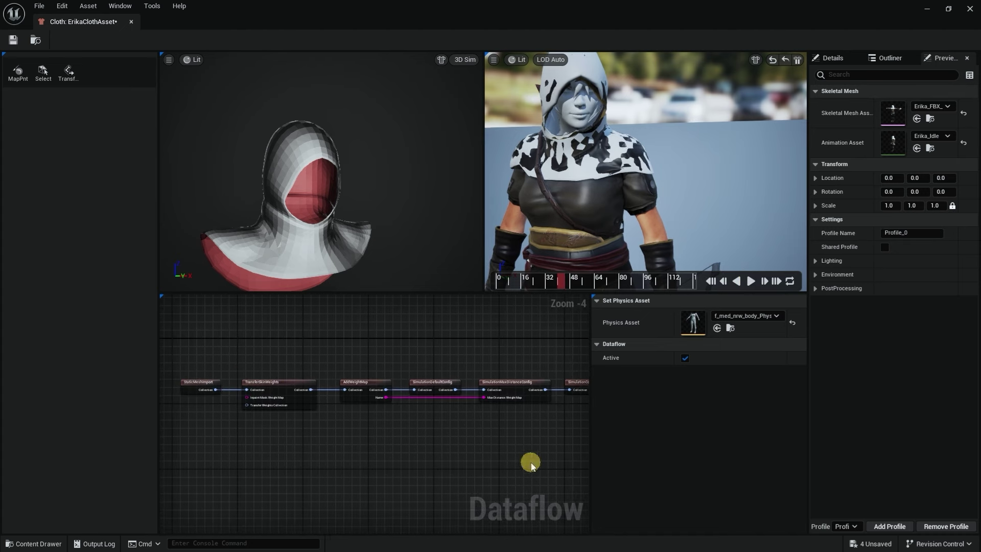
click(13, 41)
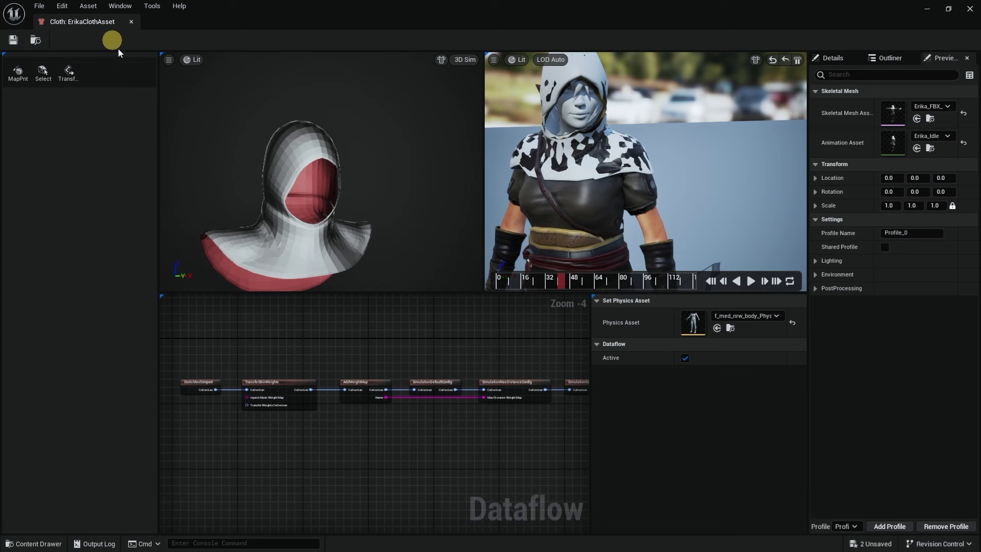
right_drag(357, 477, 433, 457)
scroll(378, 429, up, 3)
click(202, 366)
- Step through TransferSkinWeights and AddWeightMap to reach SimulationDefaultConfig's settings
right_drag(221, 410, 243, 428)
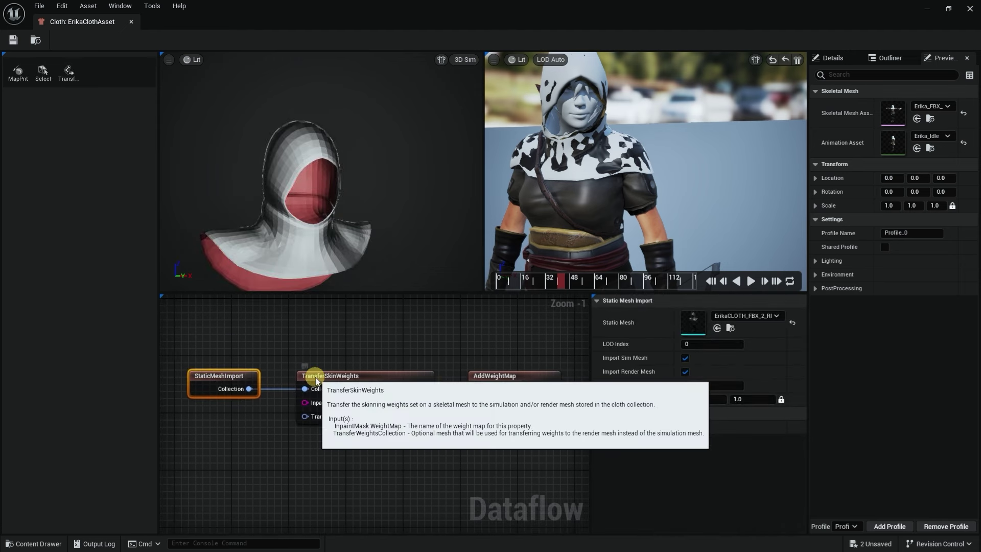
click(314, 379)
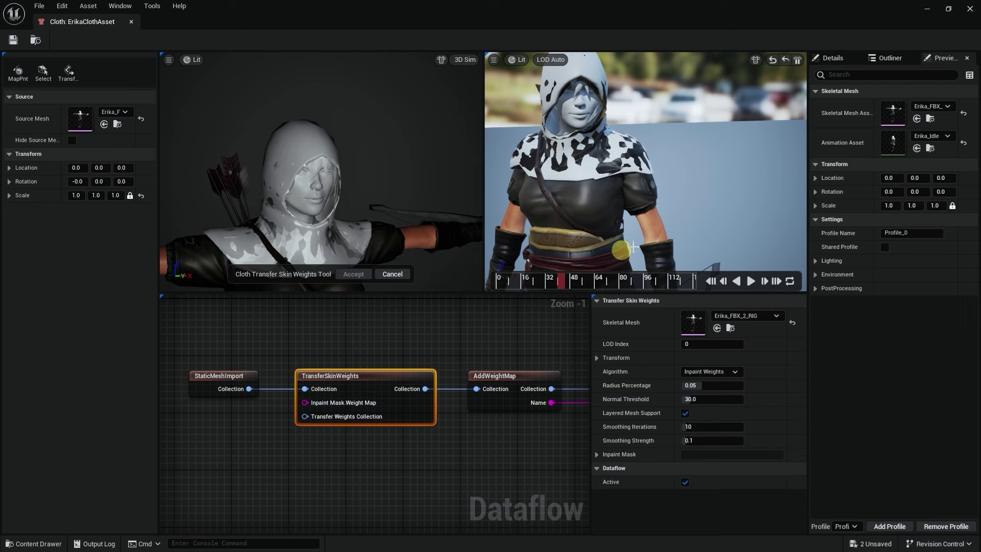
right_drag(438, 339, 317, 336)
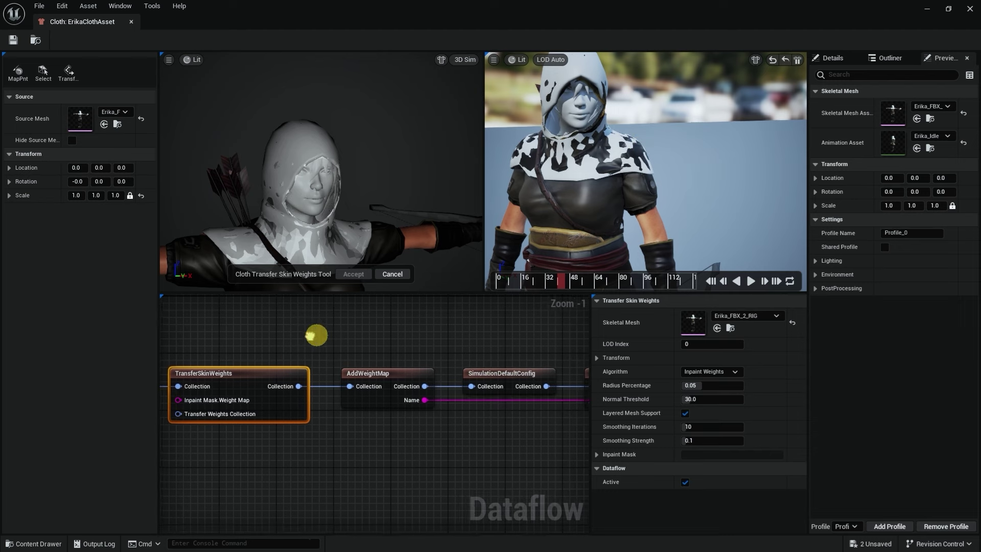
click(375, 381)
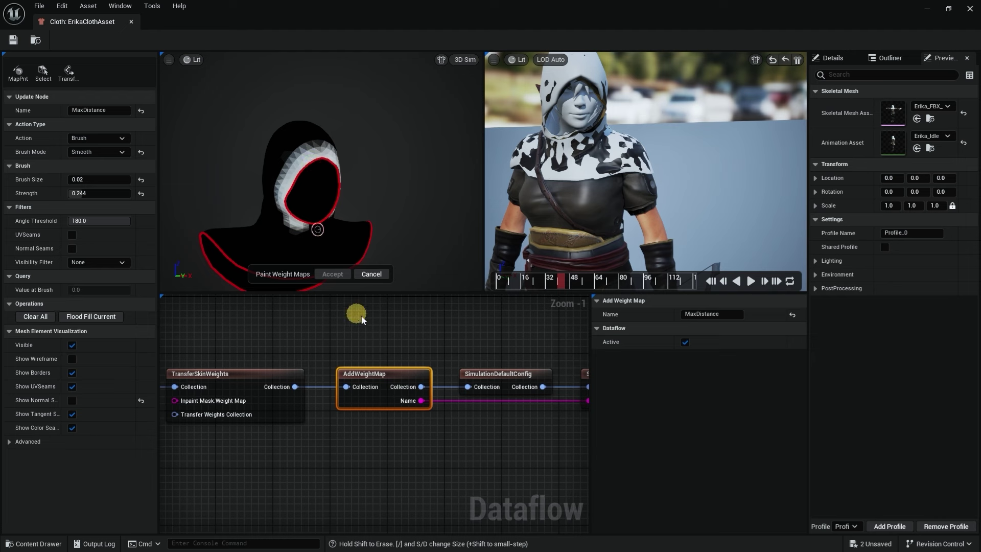
right_drag(407, 345, 324, 337)
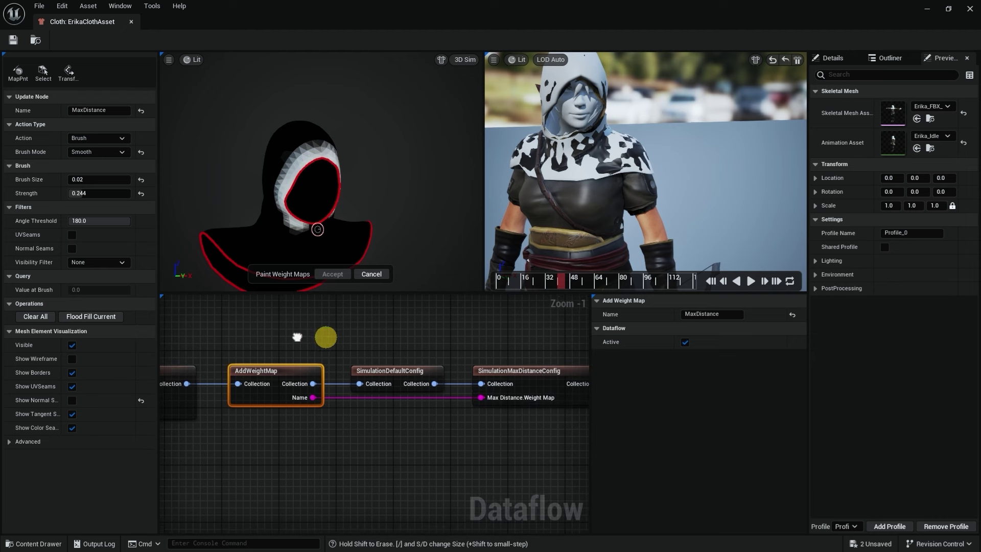
click(394, 372)
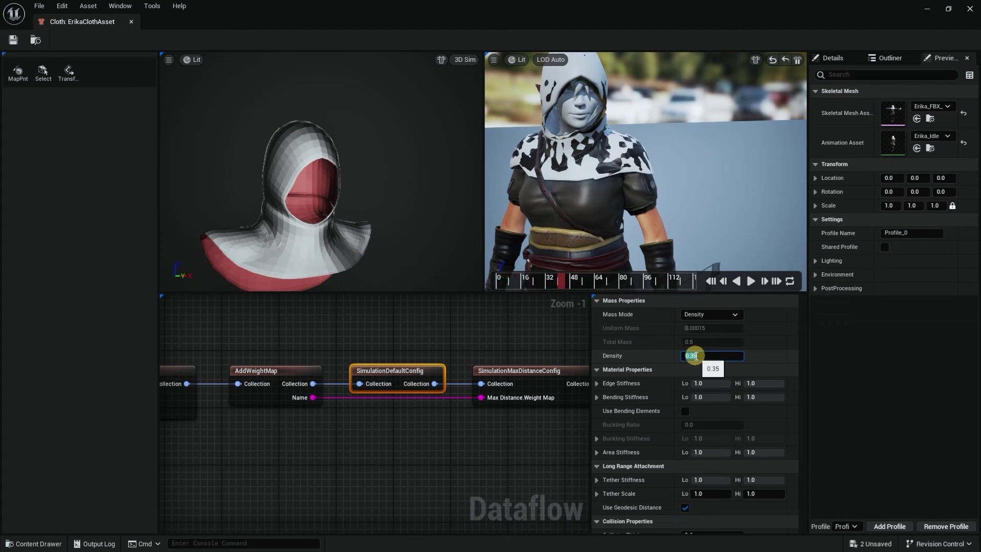
- Set the cloth Density to 0.5, then to 20
key(Return)
scroll(633, 129, up, 8)
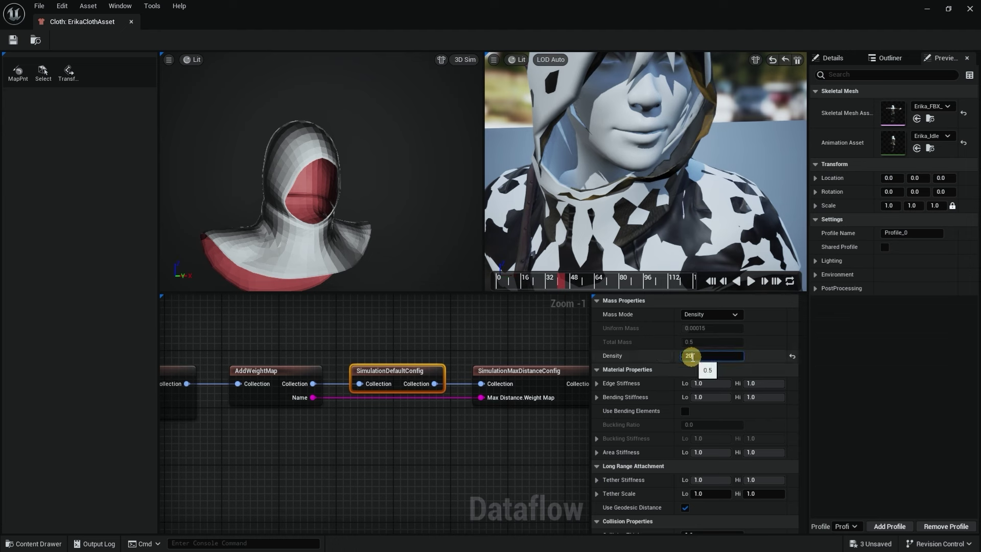
click(692, 357)
text(20)
key(Return)
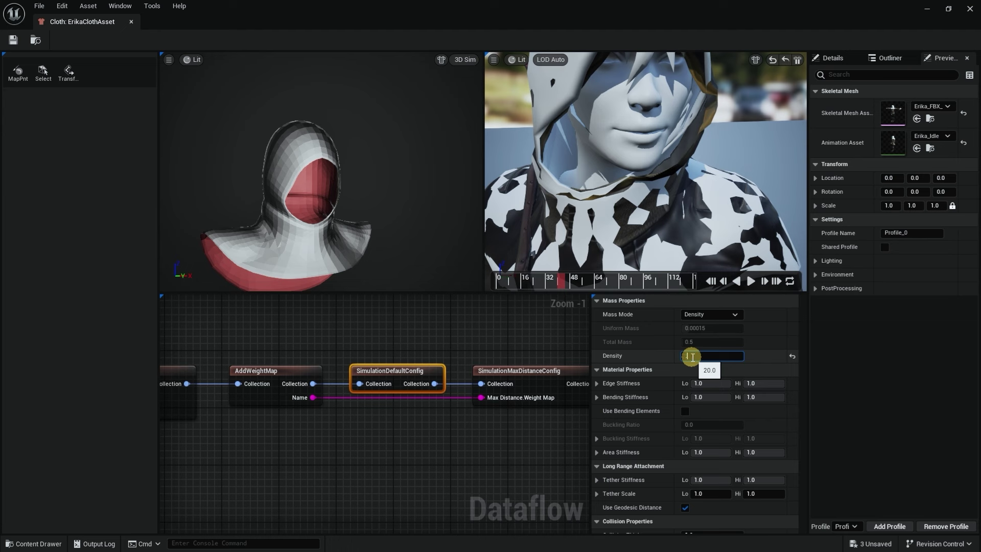
- Try Density values 0.35 and 0.2, then review the remaining config properties
text(.35)
key(Return)
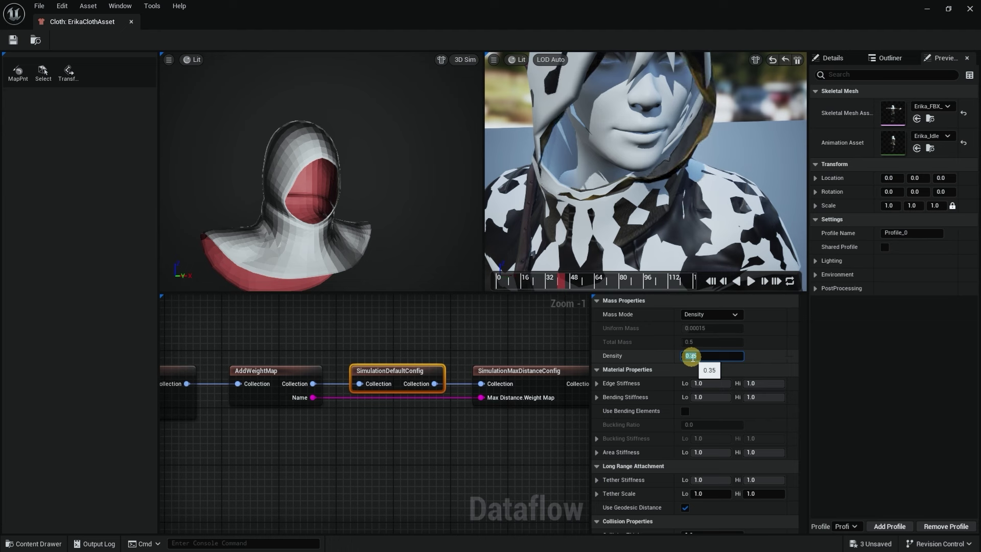
text(.2)
key(Return)
key(Return)
key(Return)
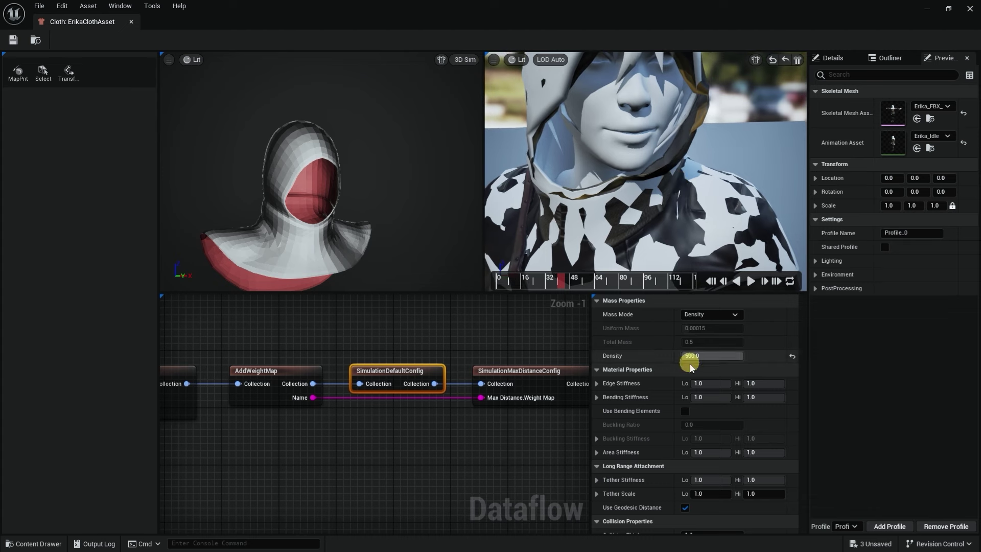
scroll(715, 357, down, 5)
scroll(741, 409, down, 5)
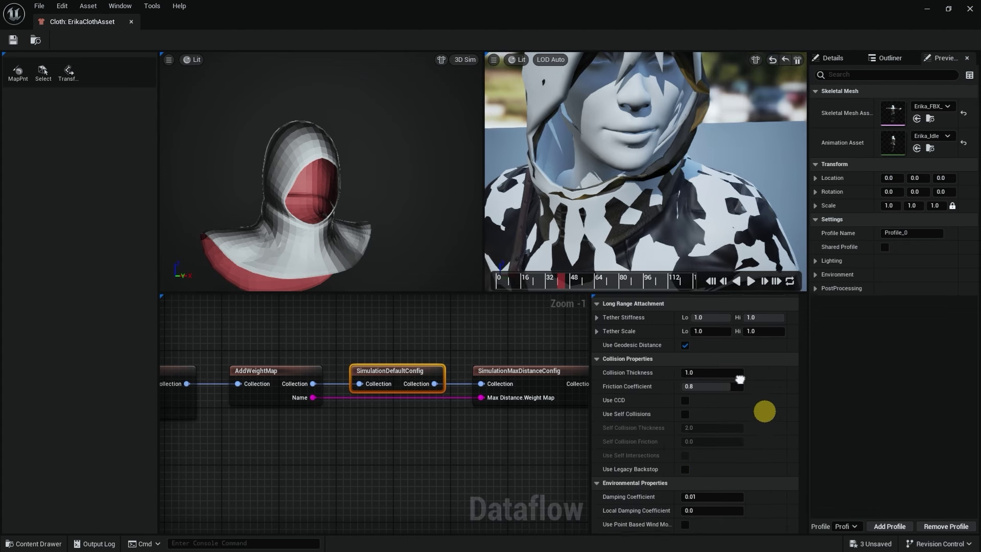
scroll(763, 409, down, 3)
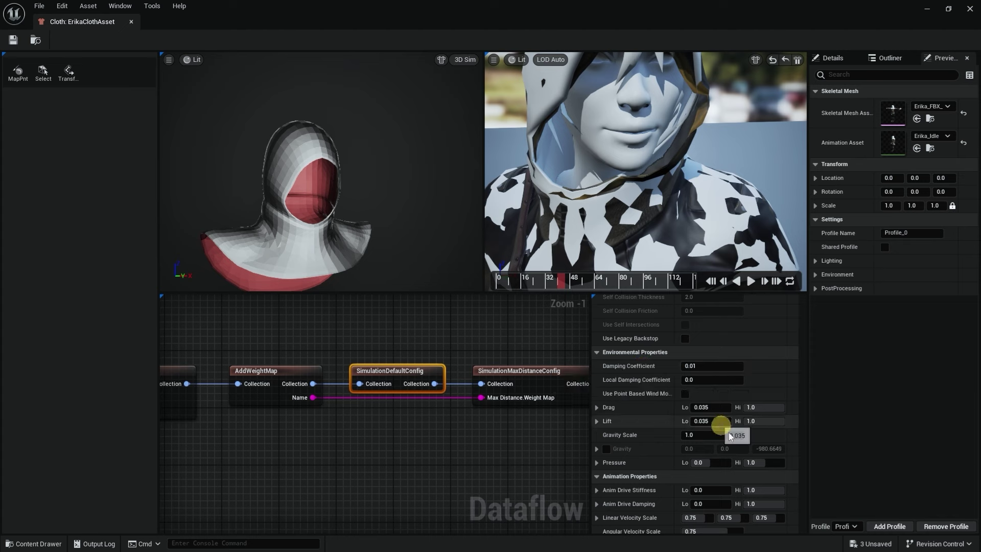
scroll(664, 404, down, 3)
scroll(664, 358, down, 2)
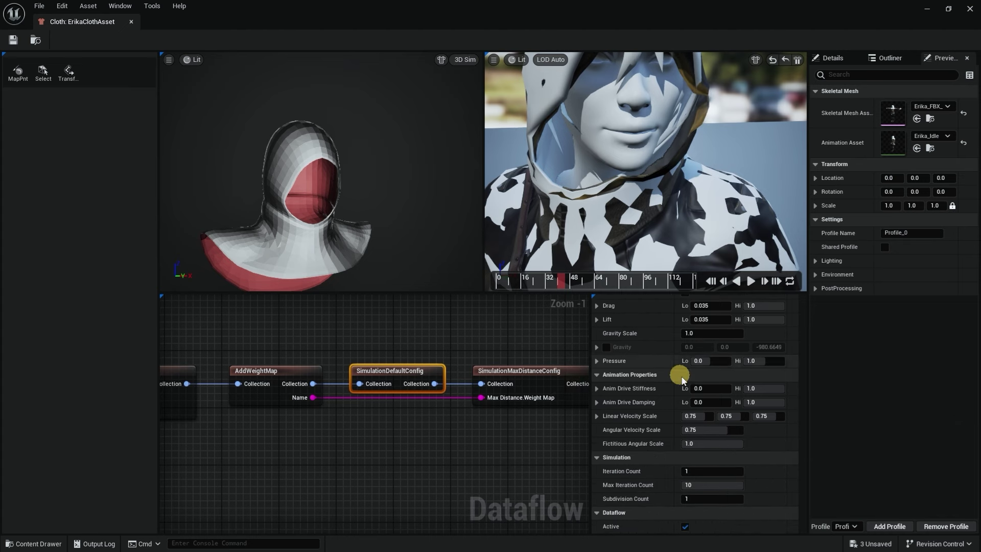
scroll(715, 419, up, 18)
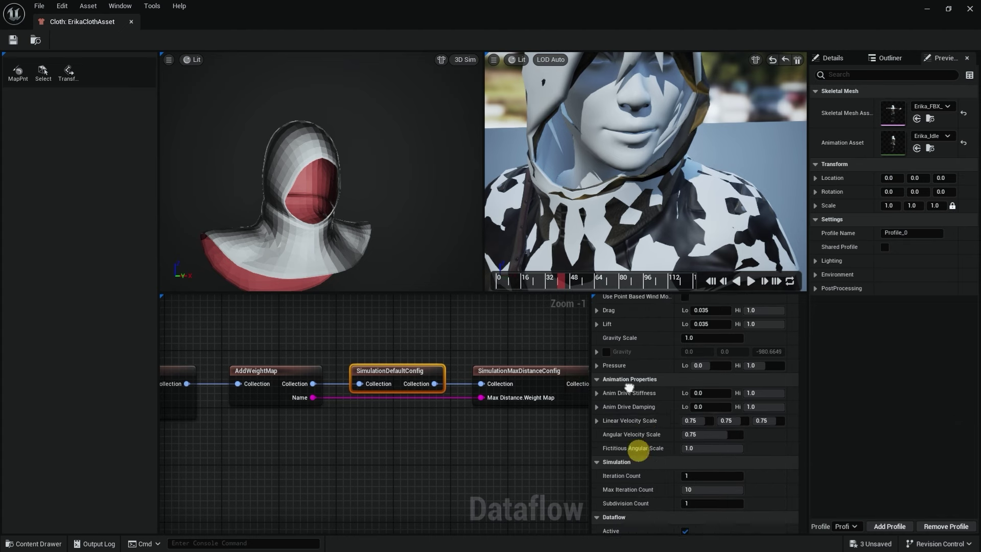
- Review SimulationMaxDistanceConfig and the MaxDistance weight map in AddWeightMap
click(518, 370)
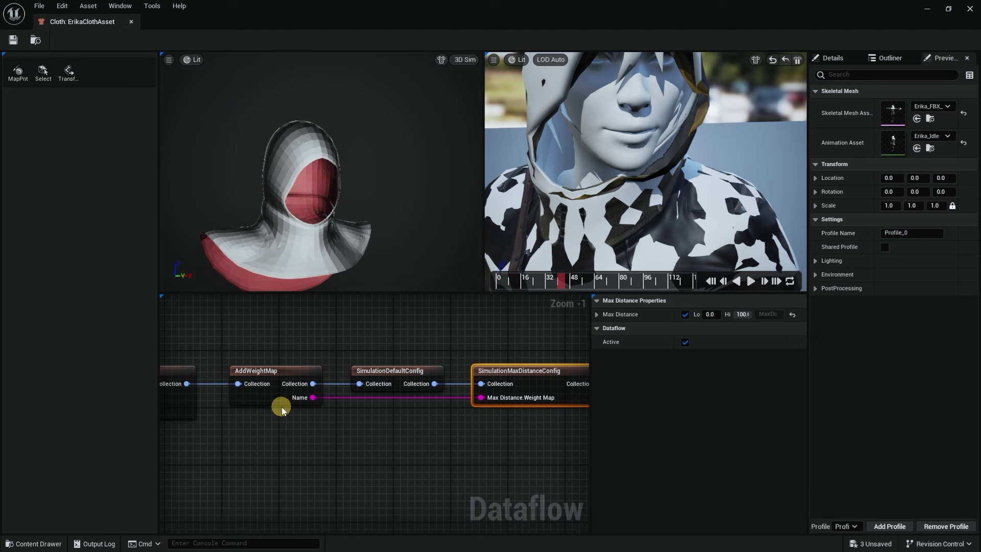
click(268, 374)
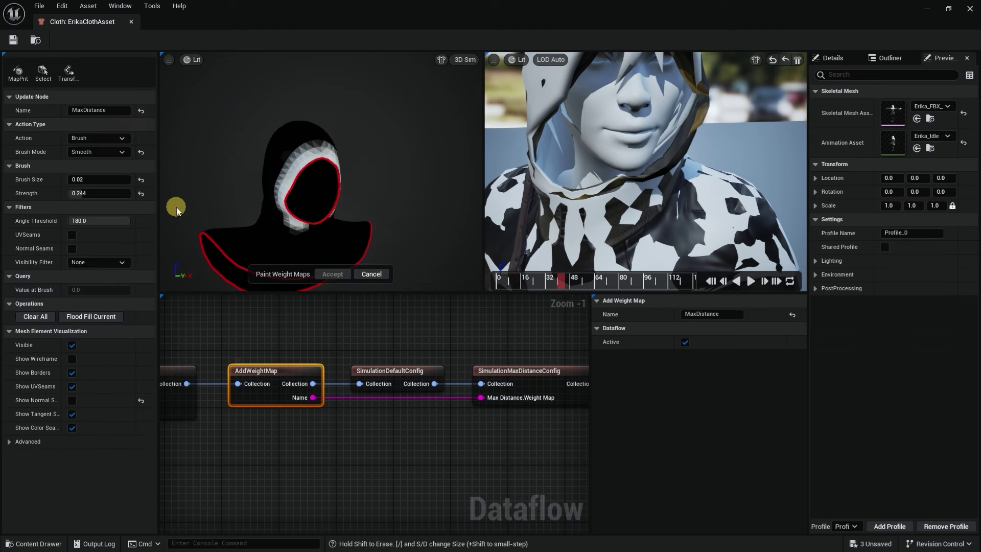
click(98, 112)
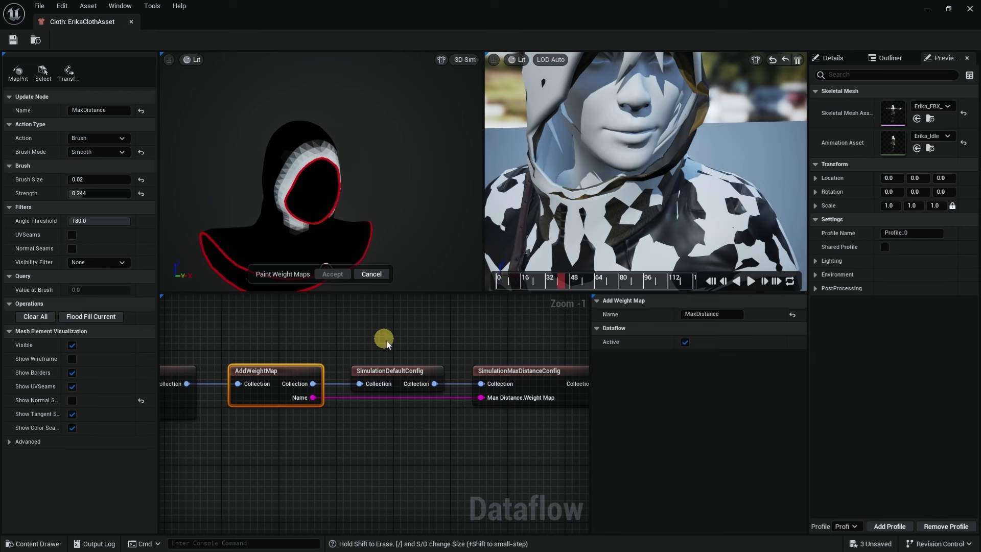
click(527, 381)
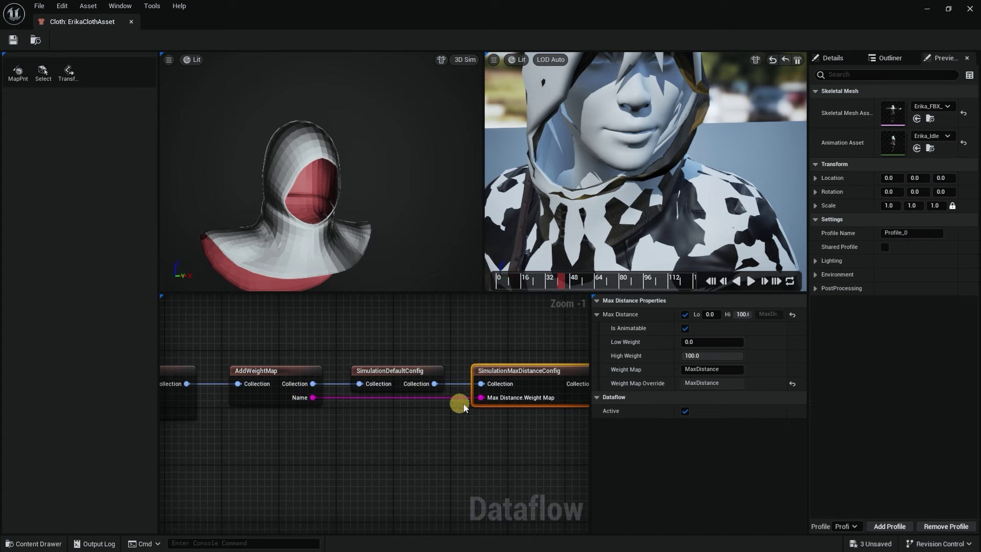
- Inspect SimulationCollisionConfig, then select the SetPhysicsAsset node to view its physics asset
right_drag(468, 431, 222, 442)
click(425, 403)
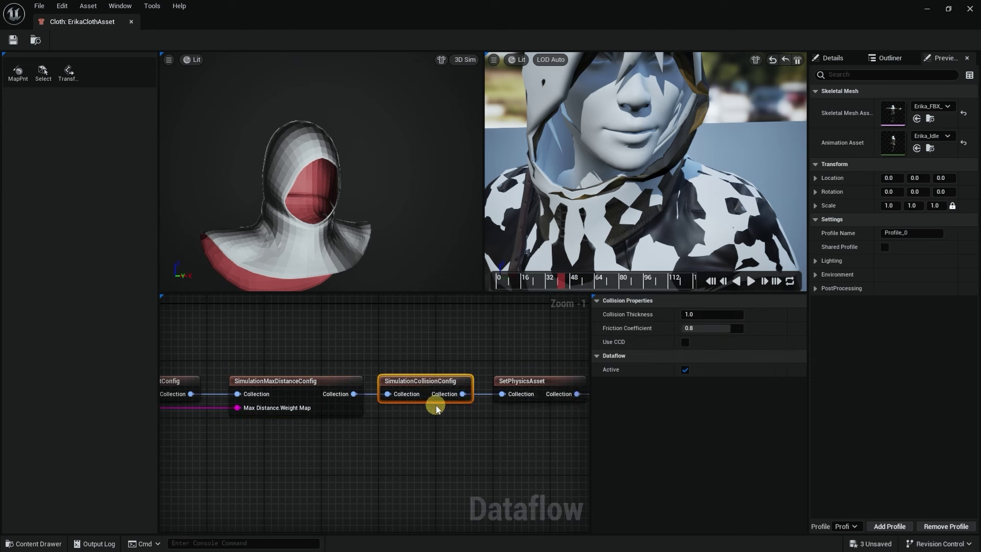
right_drag(436, 409, 394, 414)
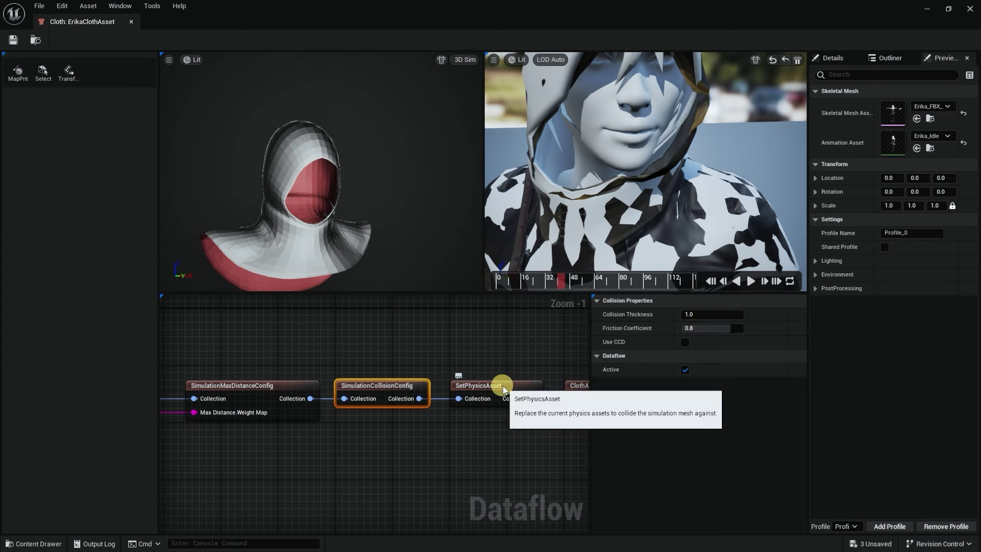
click(498, 404)
right_drag(498, 405, 346, 453)
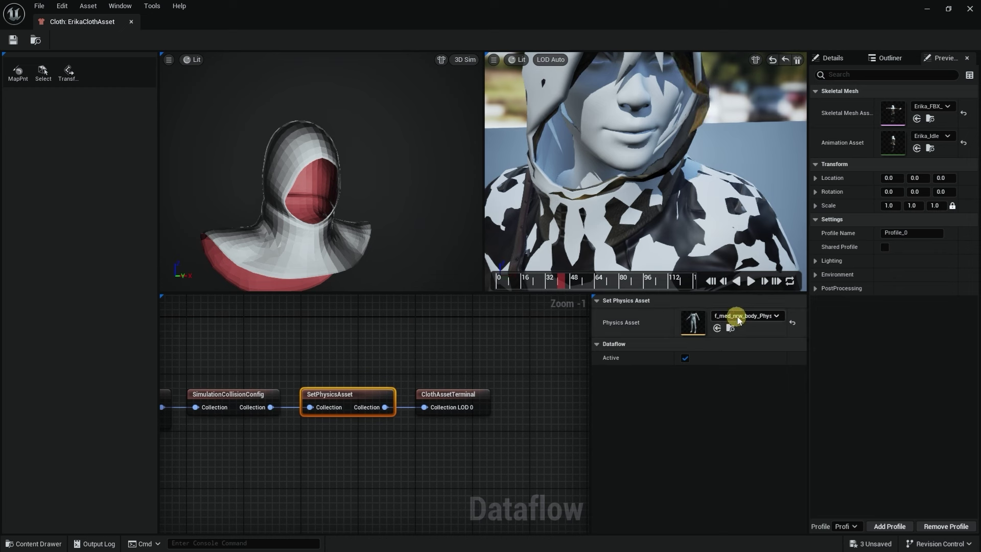
- Set the SetPhysicsAsset node's Physics Asset to Erika_FBX_2_RIG_PhysicsAsset
click(739, 317)
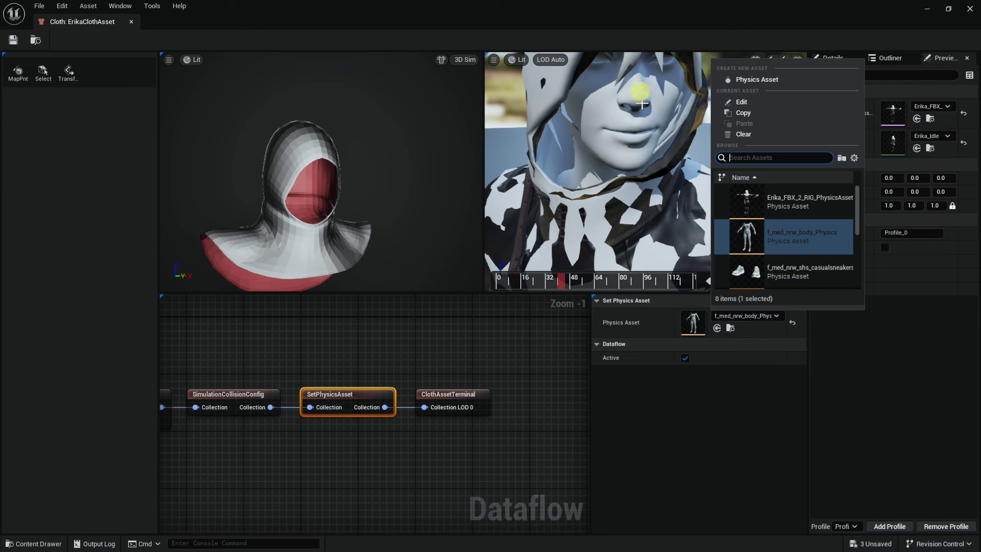
click(701, 455)
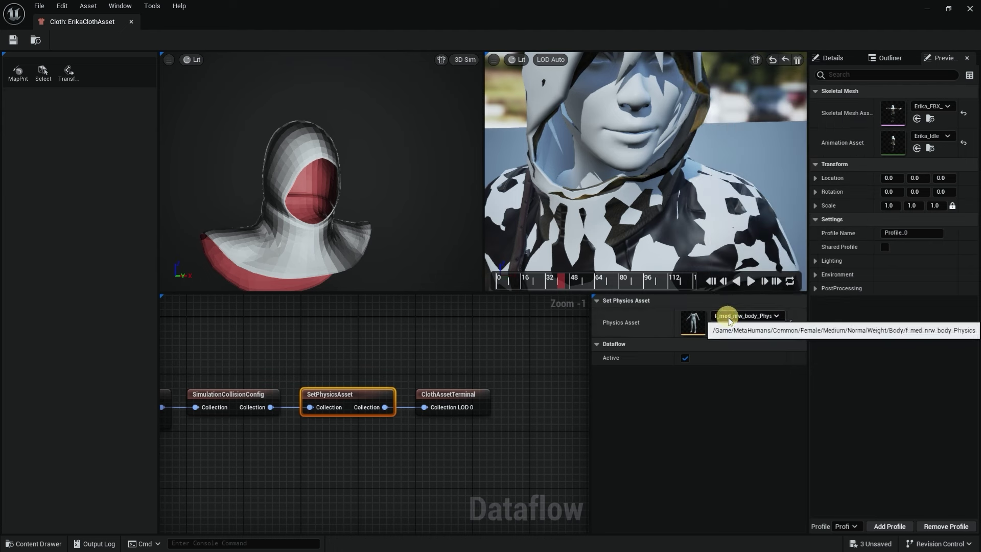
click(729, 316)
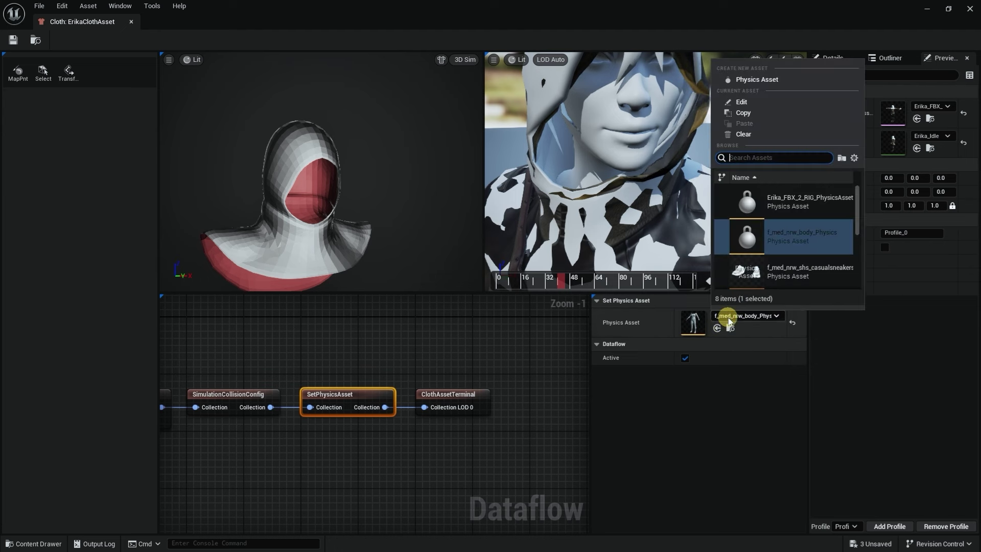
click(784, 207)
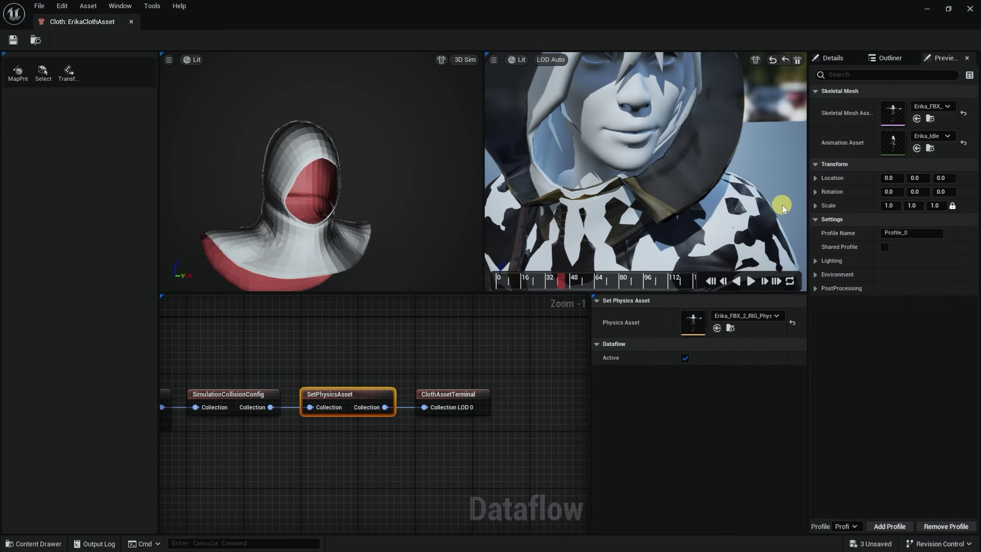
scroll(754, 179, down, 5)
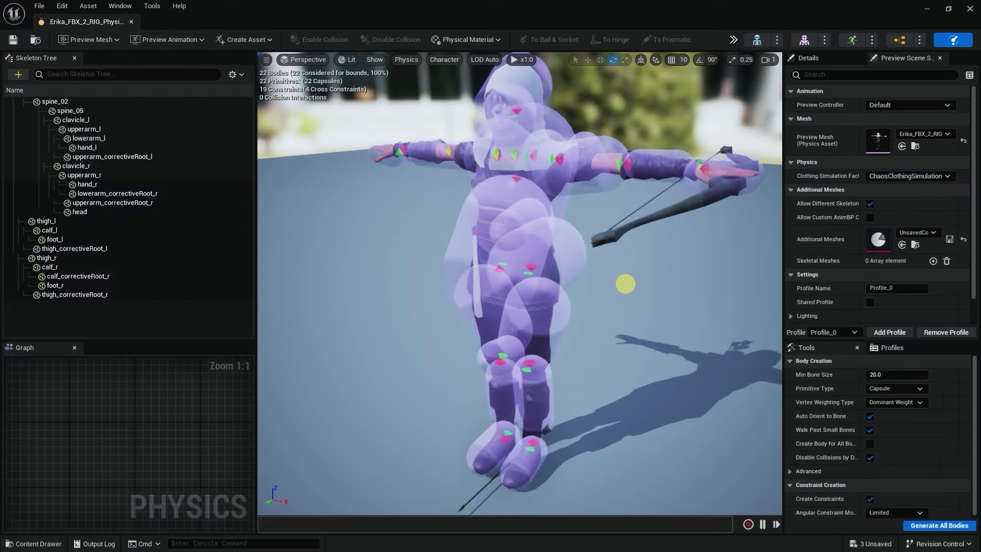
- Select the head physics body and slide it sideways to the right
drag(572, 259, 572, 111)
click(573, 105)
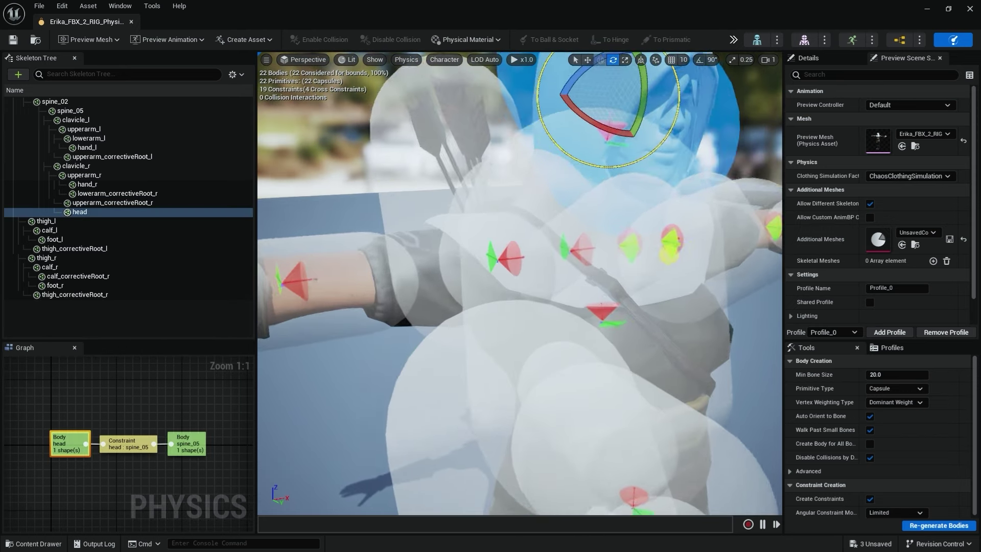
drag(639, 266, 275, 256)
key(r)
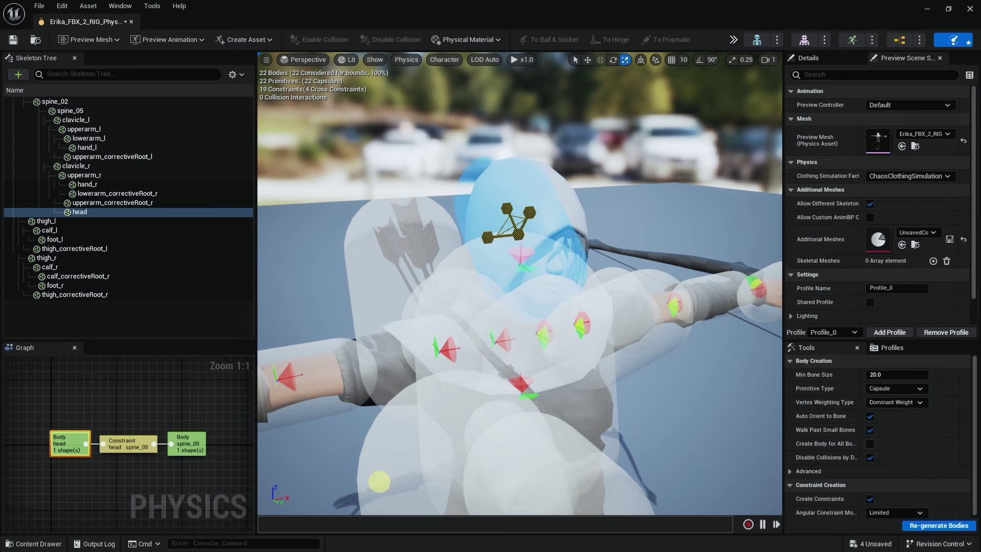
alt+drag(607, 135, 537, 148)
key(w)
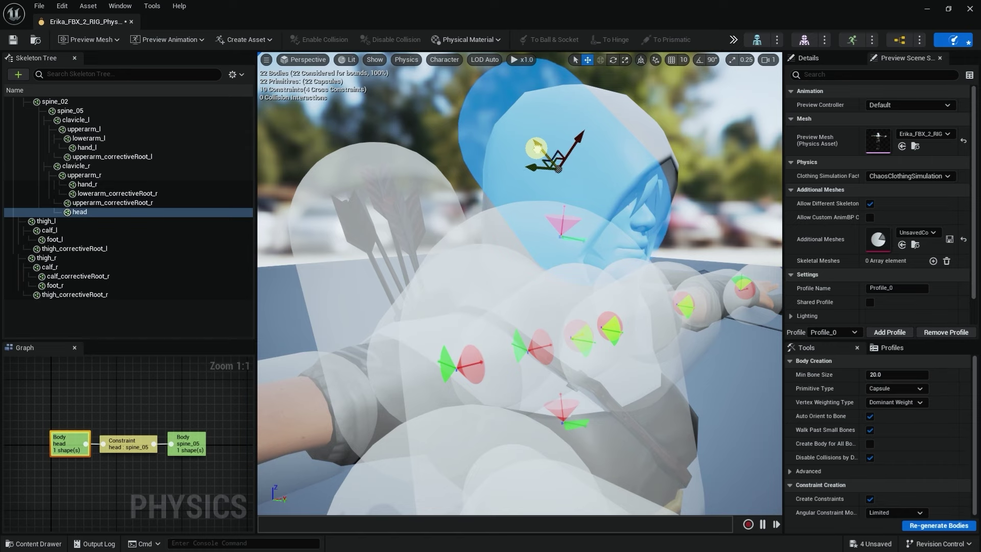
alt+drag(605, 285, 514, 203)
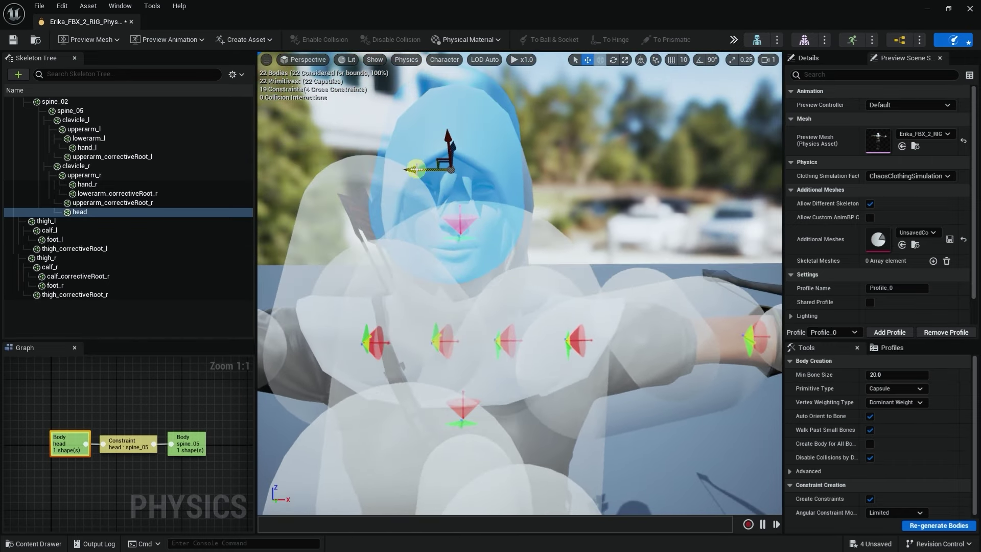
drag(415, 169, 430, 170)
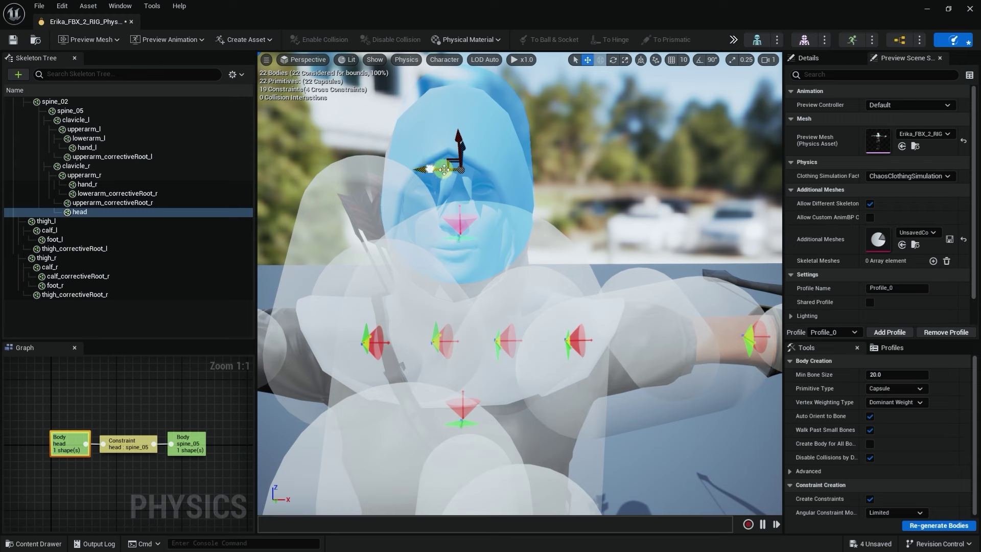
- Resize the head collision body, shrinking then enlarging it to fit the hooded head
key(r)
alt+drag(519, 177, 493, 169)
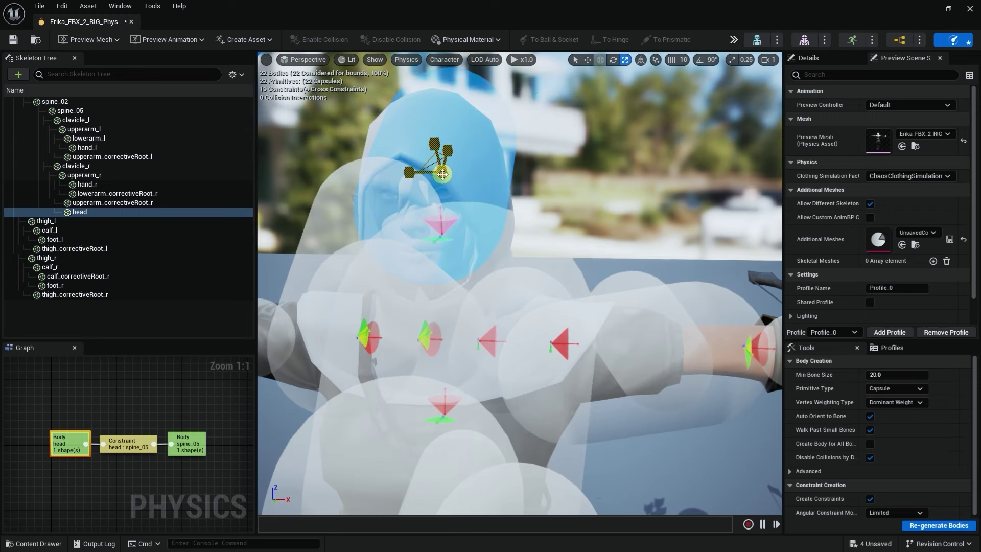
drag(420, 187, 376, 204)
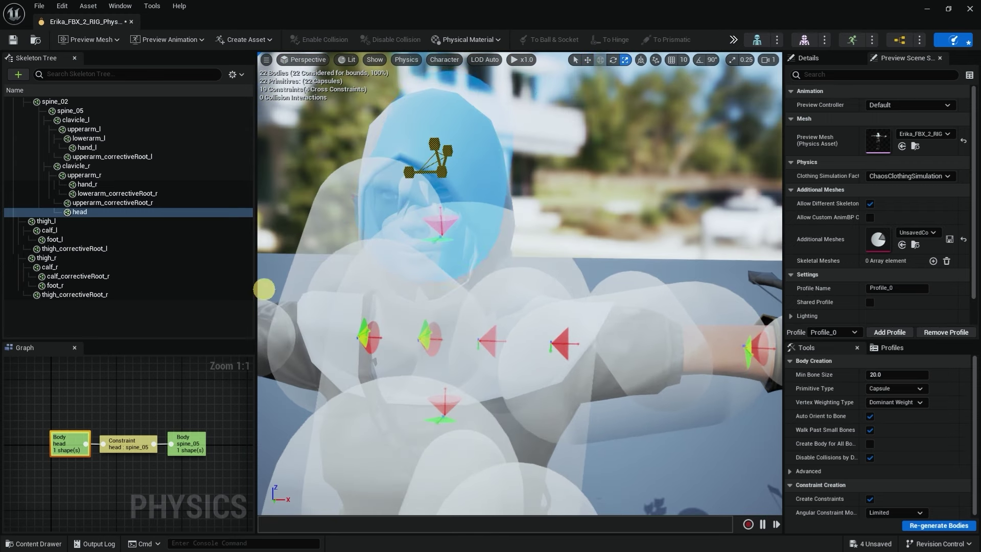
alt+drag(519, 253, 547, 159)
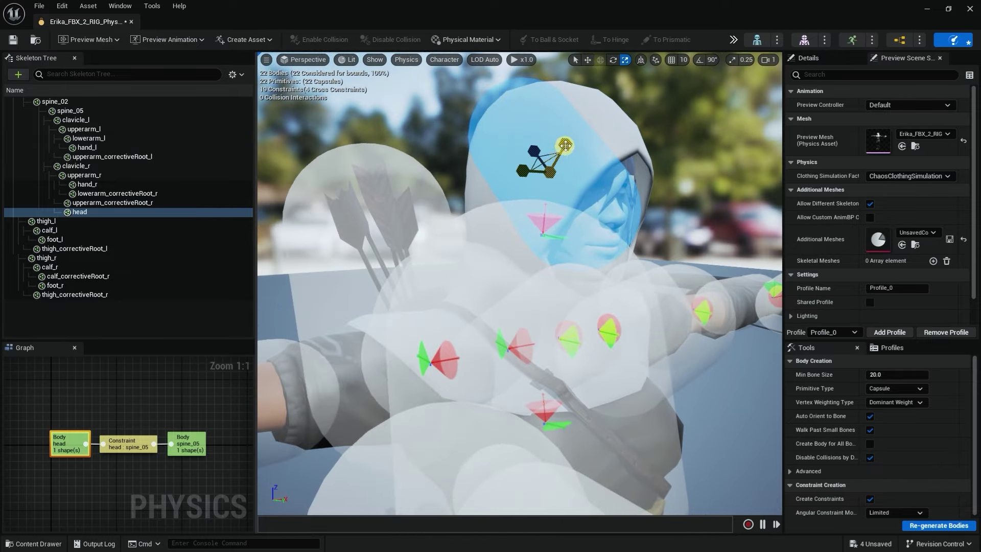
drag(573, 131, 594, 99)
mouse_move(621, 300)
alt+mouse_down()
mouse_move(565, 275)
mouse_move(611, 291)
alt+mouse_up()
alt+right_drag(611, 290, 521, 172)
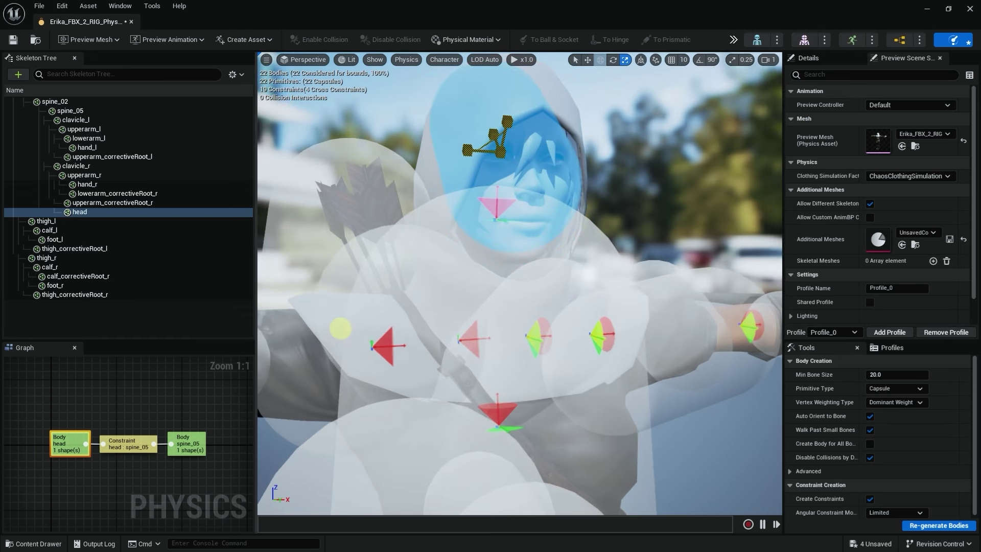
- Rotate the head capsule about 40 degrees so it encloses Erika's face
scroll(621, 147, up, 2)
key(e)
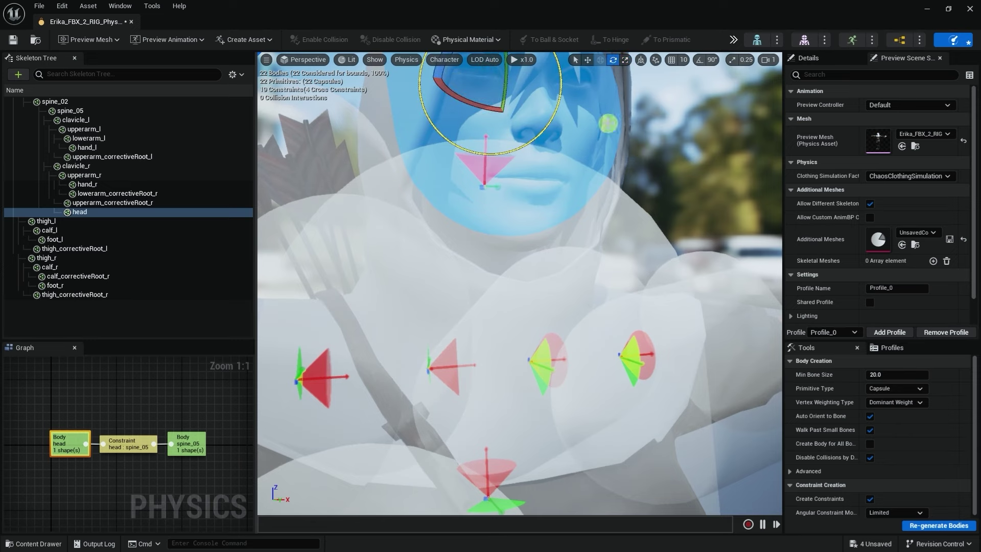
key(f)
drag(558, 204, 569, 283)
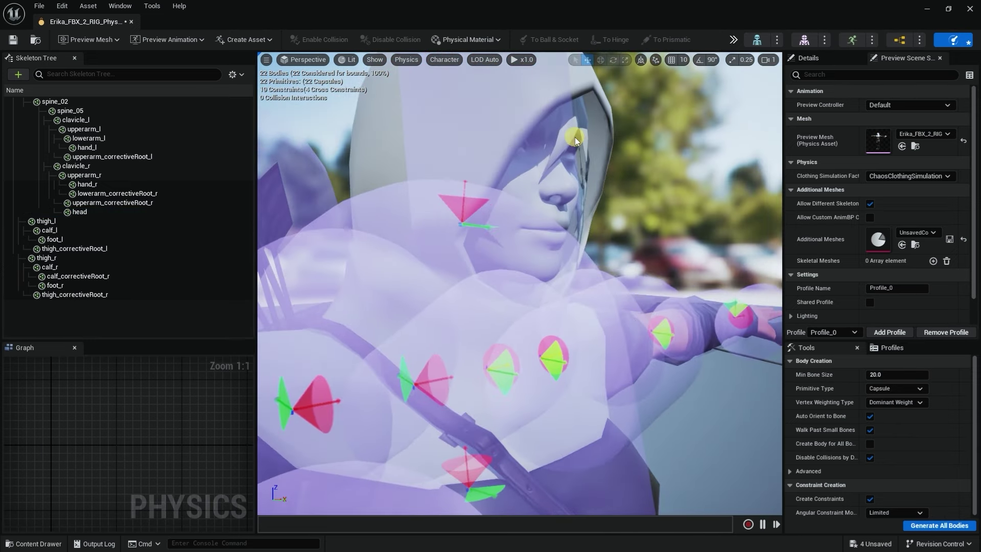
scroll(574, 137, up, 2)
alt+drag(625, 168, 618, 166)
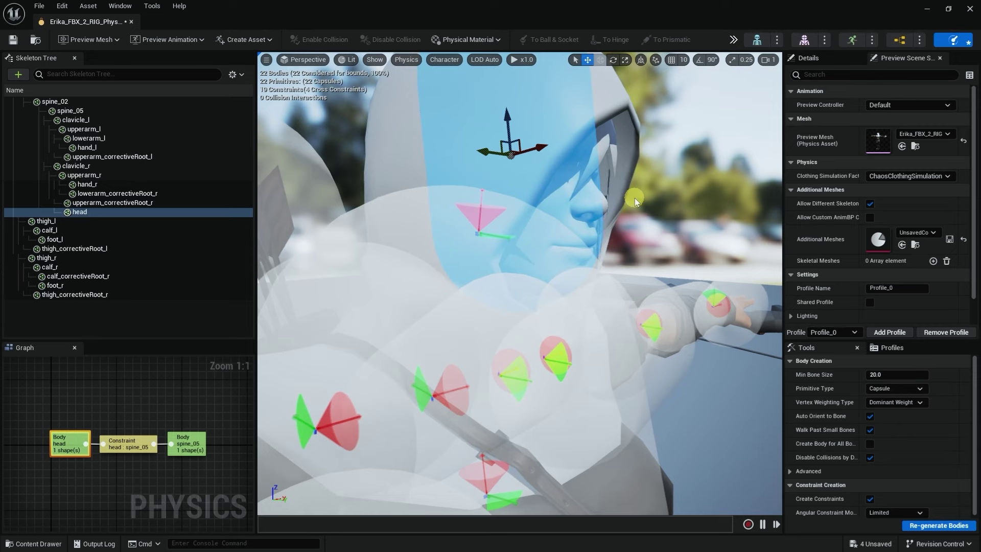
alt+drag(643, 187, 545, 181)
scroll(545, 181, down, 6)
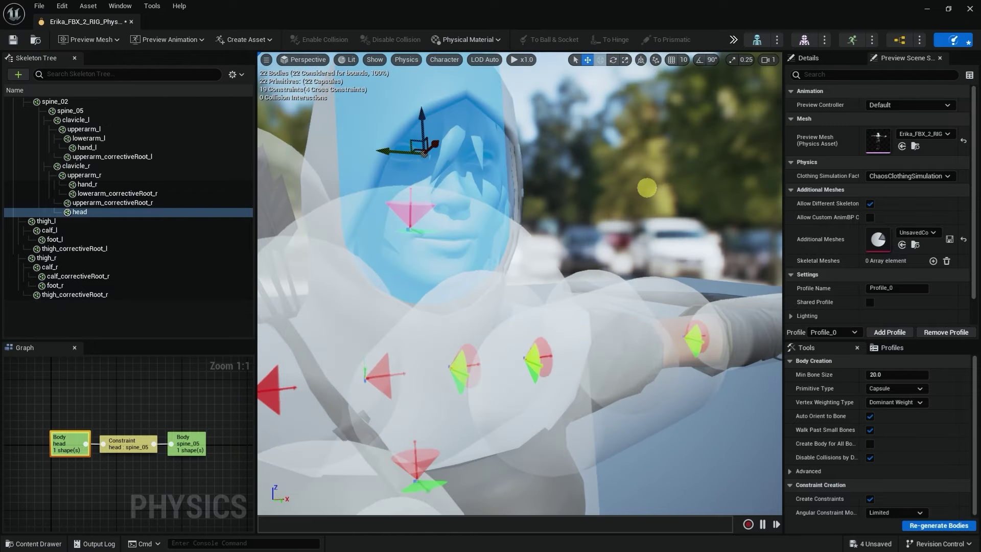
- Move the spine_05 chest body slightly down
click(517, 266)
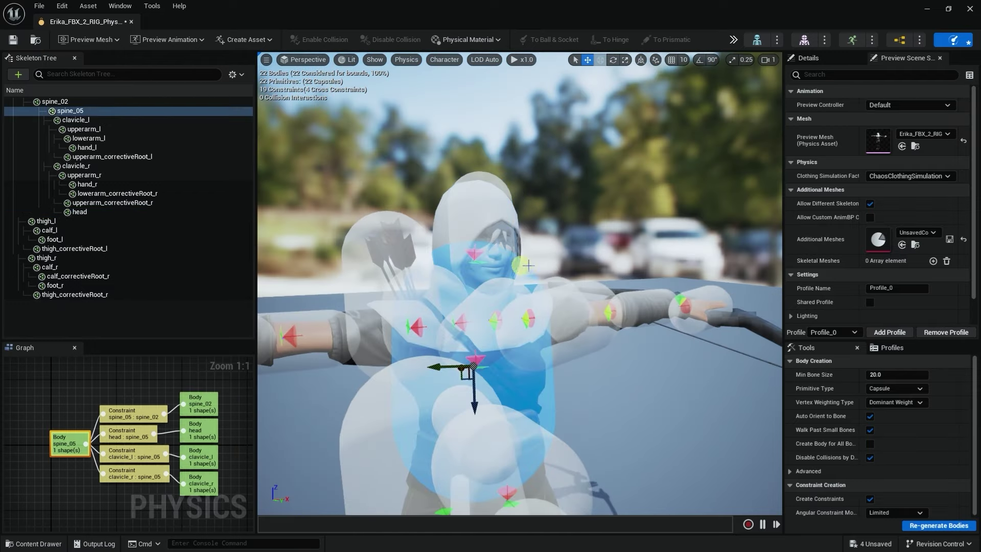
alt+drag(541, 254, 562, 252)
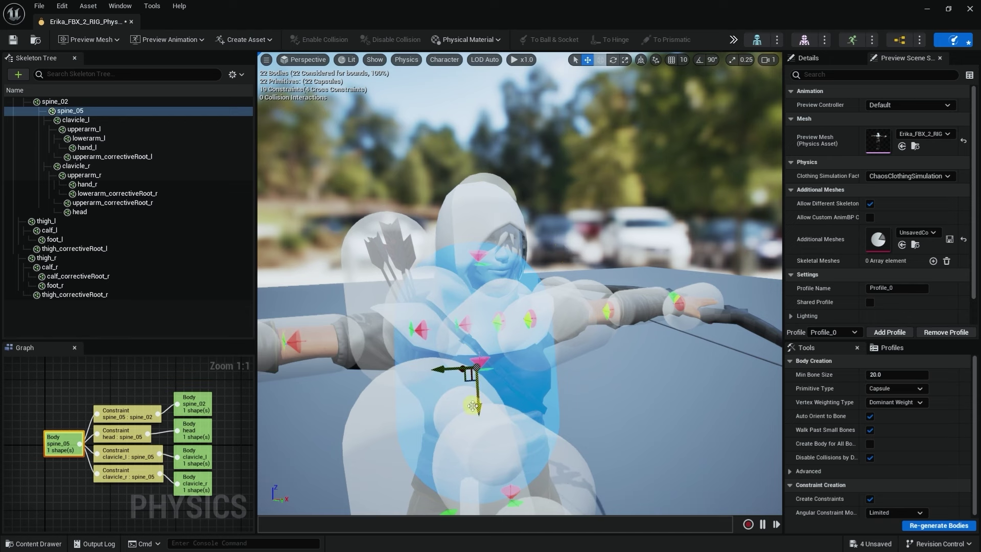
key(r)
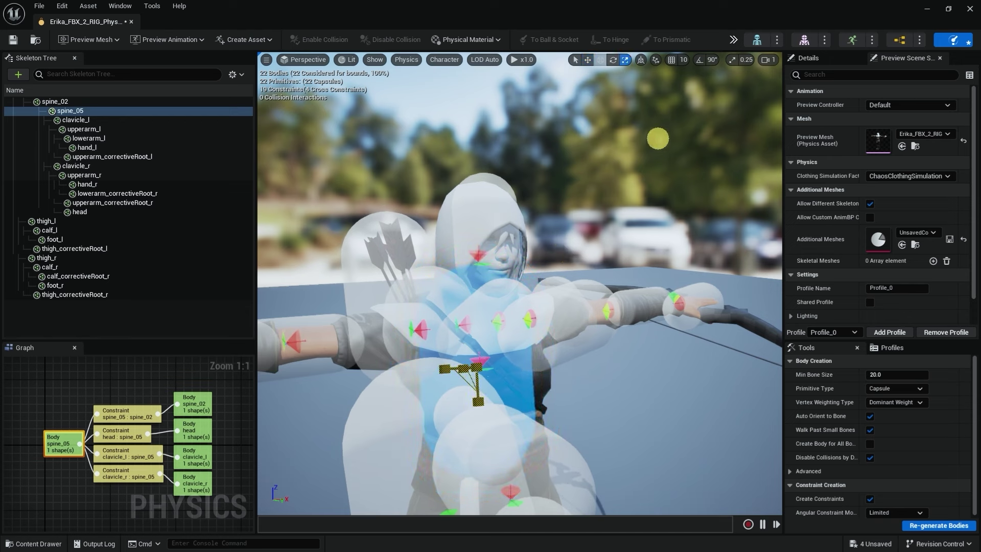
key(w)
drag(479, 405, 478, 411)
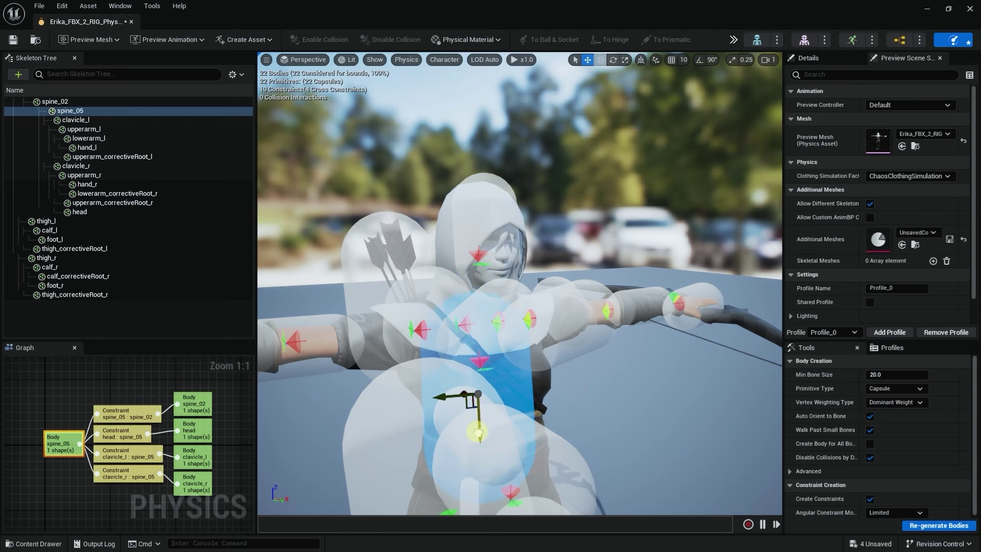
scroll(609, 310, up, 5)
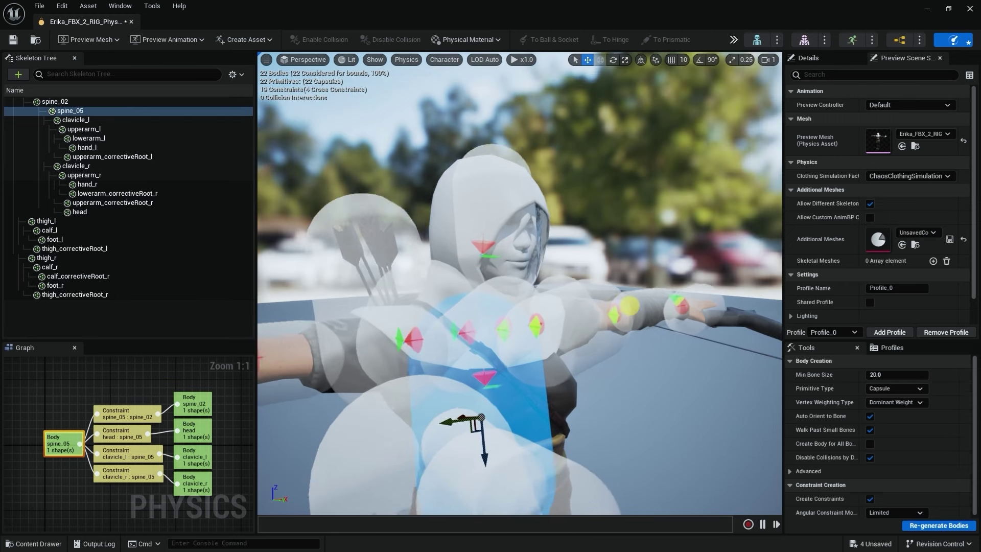
mouse_move(609, 311)
right_down()
mouse_move(521, 270)
mouse_move(647, 345)
right_up()
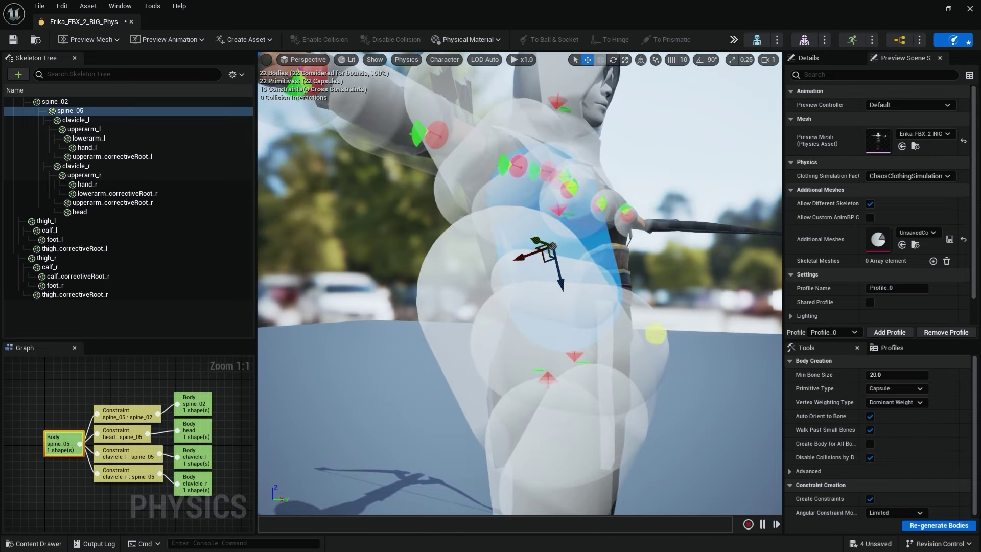
- Shrink the left thigh corrective body and shift it sideways
click(652, 335)
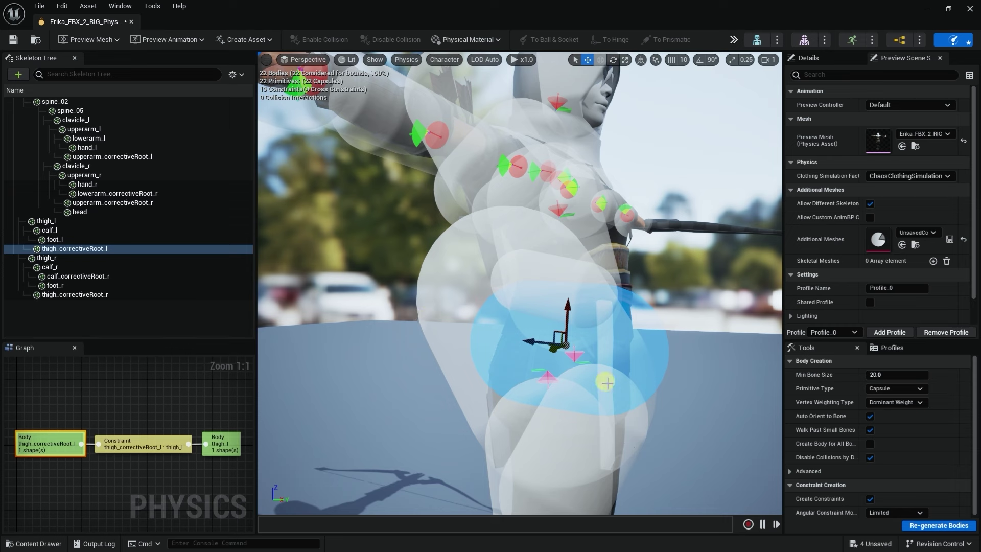
key(r)
drag(569, 347, 518, 353)
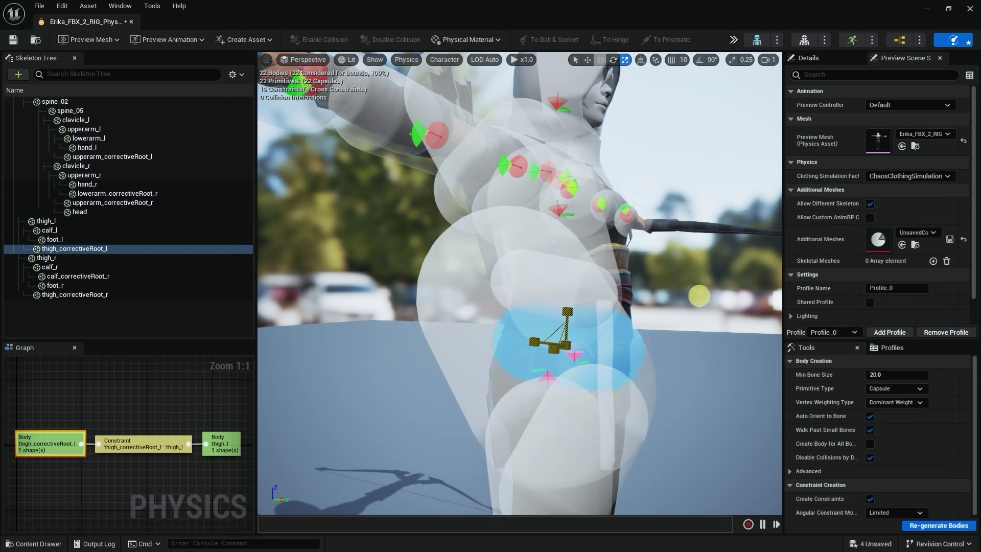
right_drag(547, 380, 521, 373)
key(w)
drag(458, 304, 415, 304)
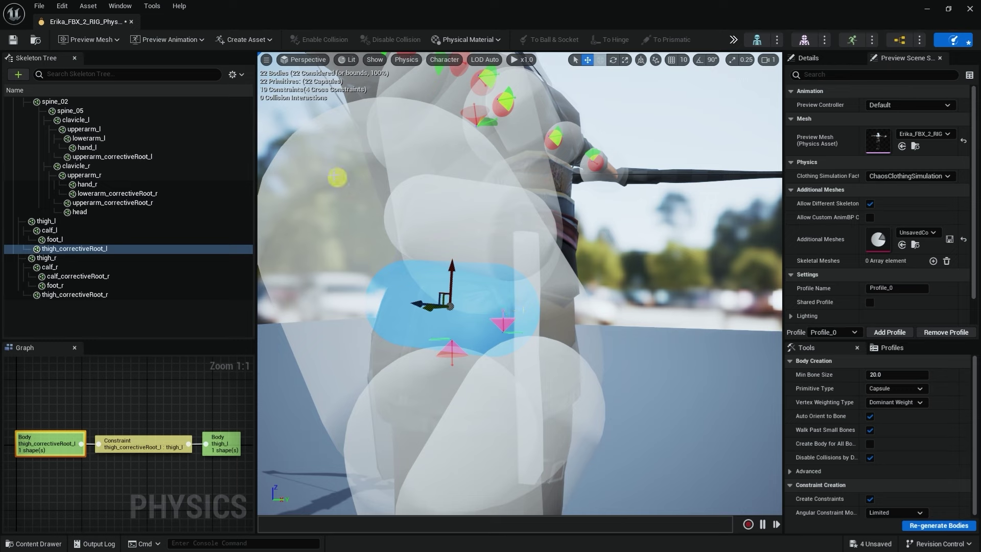
- Select the right thigh corrective body and save Erika's physics asset
click(352, 191)
right_drag(463, 218, 423, 223)
key(r)
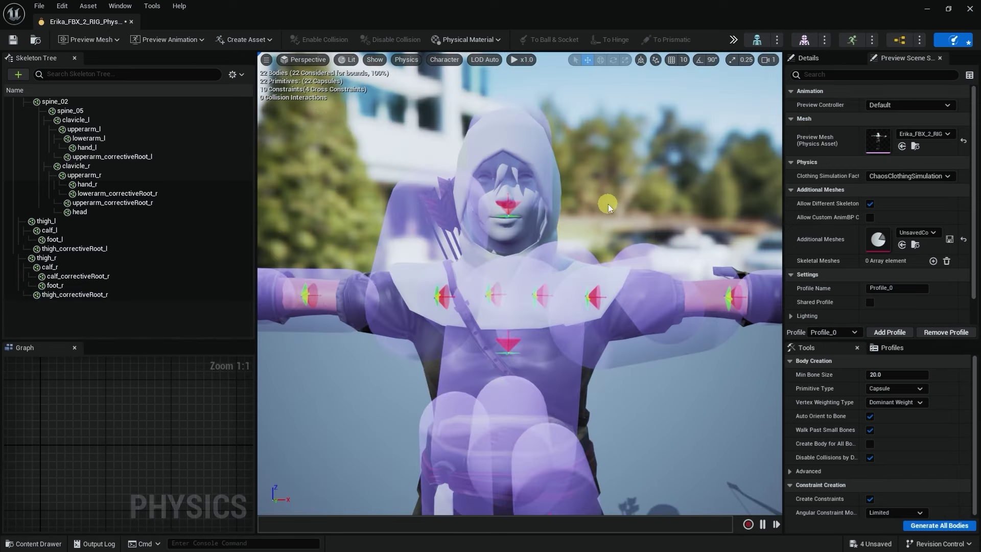
right_drag(608, 205, 705, 205)
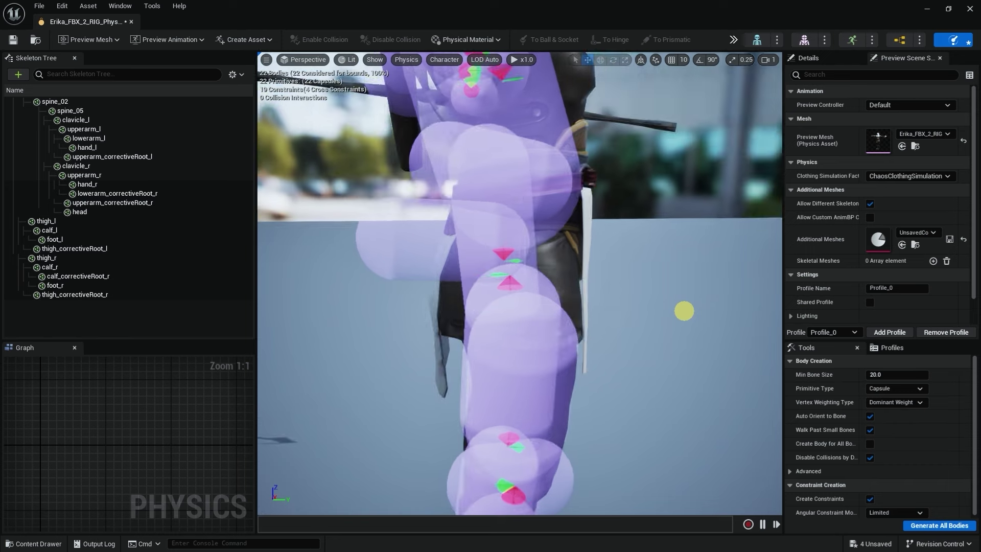
click(537, 279)
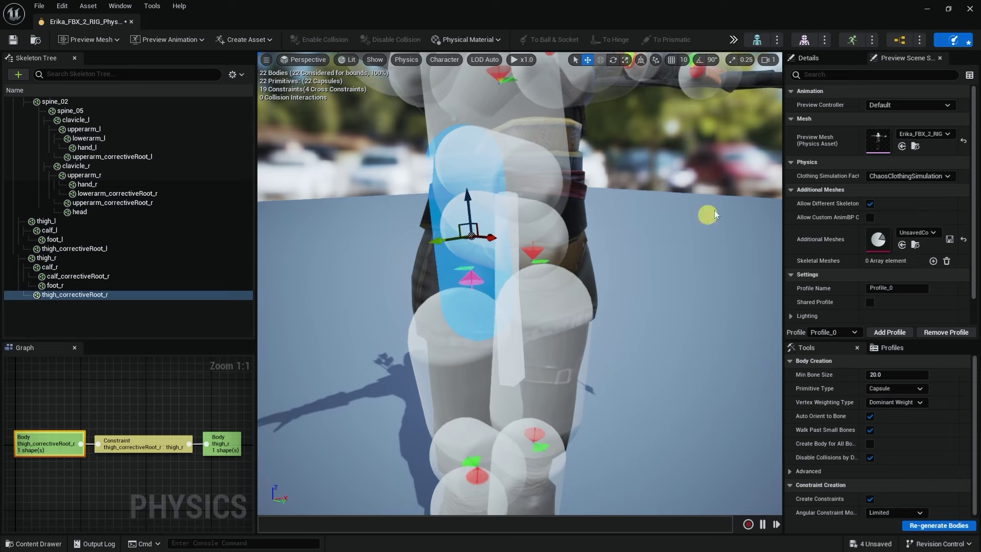
click(13, 39)
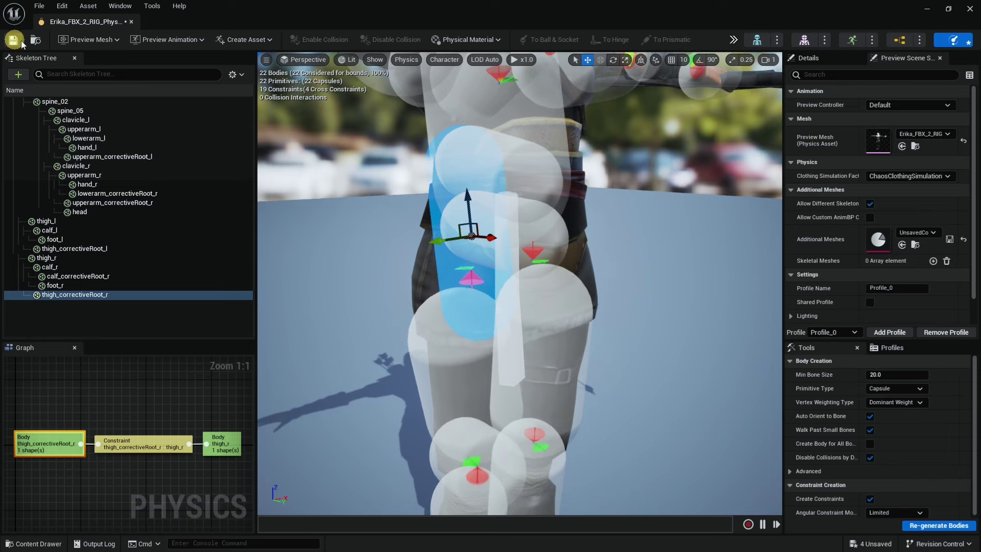
- Close the physics editor and assign Erika_FBX_2_RIG_PhysicsAsset on the SetPhysicsAsset node
click(132, 22)
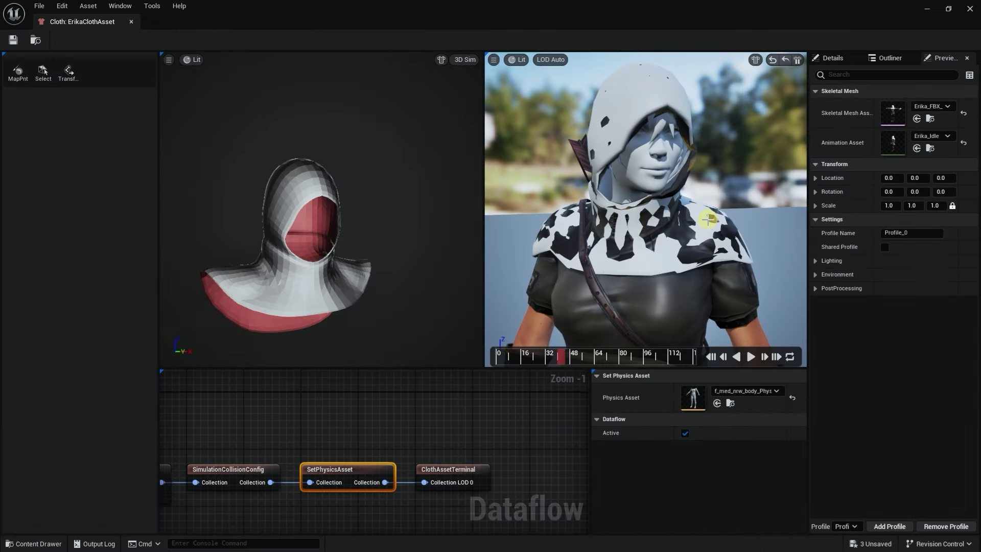
click(767, 391)
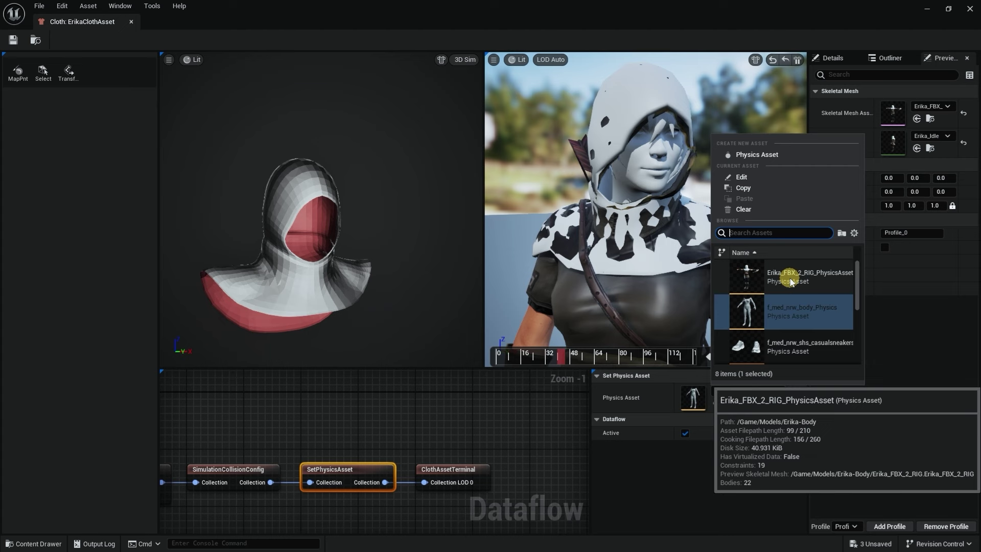
click(791, 282)
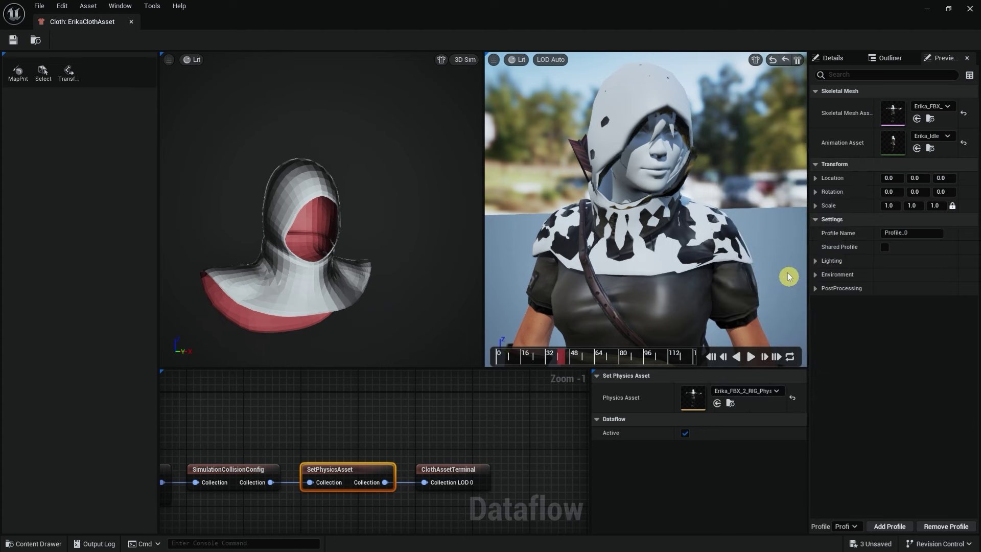
- Inspect the hooded head in the preview, save ErikaClothAsset, and close the cloth editor
drag(741, 205, 702, 130)
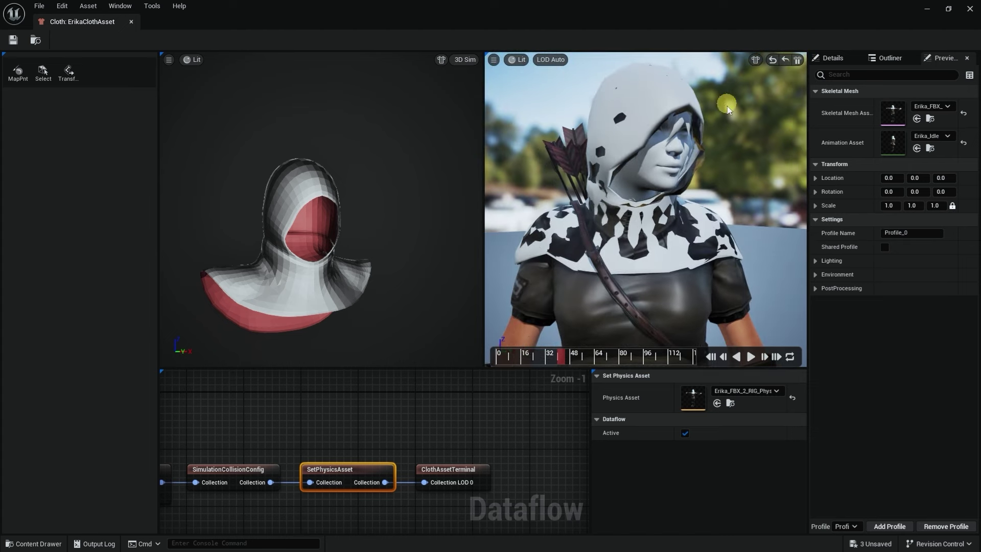
drag(685, 216, 624, 231)
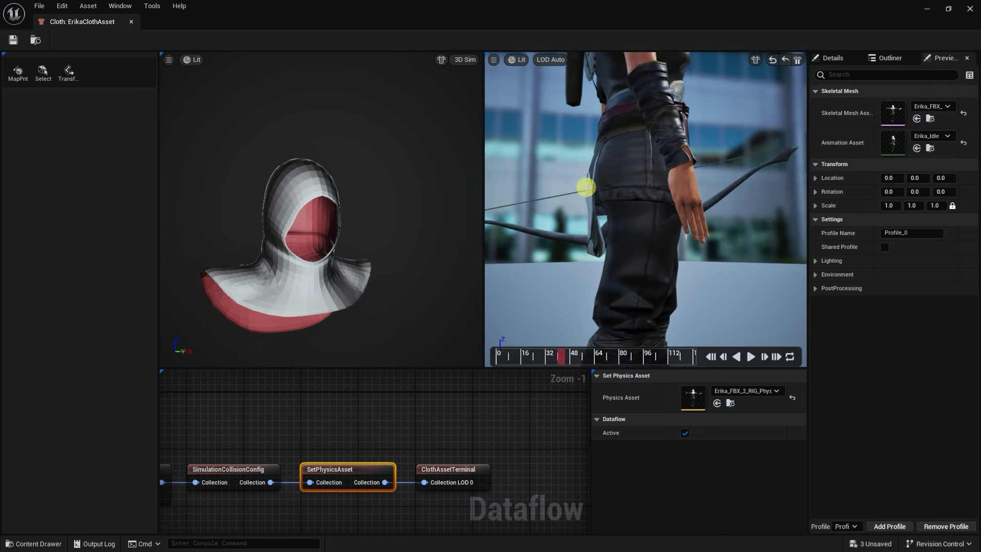
drag(591, 183, 486, 216)
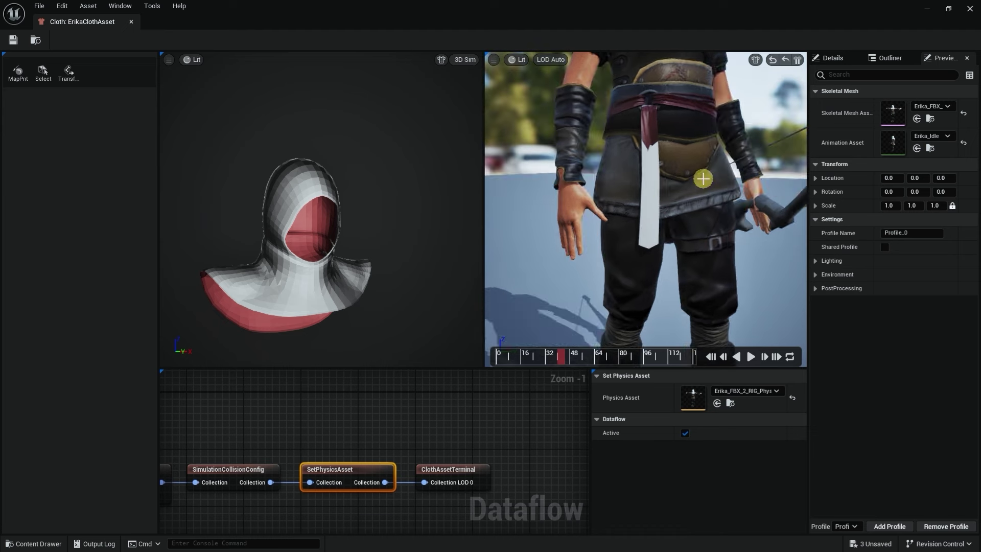
drag(703, 179, 680, 182)
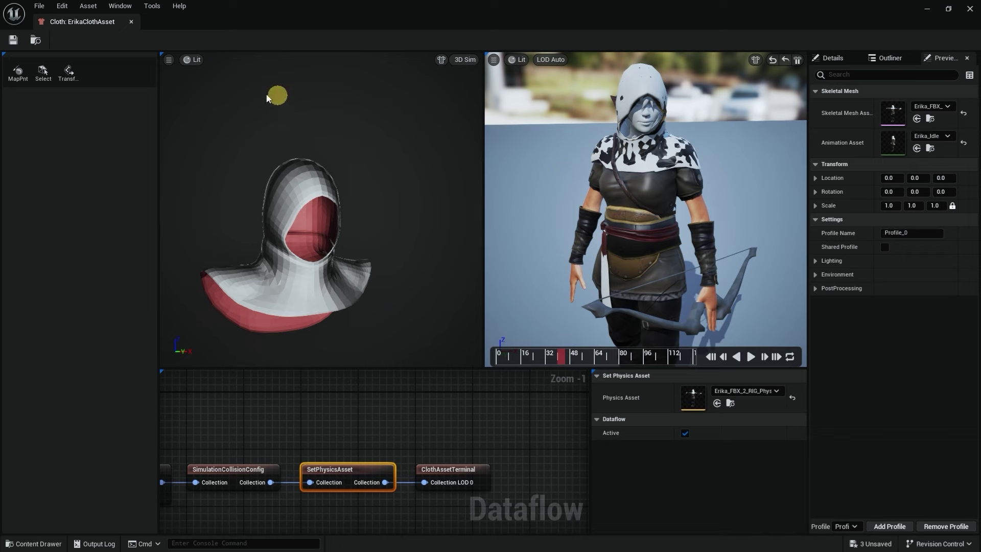
click(14, 40)
click(131, 22)
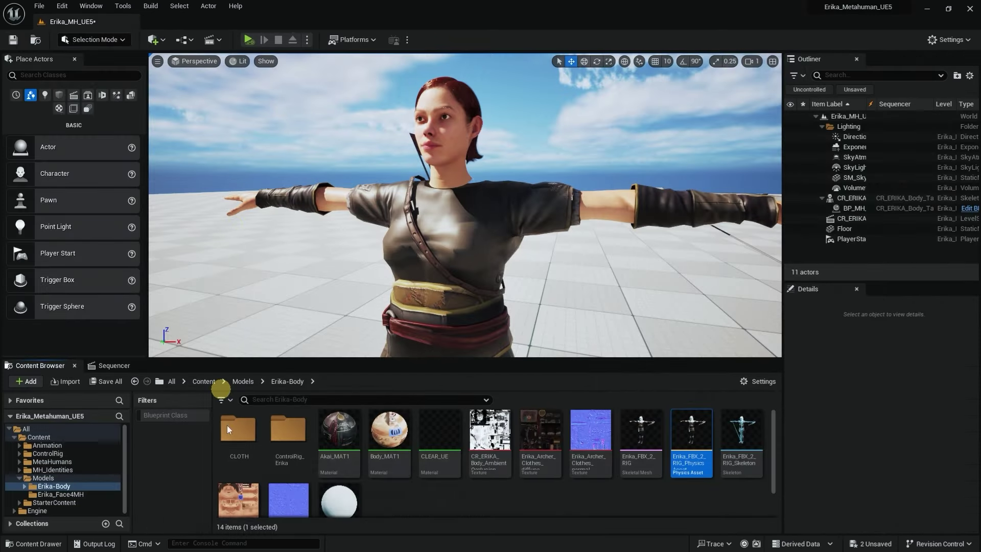
- Open the CLOTH > ChaosCloth folder in the Content Browser
click(241, 431)
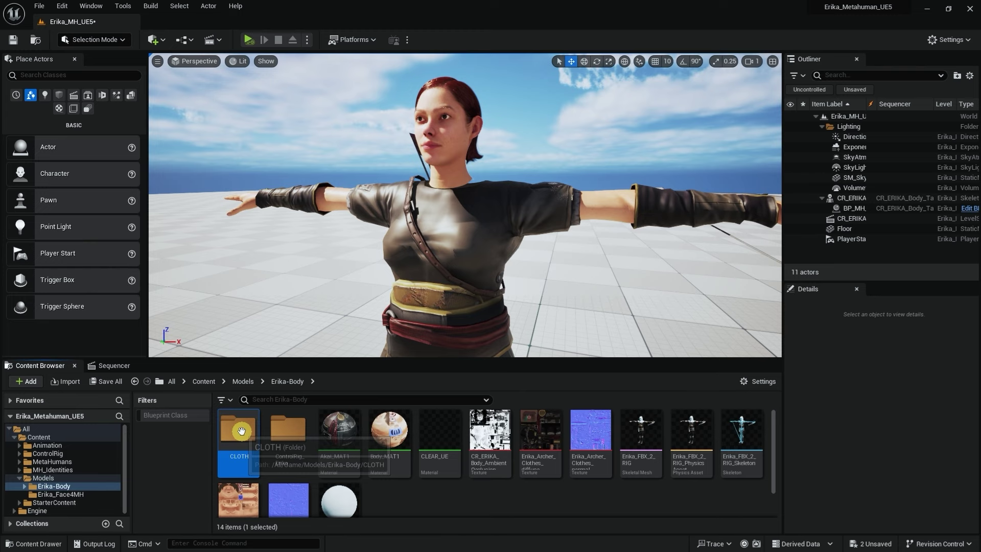
double_click(241, 431)
double_click(239, 431)
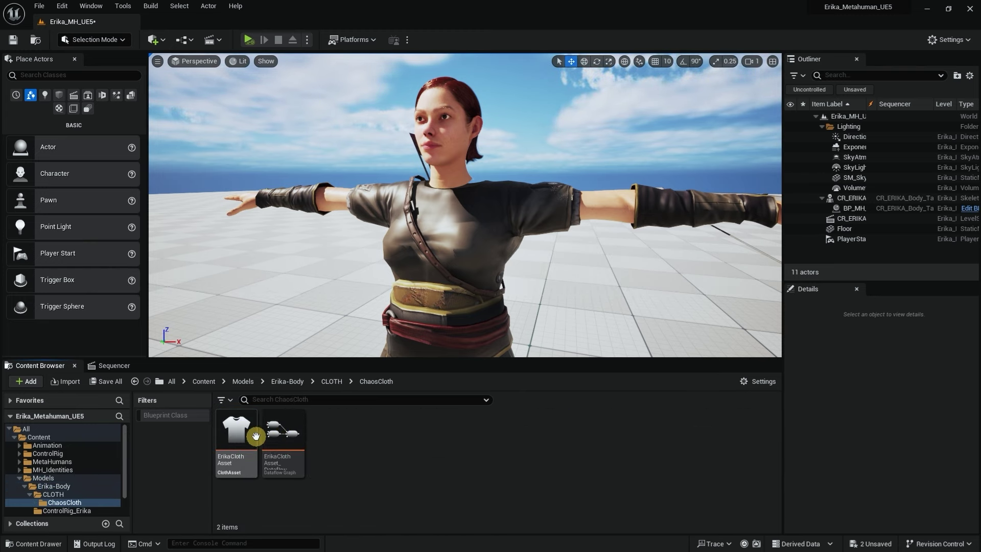
alt+drag(473, 305, 490, 193)
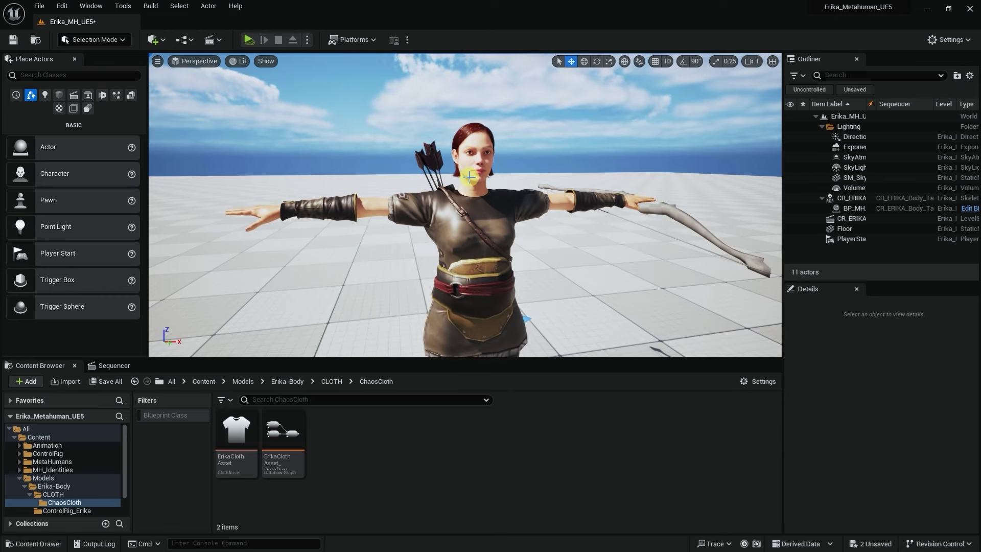
- Select Erika's character and add a Chaos Cloth Component, found by searching 'clo'
click(523, 194)
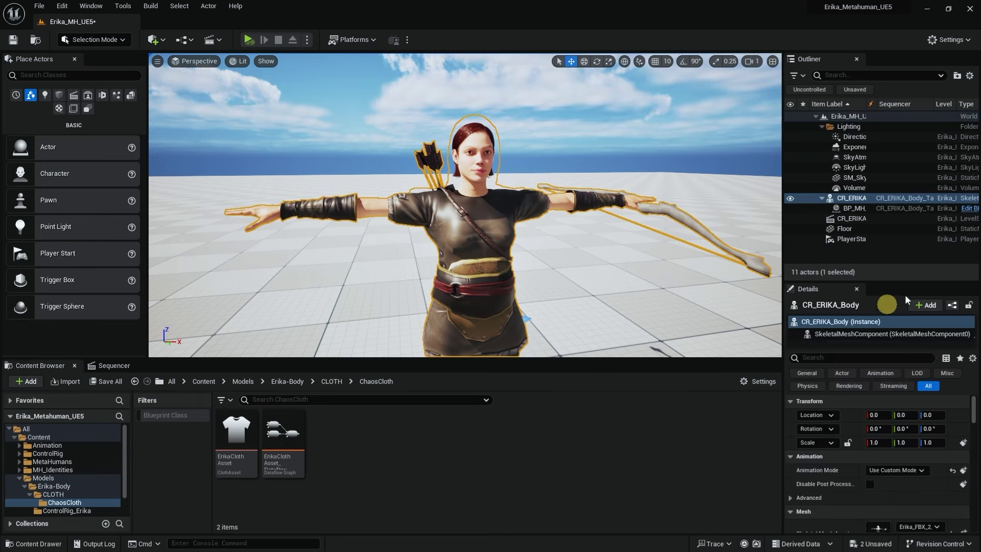
drag(909, 280, 909, 226)
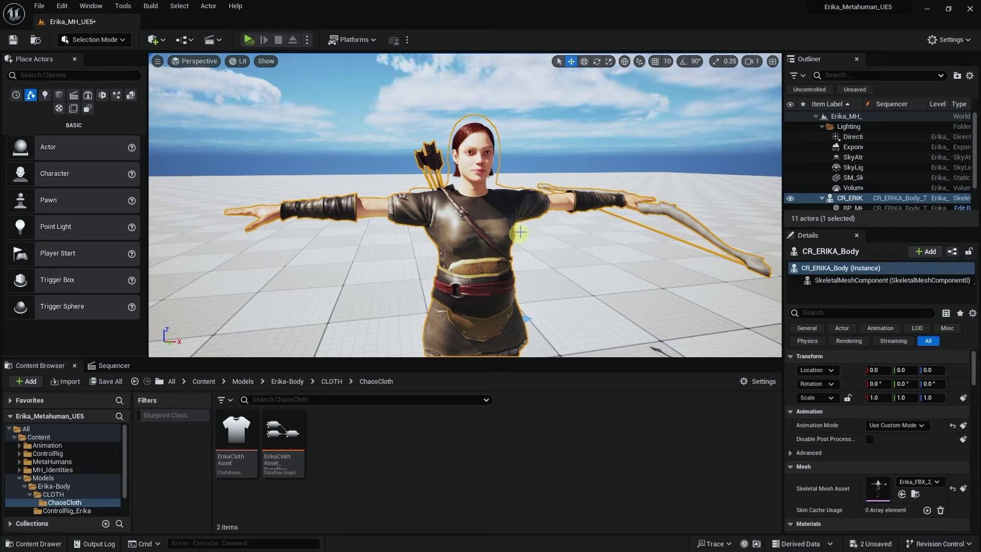
click(925, 252)
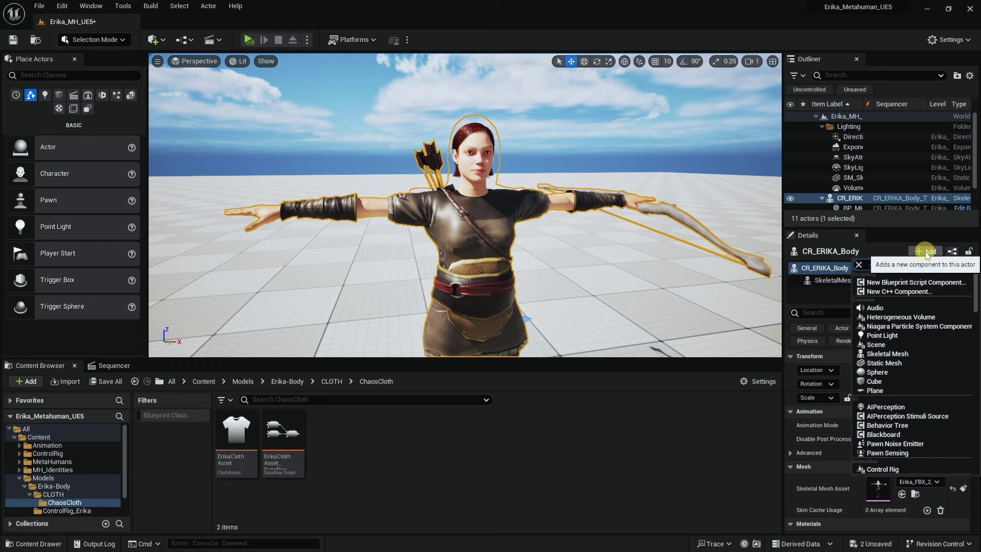
text(cloth)
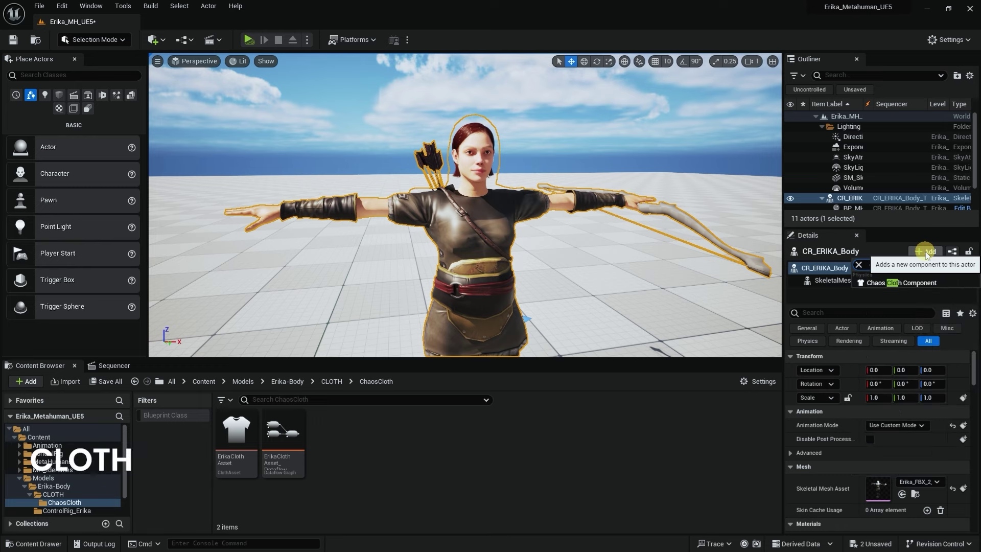
click(874, 283)
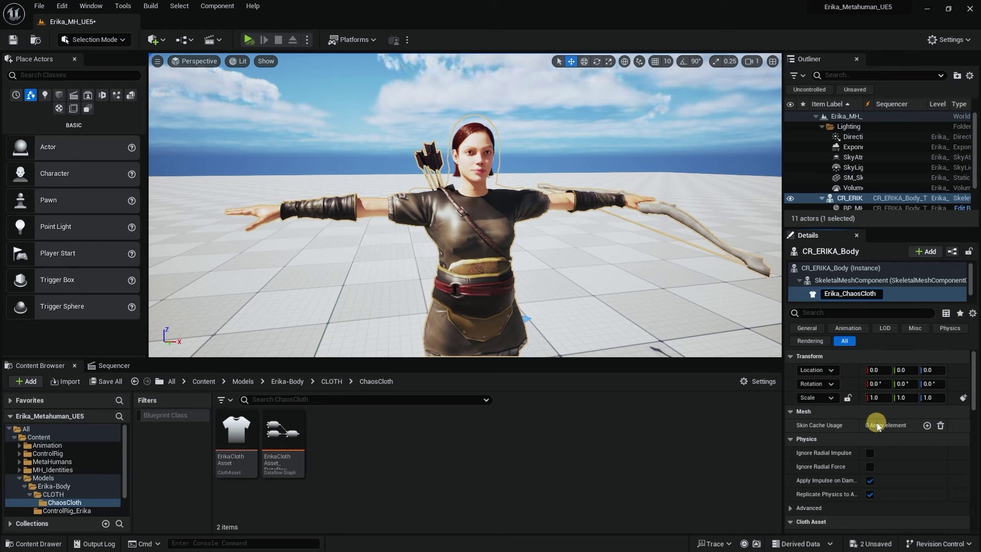
- Name the component Erika_ChaosCloth, set its Cloth Asset to ErikaClothAsset, and inspect the hood
key(Return)
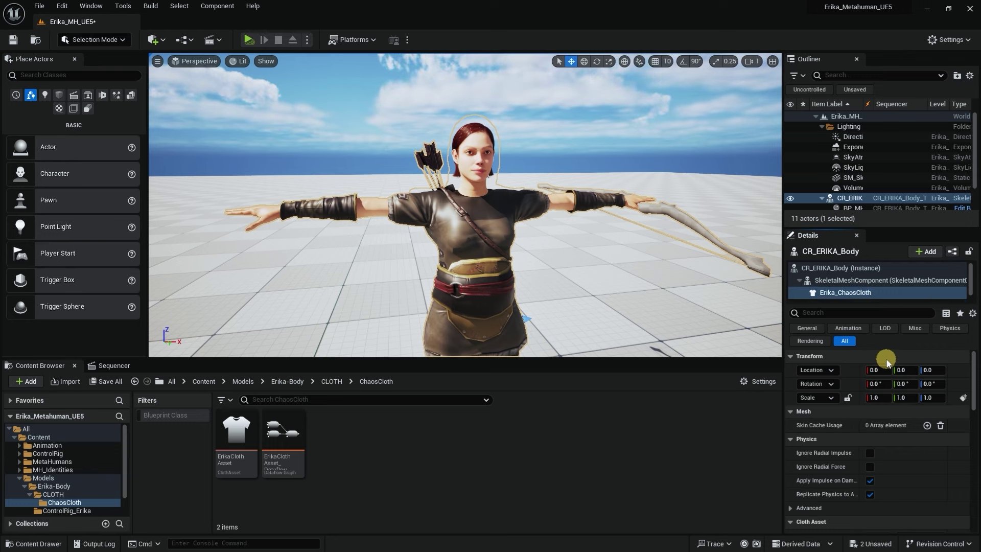
right_drag(898, 507, 896, 352)
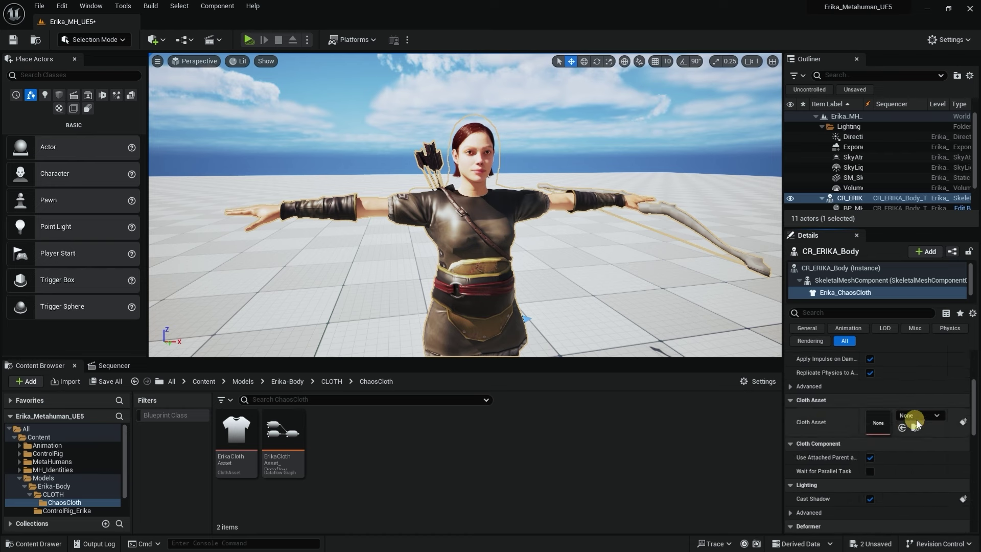
click(937, 416)
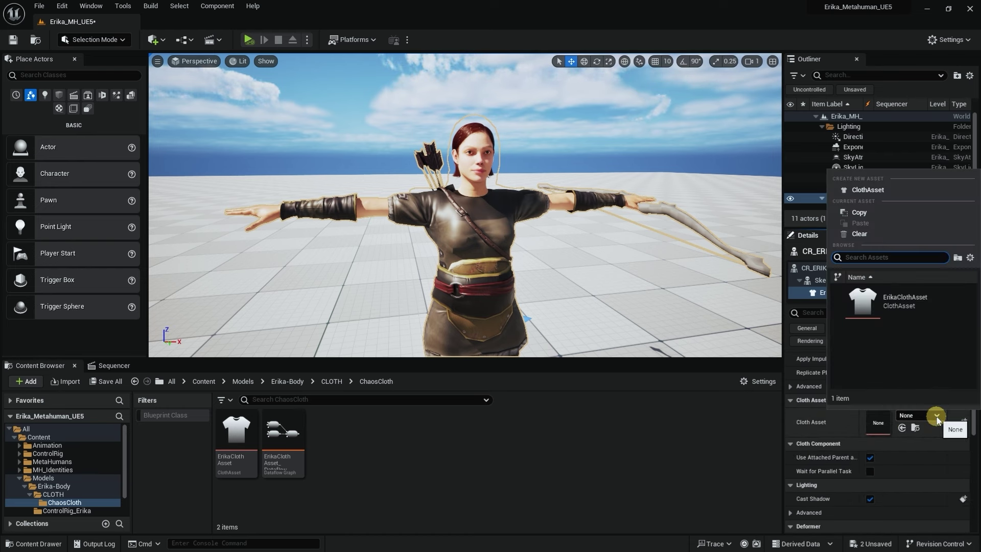
click(887, 306)
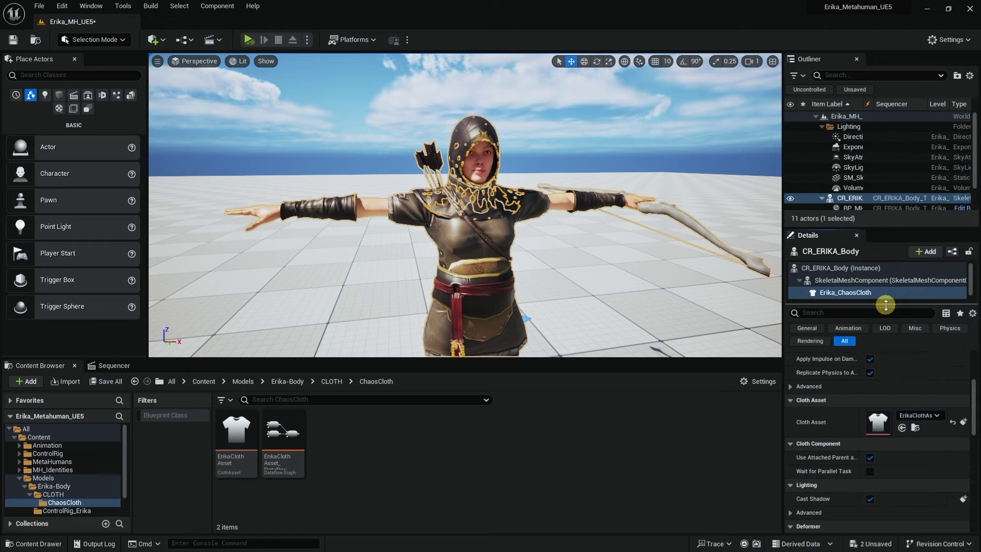
alt+drag(539, 219, 554, 254)
alt+right_drag(554, 254, 565, 208)
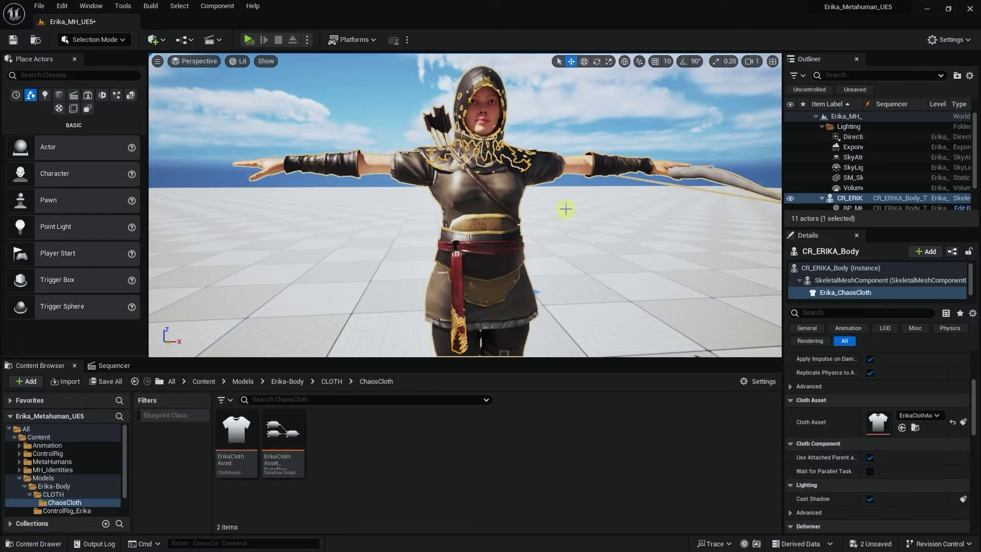
alt+drag(566, 208, 595, 219)
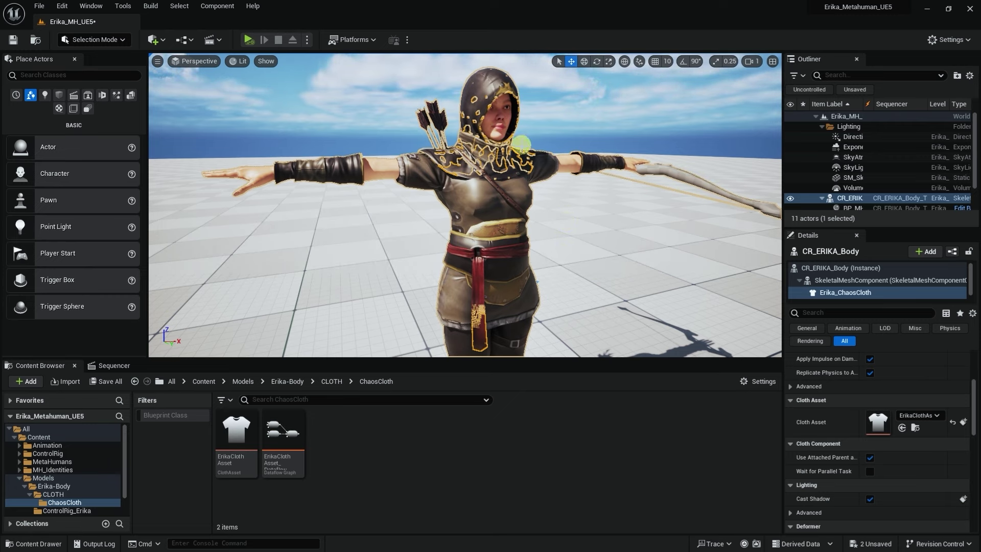
alt+drag(521, 153, 495, 162)
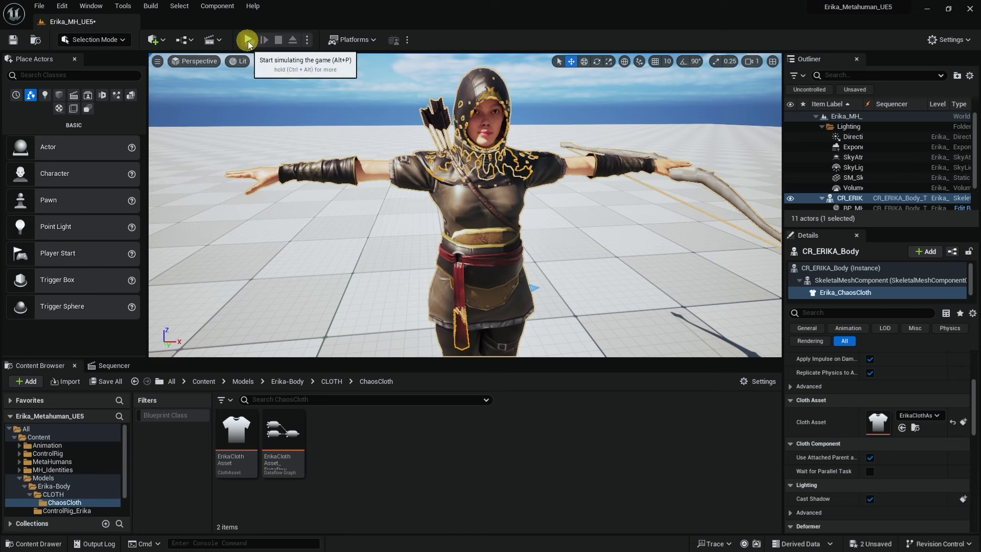
- Review the play mode options and close them without changing the mode
click(306, 40)
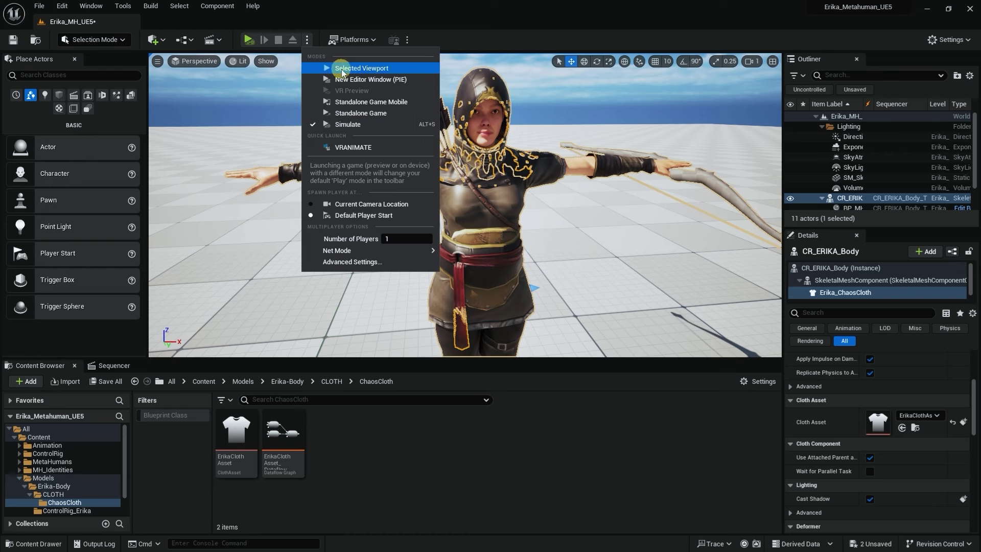
click(308, 39)
click(308, 40)
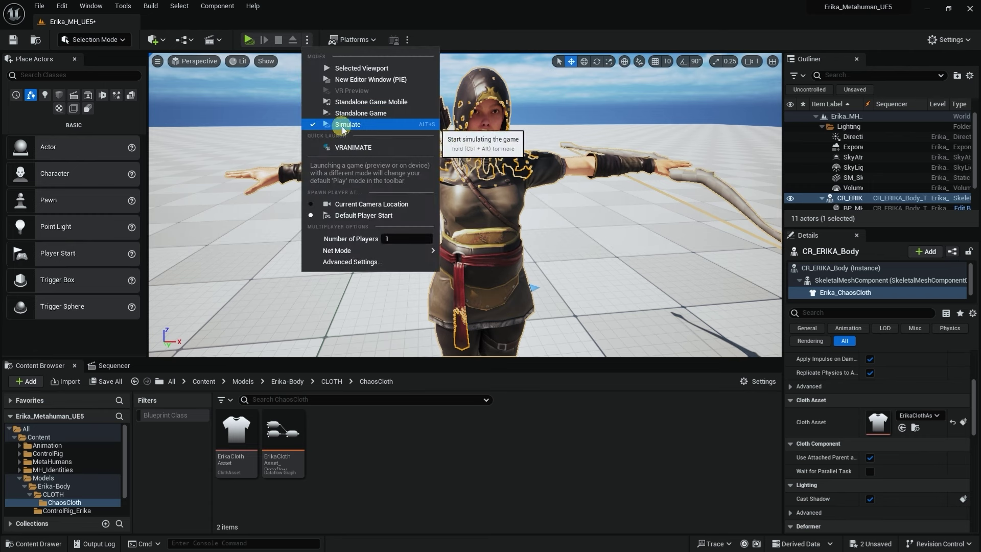
click(323, 19)
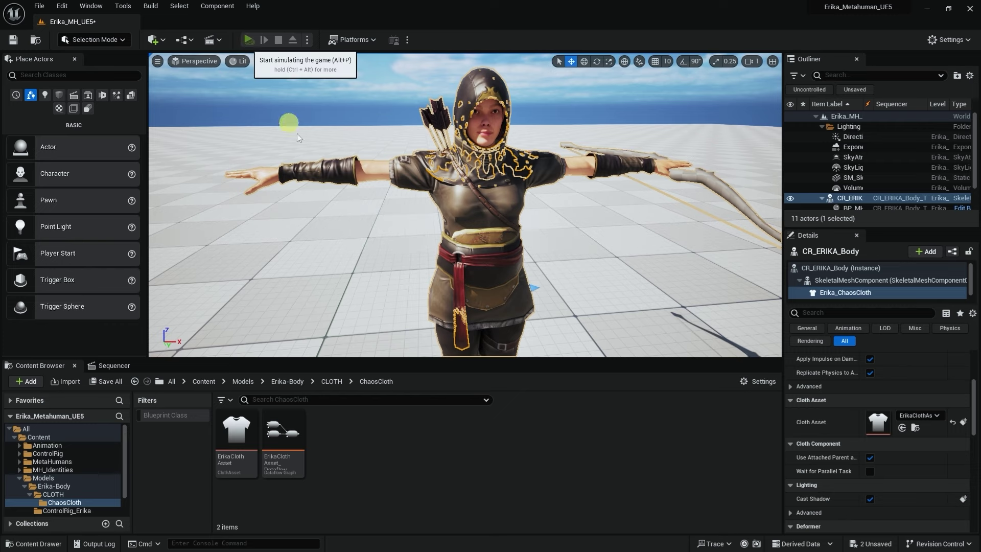
- Simulate the level with Alt+P and inspect the hood cloth in a maximized viewport
key(alt+p)
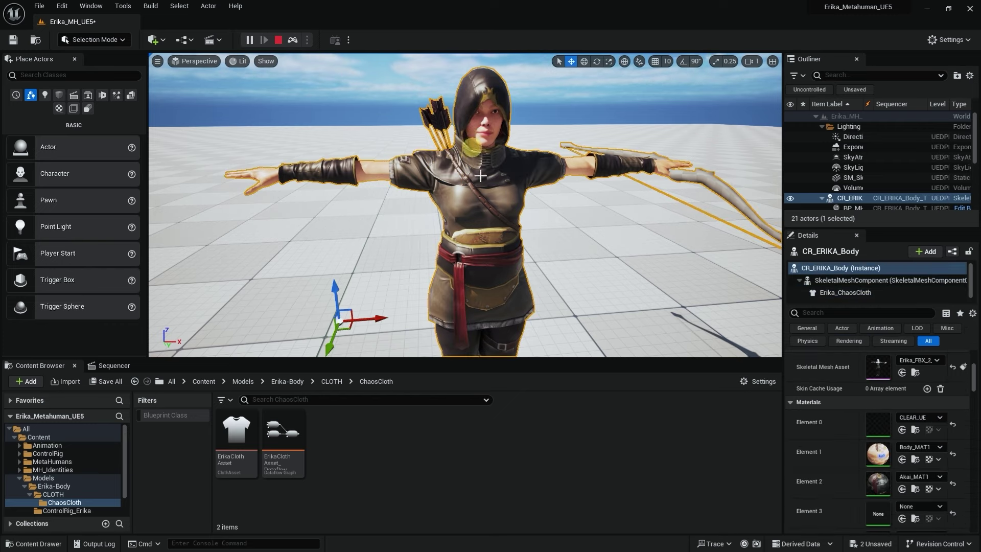
alt+drag(480, 175, 538, 211)
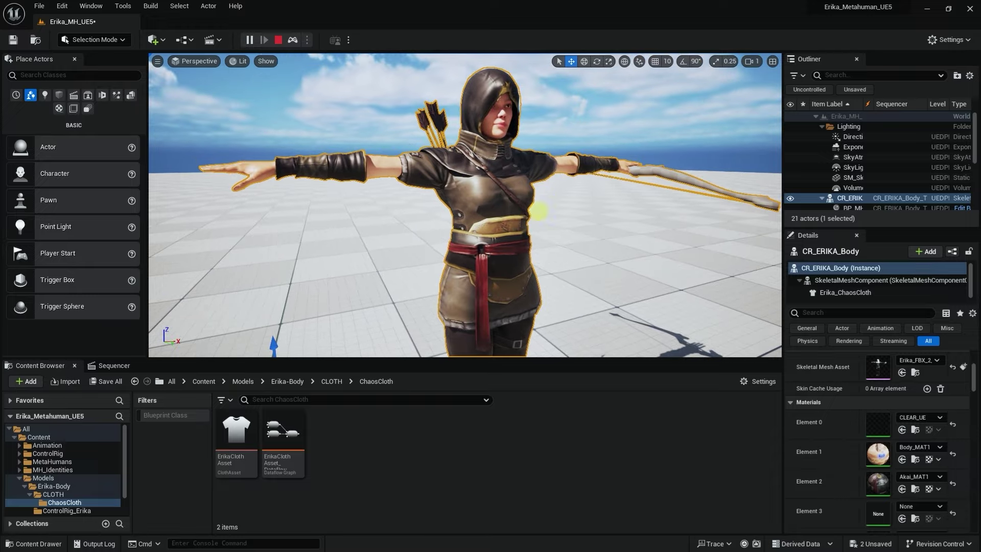
key(ctrl+shift+1)
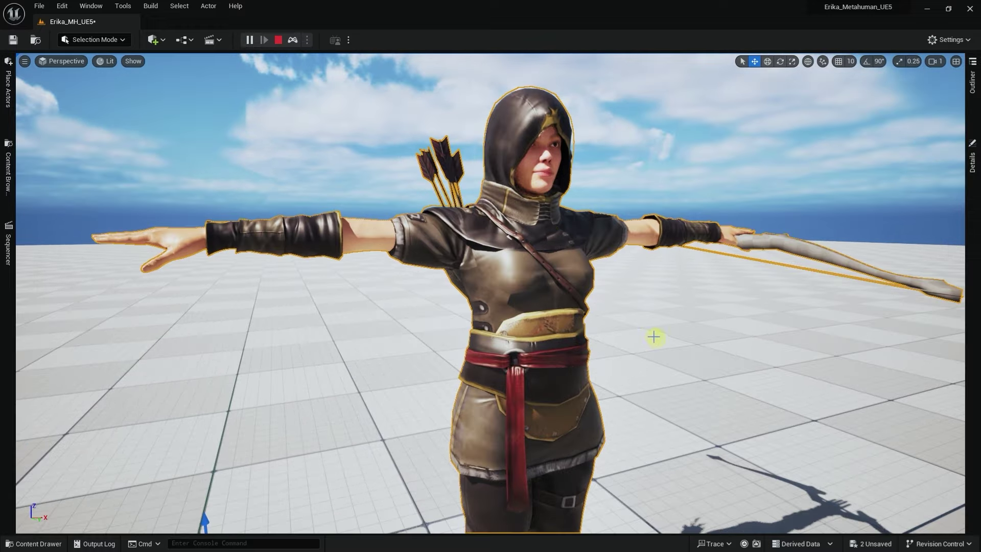
alt+drag(654, 337, 591, 339)
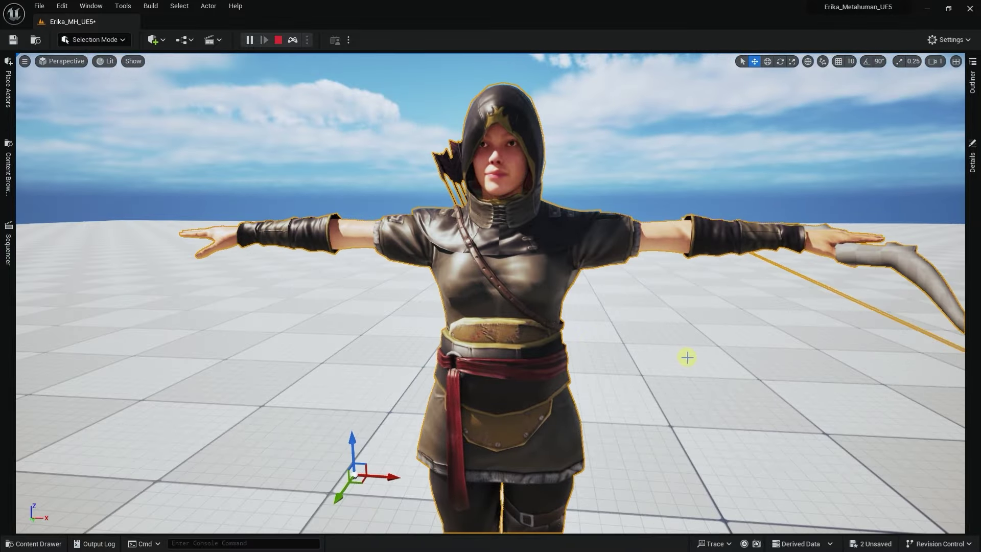
alt+drag(687, 357, 624, 352)
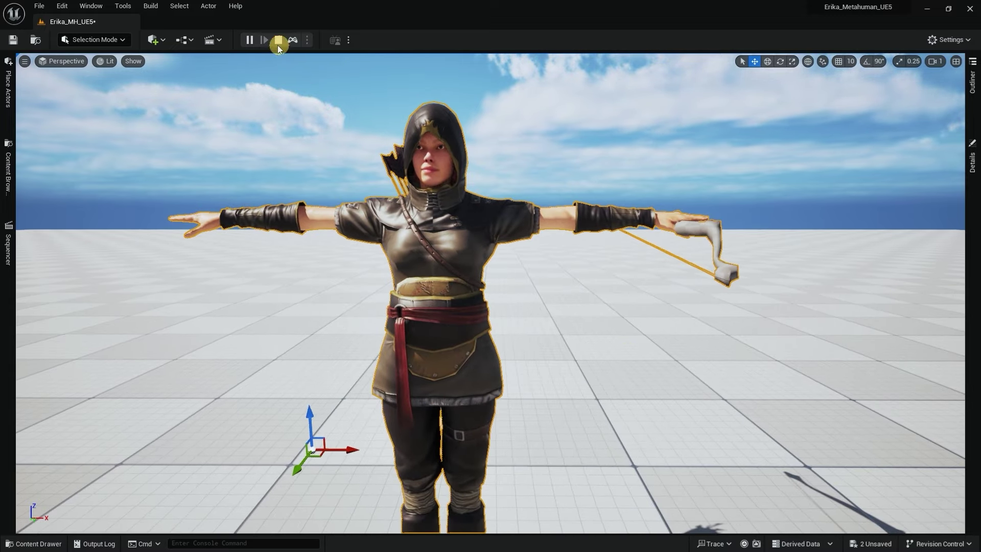
- Stop the simulation and restore the editor layout showing CR_ERIKA_Body_Take1 in Sequencer
click(278, 39)
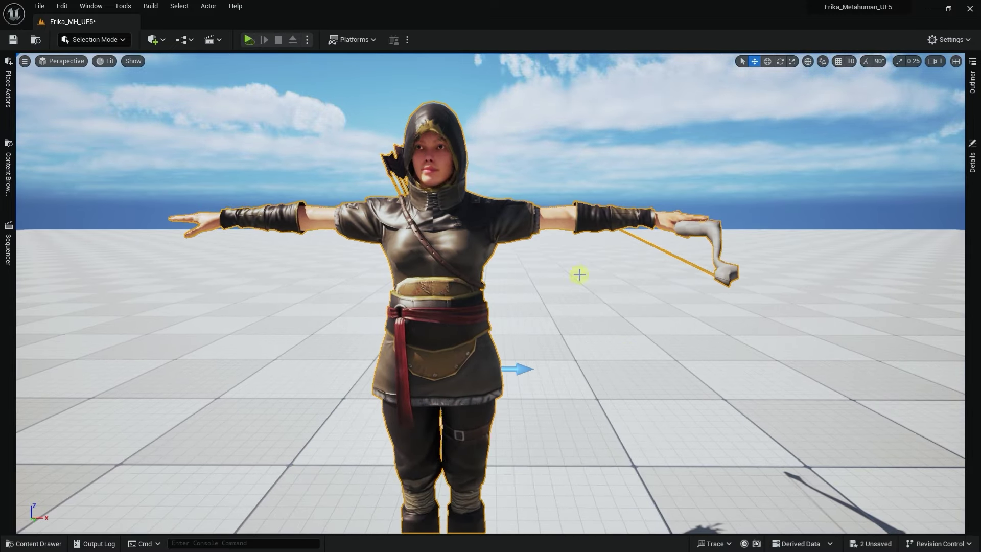
alt+drag(600, 272, 585, 282)
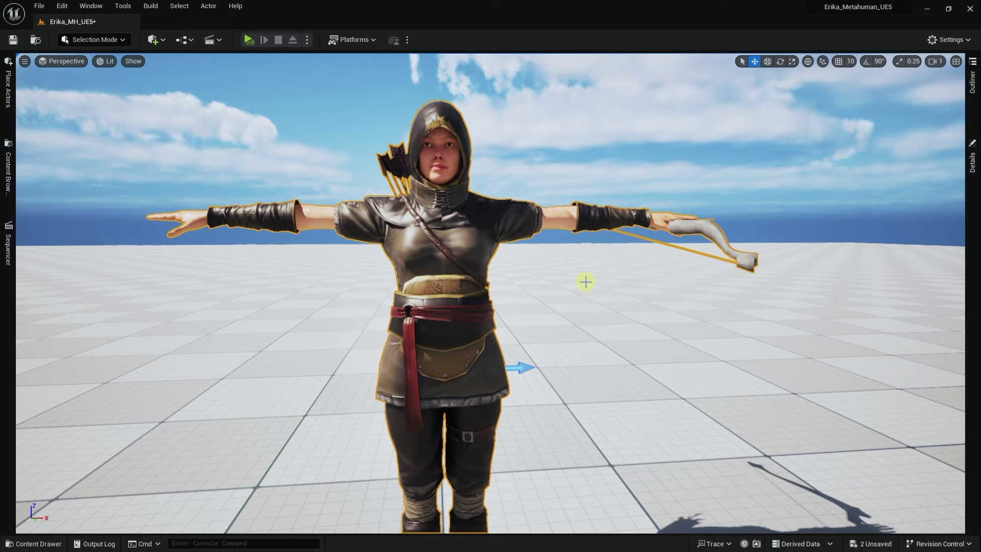
key(F11)
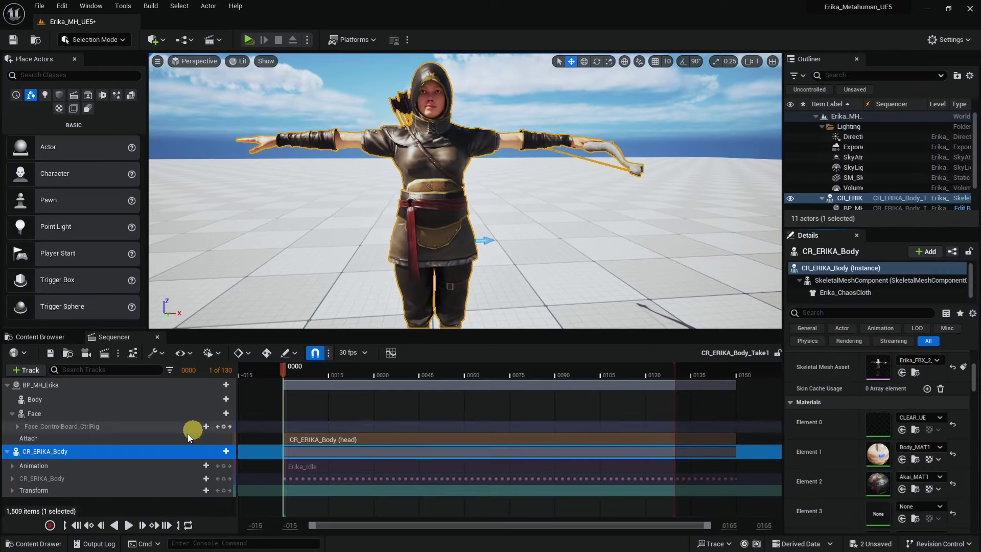
- Make the Erika_Idle animation section active in Sequencer
right_click(118, 414)
click(309, 388)
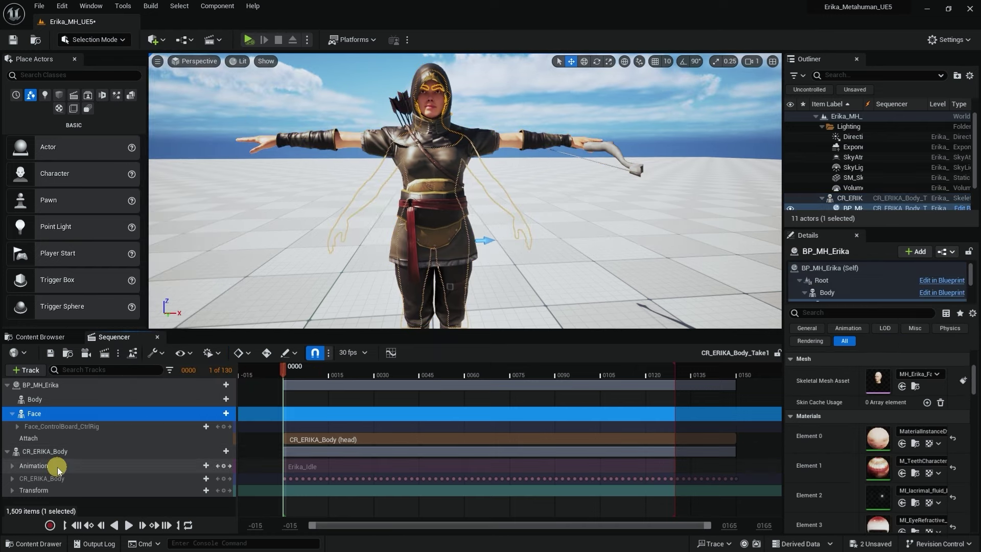
click(330, 463)
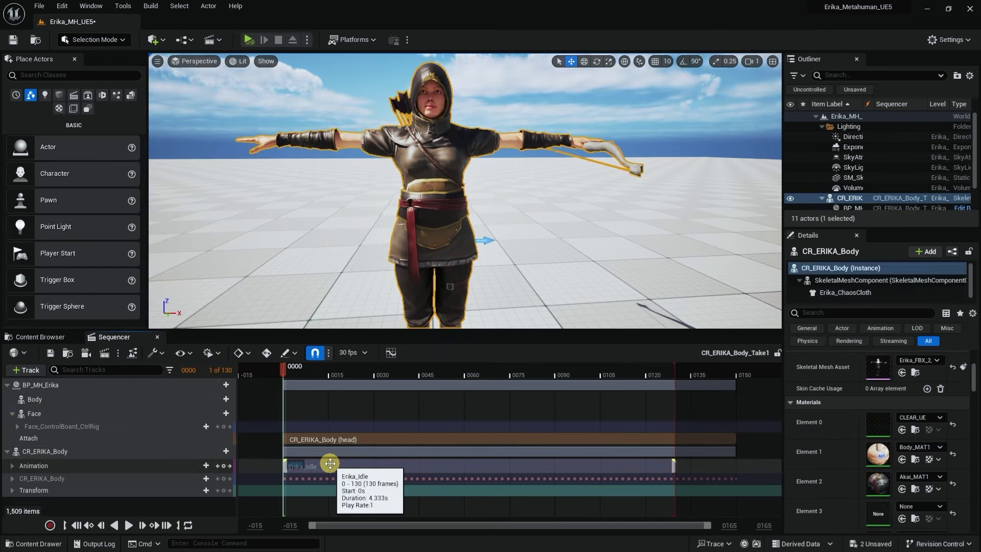
right_click(330, 463)
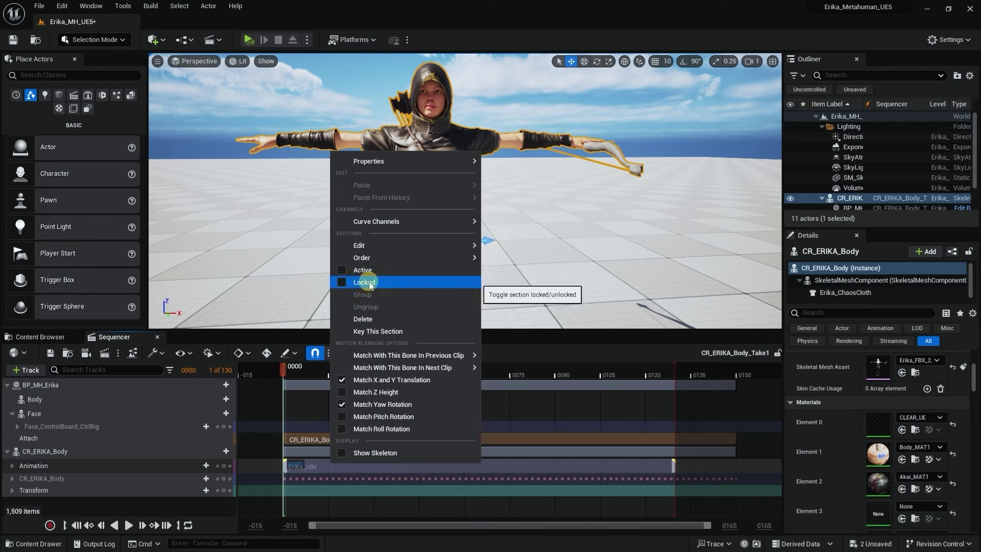
click(370, 273)
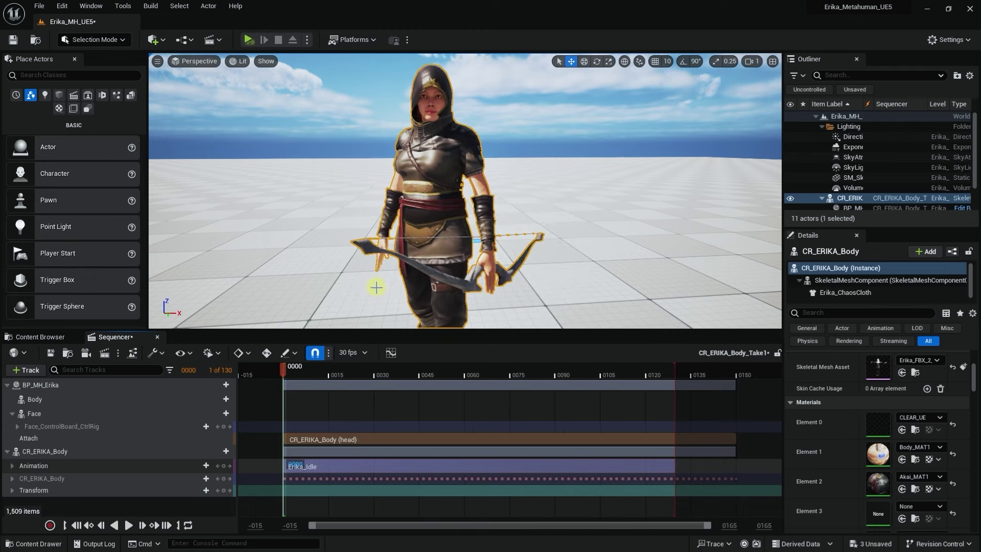
- Simulate with the idle animation and maximize the viewport to watch the hood cloth
alt+drag(521, 198, 596, 194)
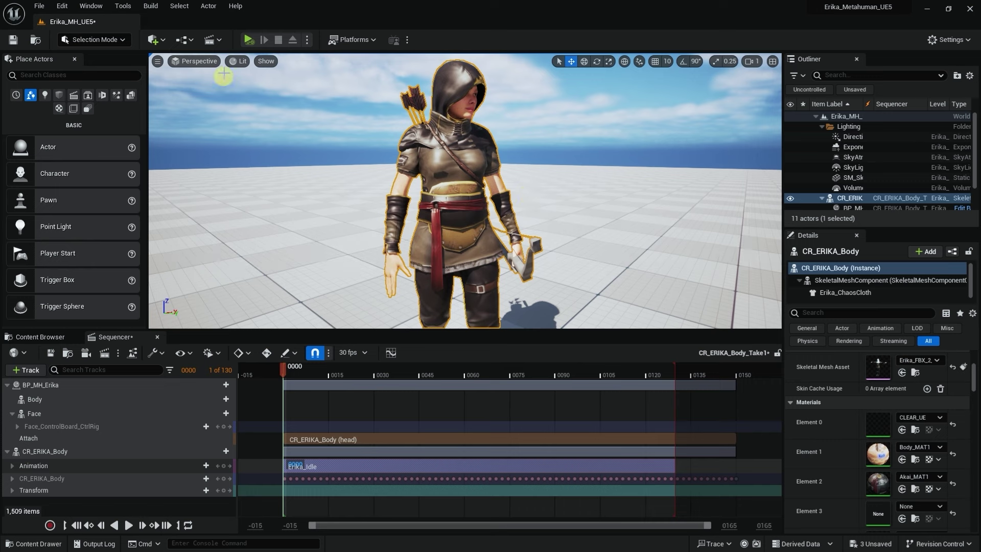
key(alt+p)
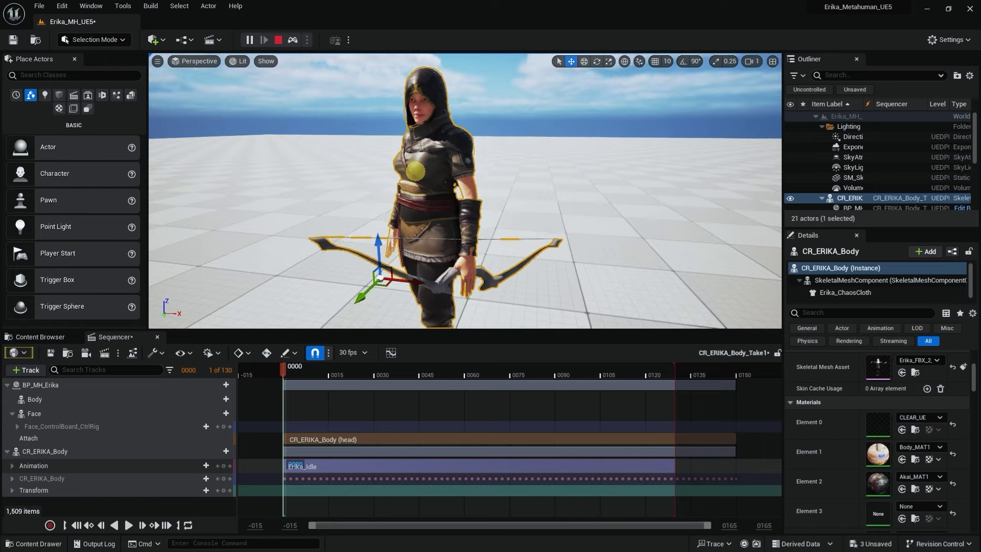
key(F11)
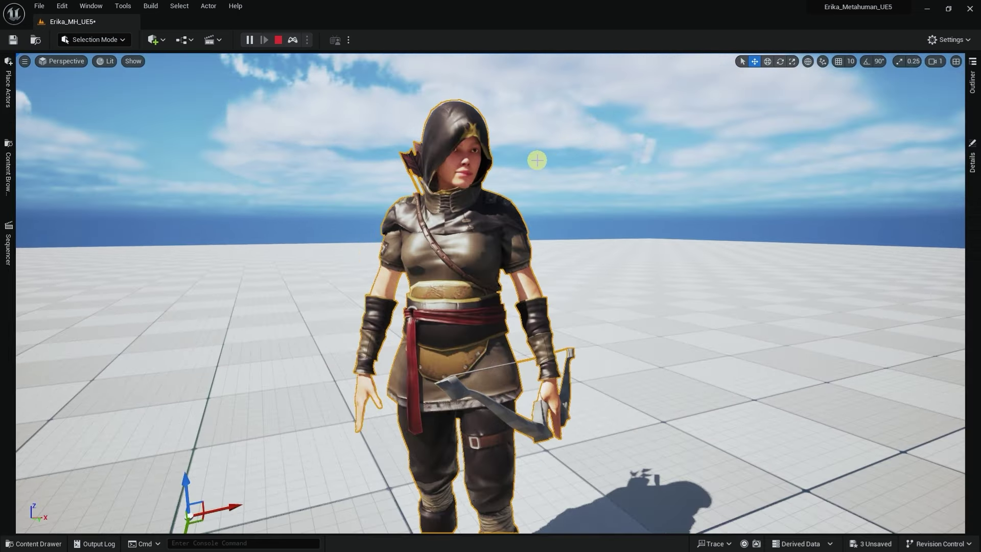
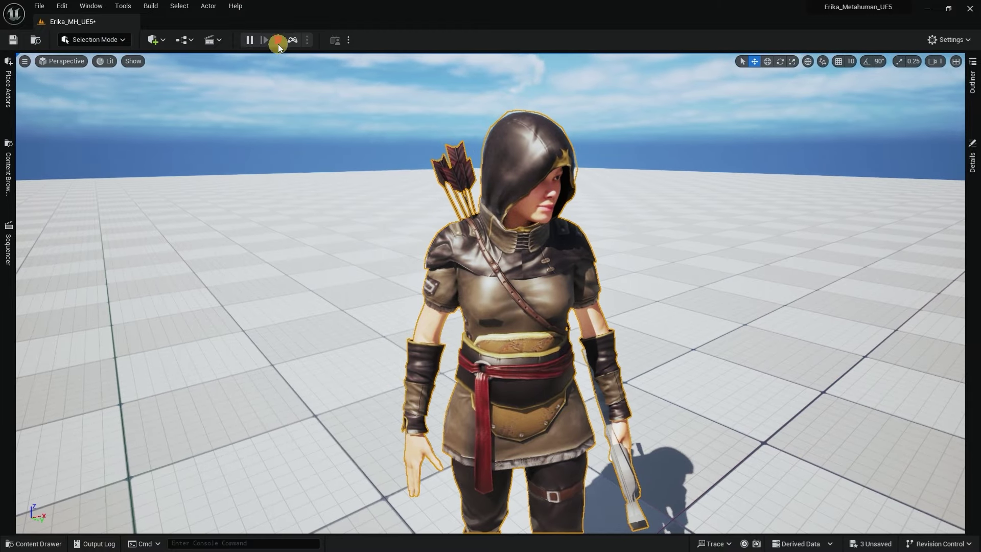
- Stop the level simulation, toggle Game View with G to inspect the archer, then simulate again
click(278, 41)
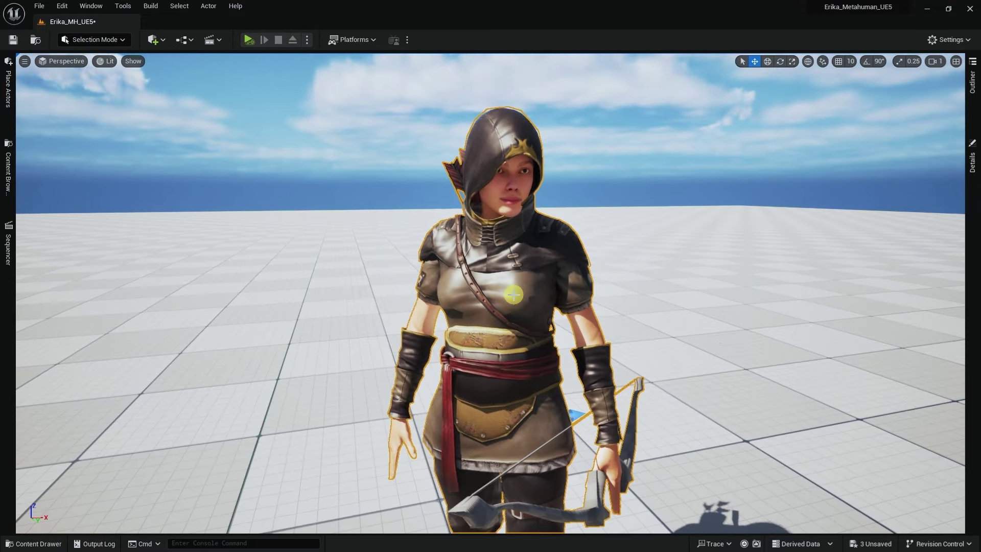
key(g)
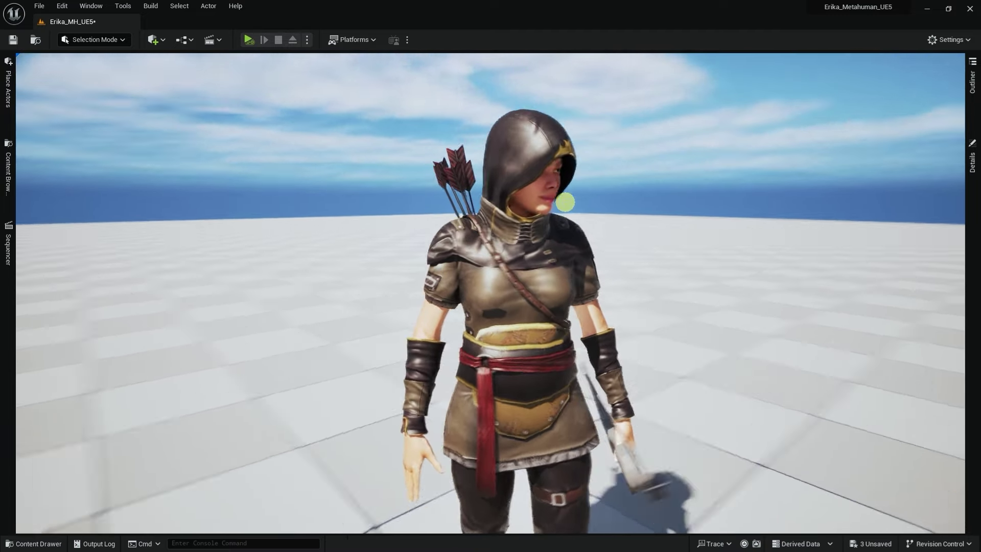
key(g)
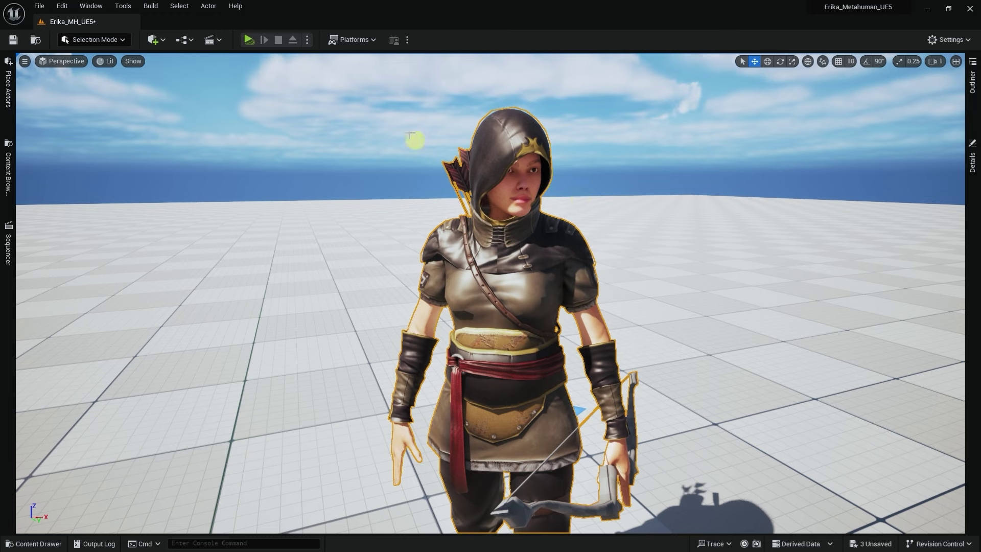
click(271, 40)
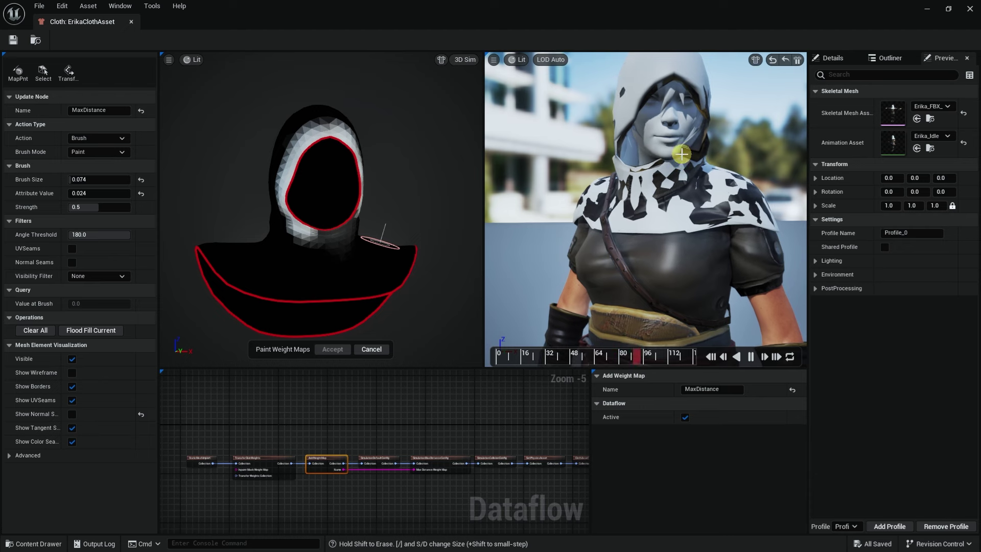
- With a 0.042 brush at value 1.0, paint the hood's lower front collar in MaxDistance
scroll(327, 243, up, 3)
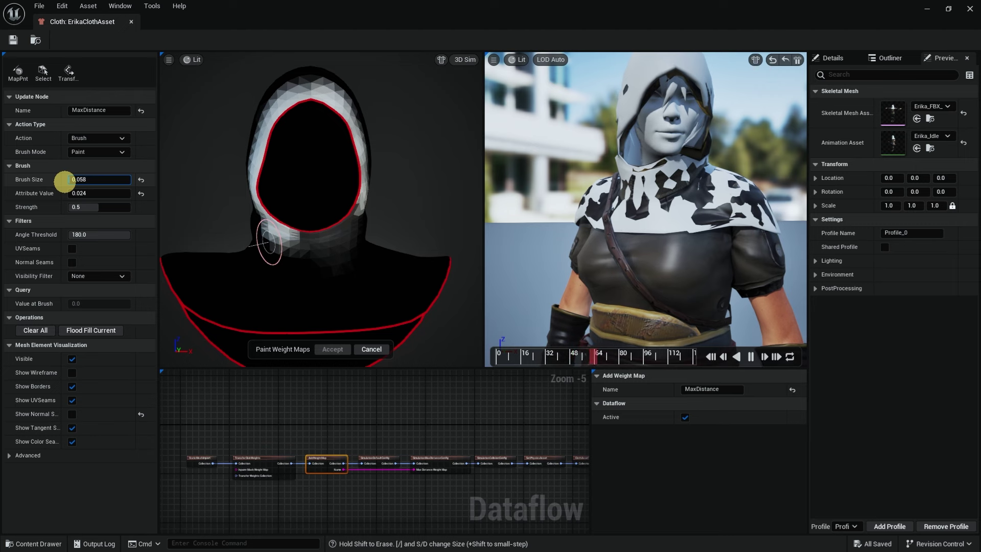
key(Return)
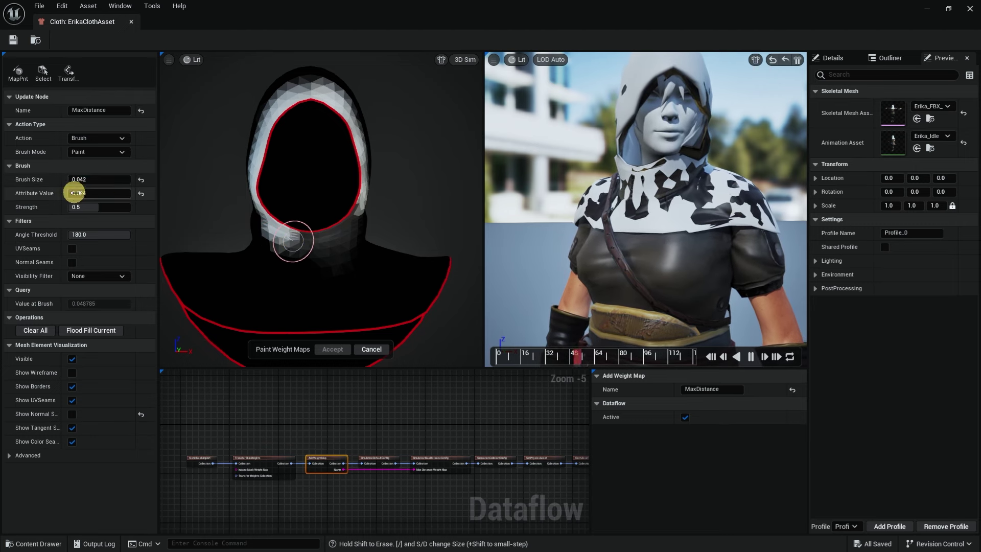
drag(75, 193, 197, 192)
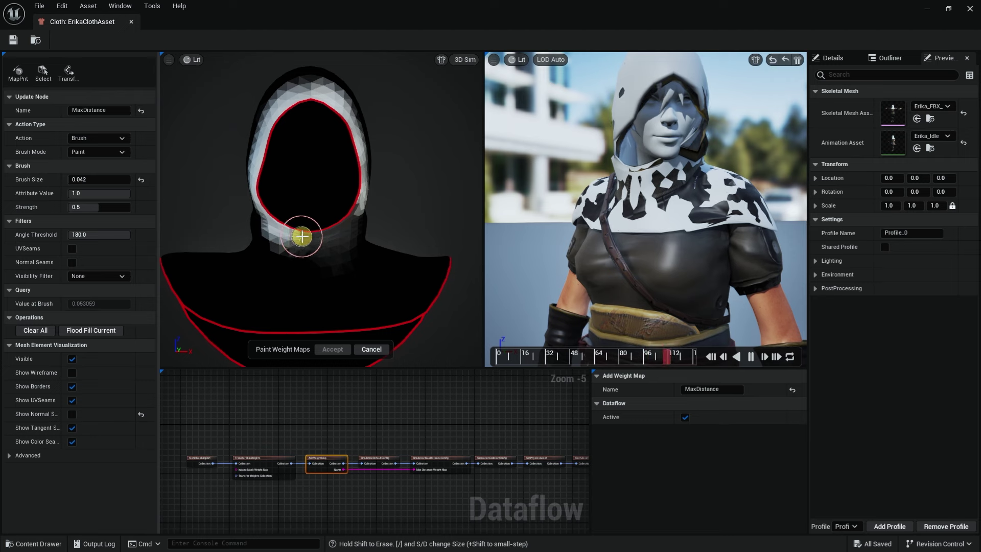
mouse_move(302, 237)
mouse_down()
mouse_move(307, 225)
mouse_move(340, 229)
mouse_up()
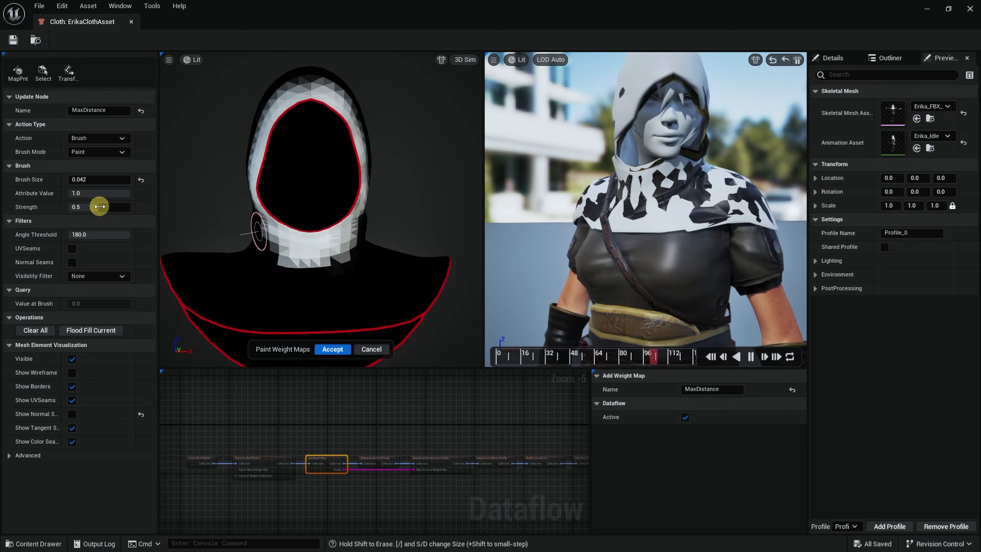
- Switch the brush to Smooth at strength 0.14 and soften the hood's weights
click(95, 152)
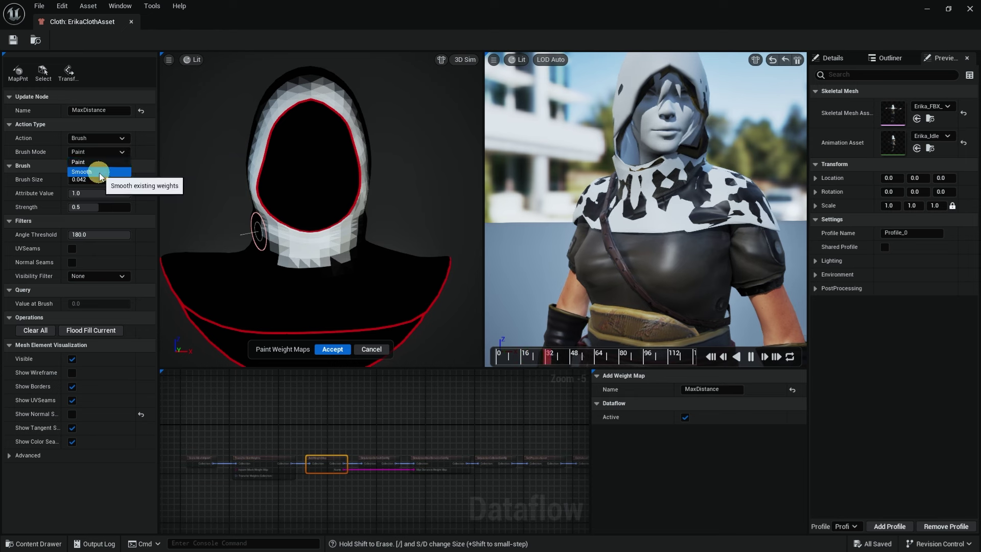
click(101, 172)
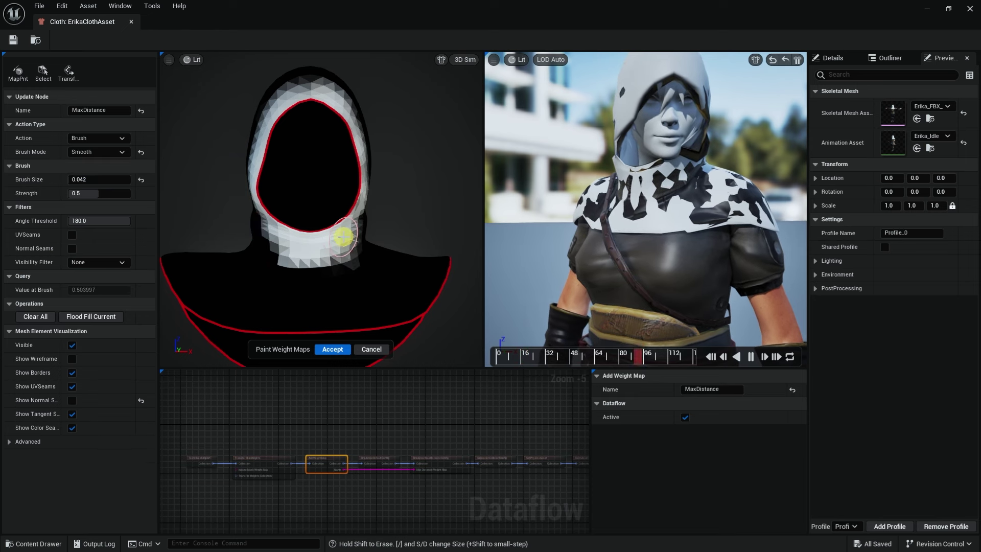
click(109, 193)
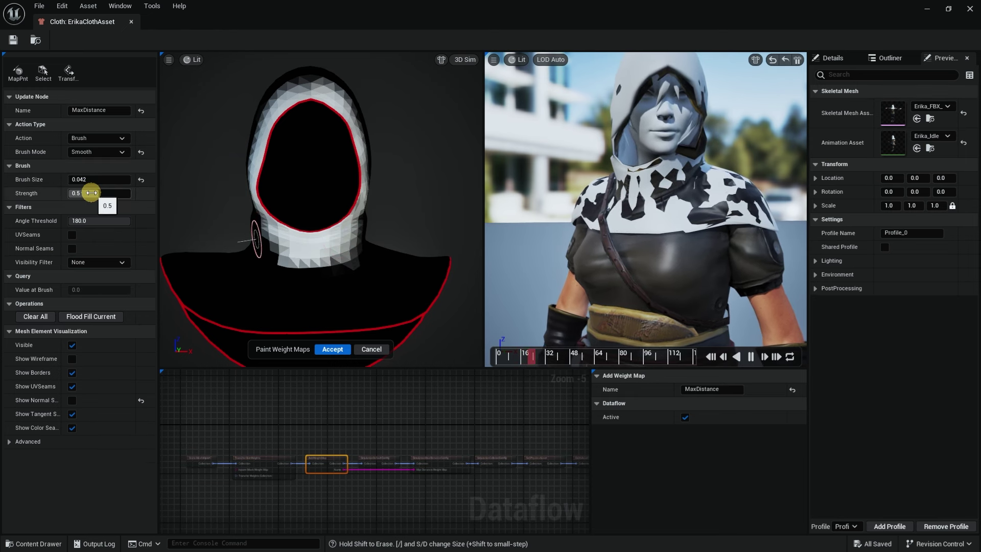
drag(91, 193, 92, 192)
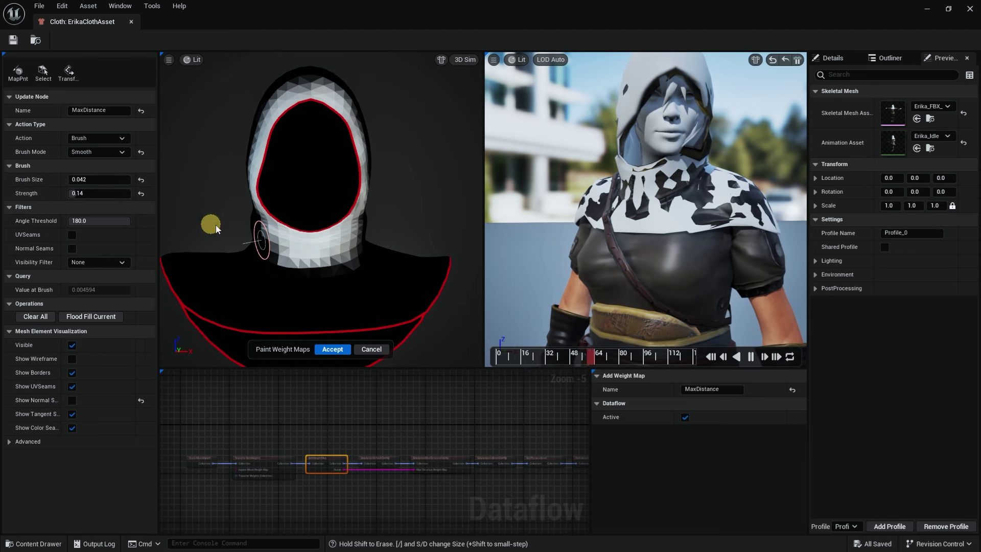
alt+drag(284, 223, 281, 224)
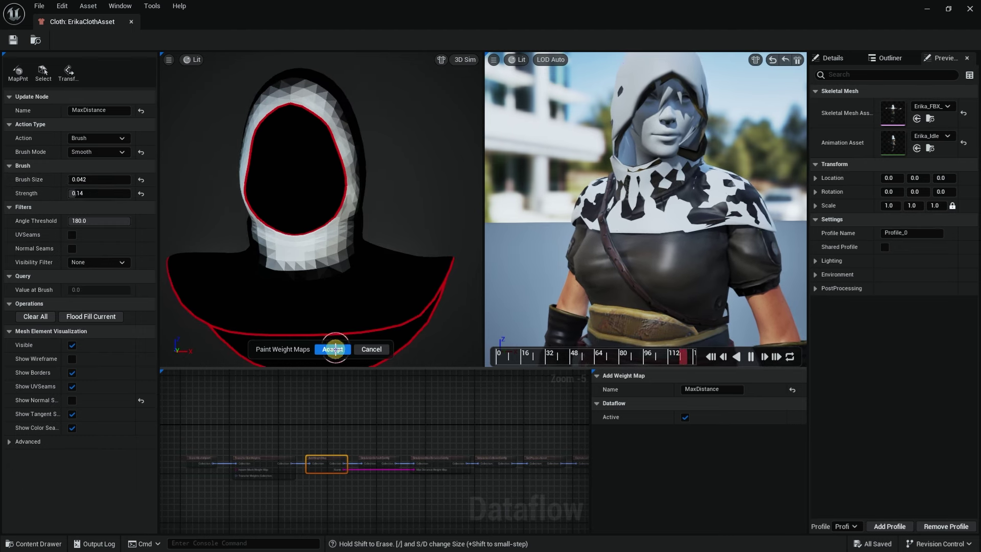
- Accept the MaxDistance weight map and inspect the hood and the archer's face in the preview
click(333, 348)
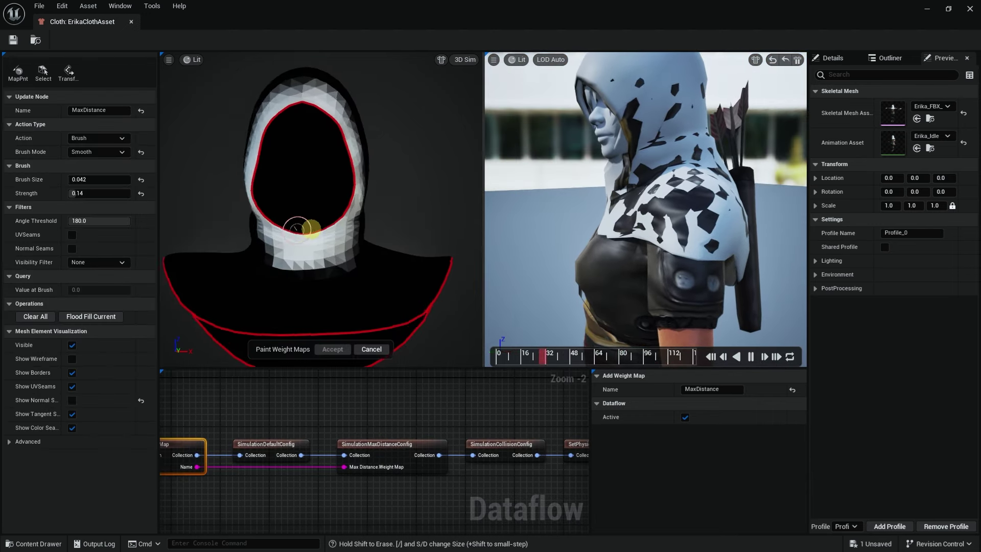
alt+drag(313, 222, 329, 237)
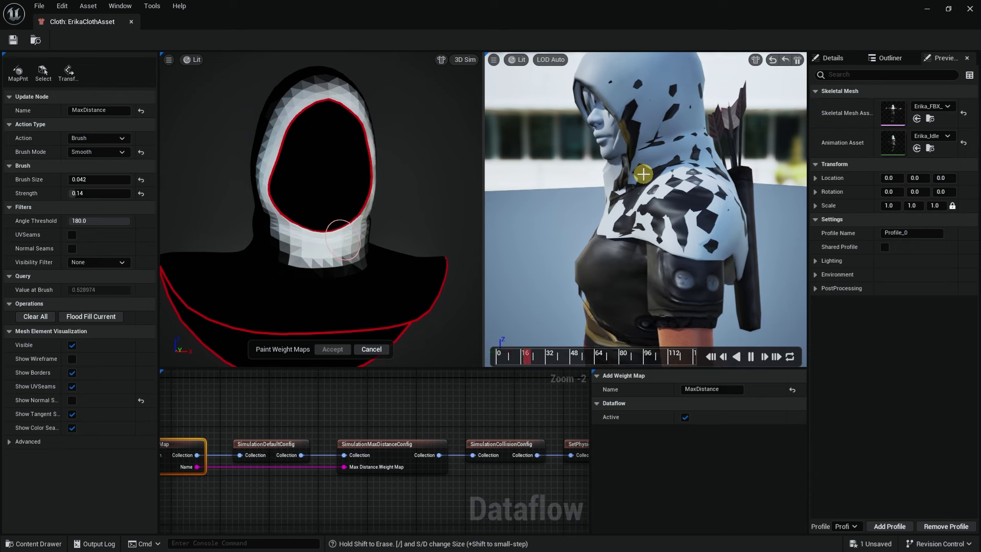
mouse_move(582, 194)
alt+mouse_down()
mouse_move(557, 196)
mouse_move(578, 196)
alt+mouse_up()
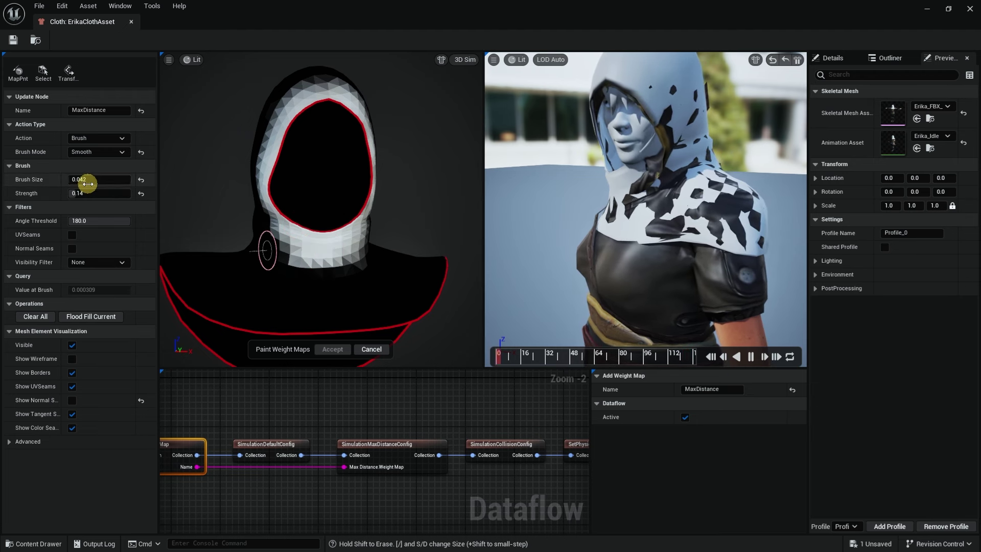
click(87, 153)
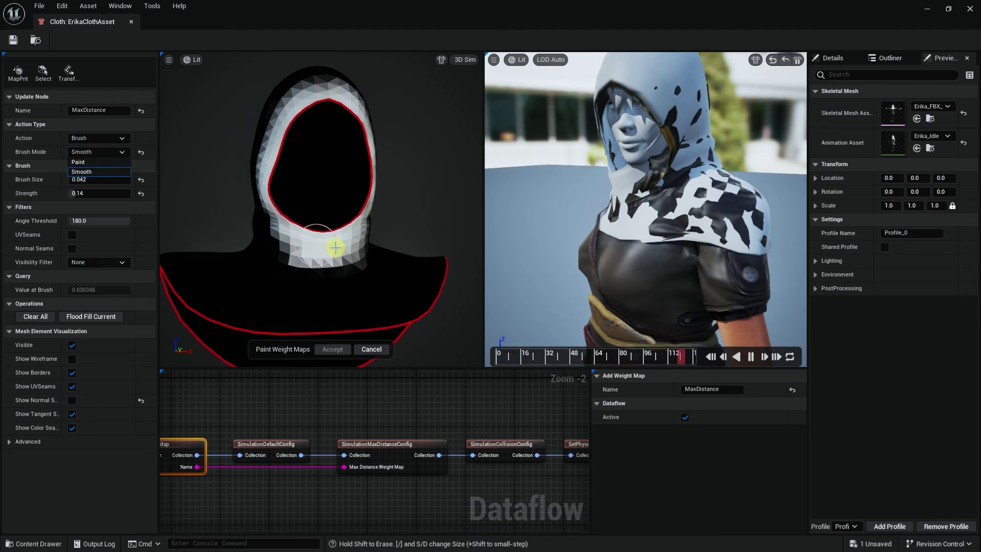
right_drag(329, 236, 328, 246)
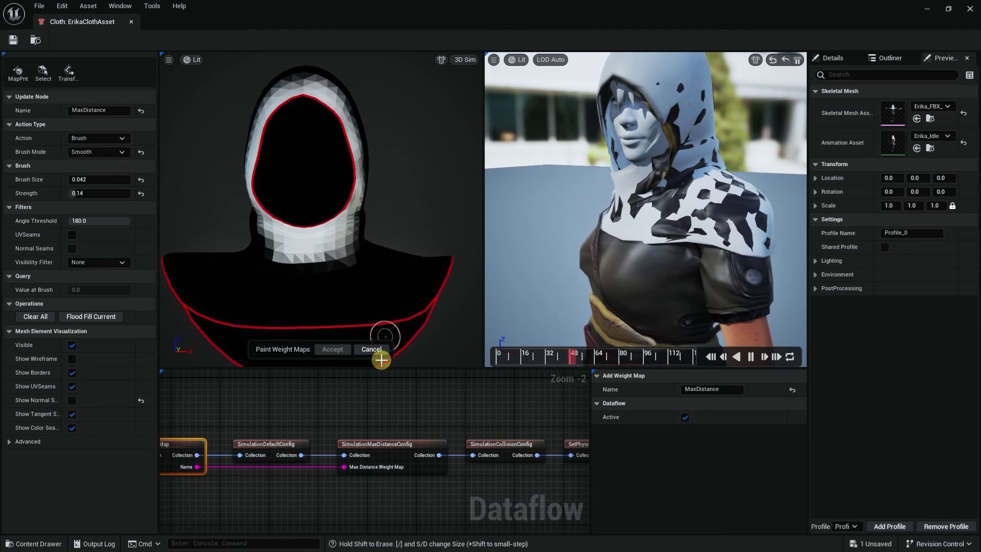
- Set the cloth Density to 35 in the default simulation config
click(285, 448)
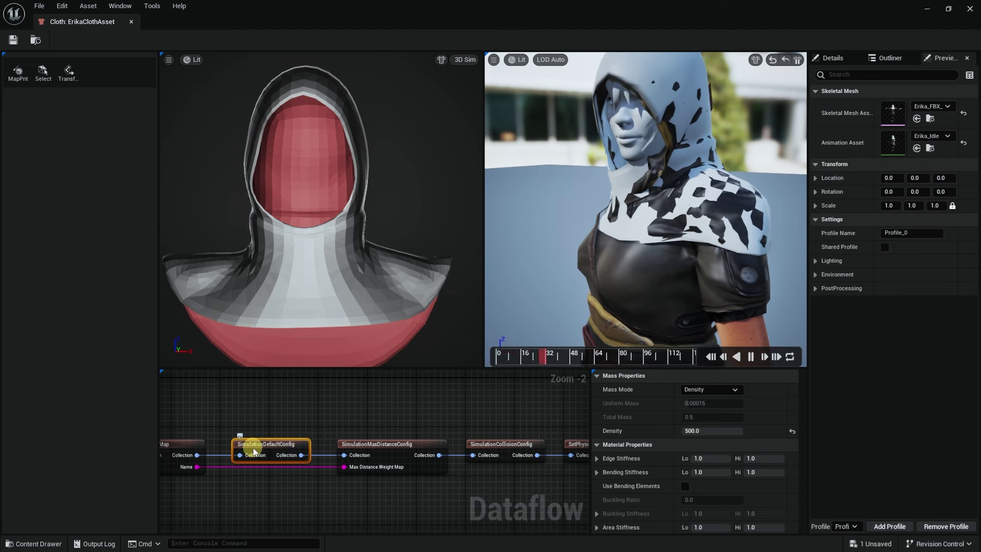
click(691, 431)
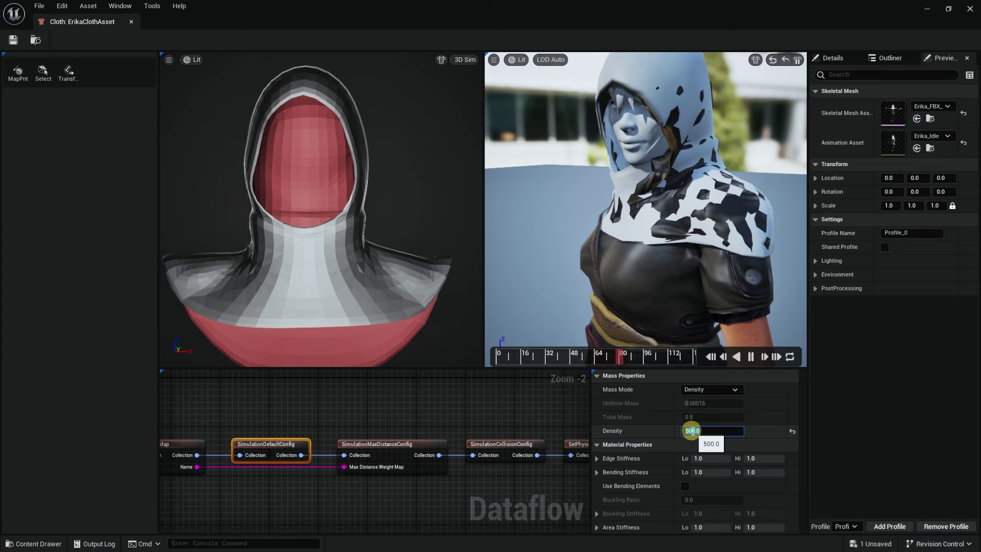
text(35)
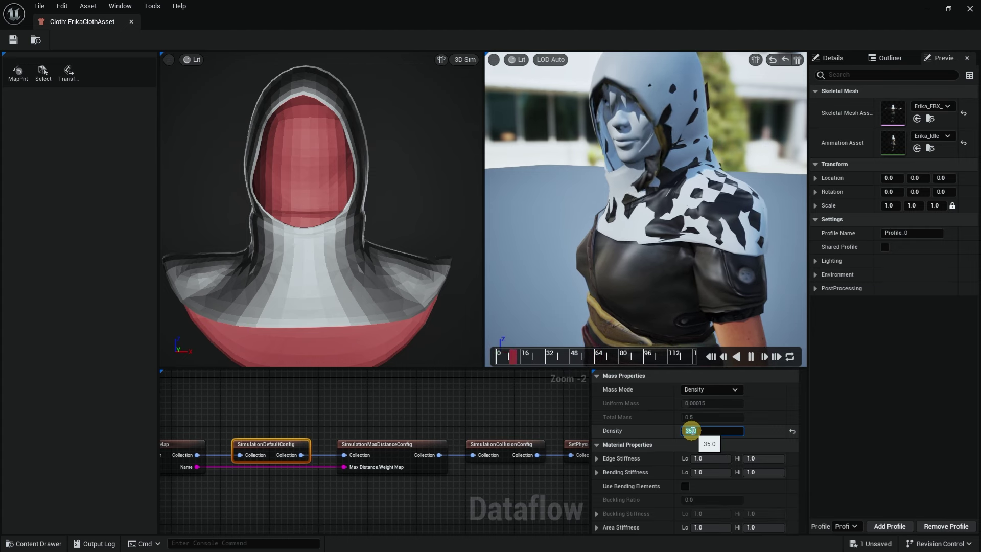
- Set Gravity Scale to 0.35 under Environmental Properties, checking the hood from side and front
scroll(664, 445, down, 5)
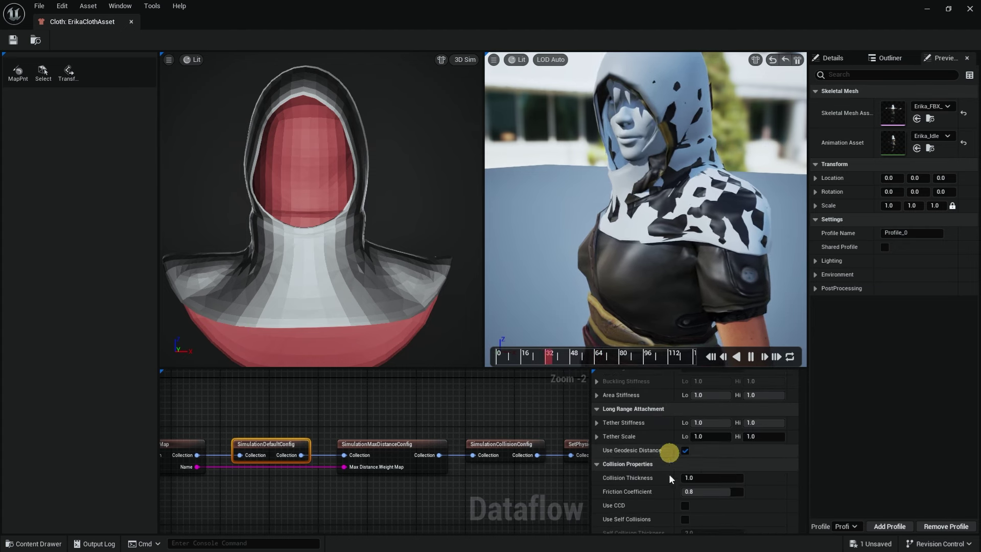
scroll(671, 478, down, 4)
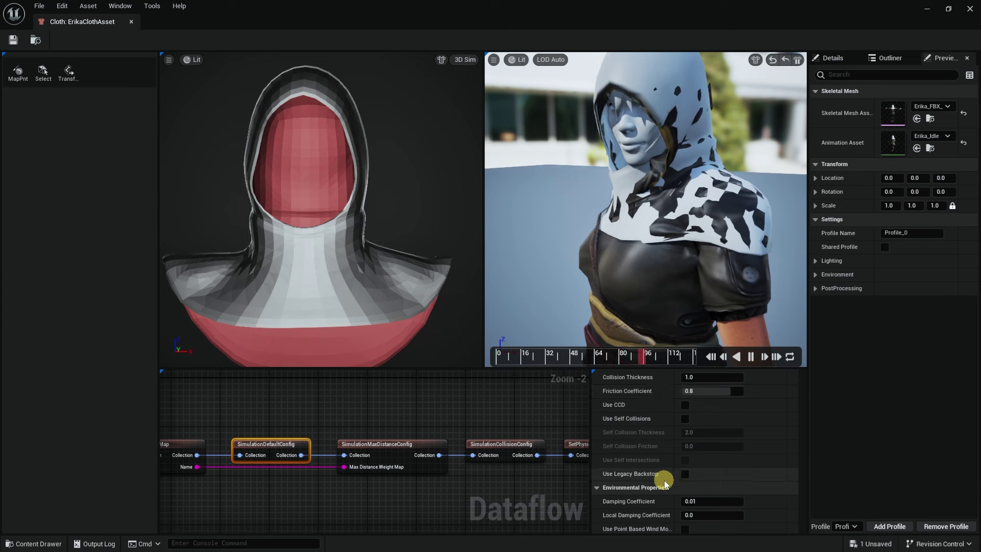
scroll(665, 483, down, 4)
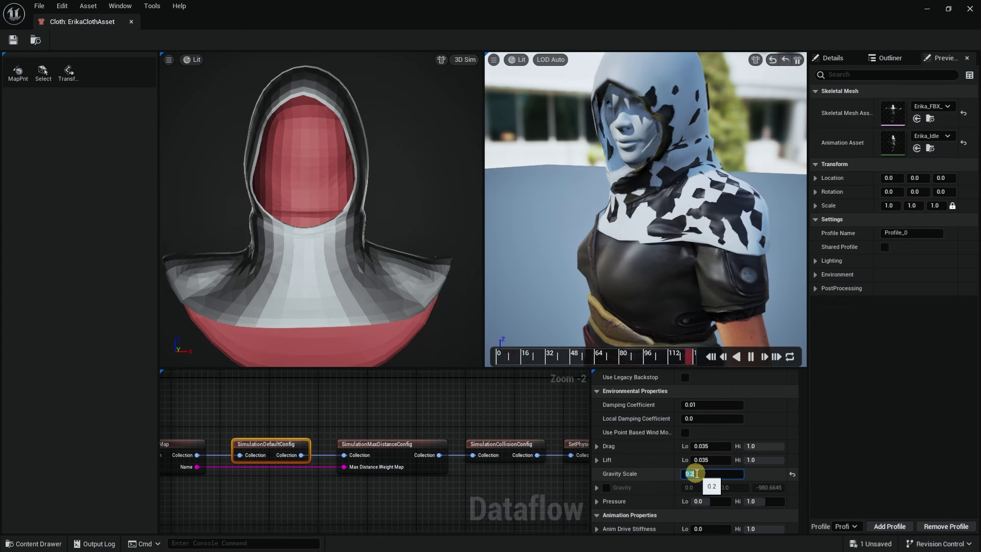
key(Return)
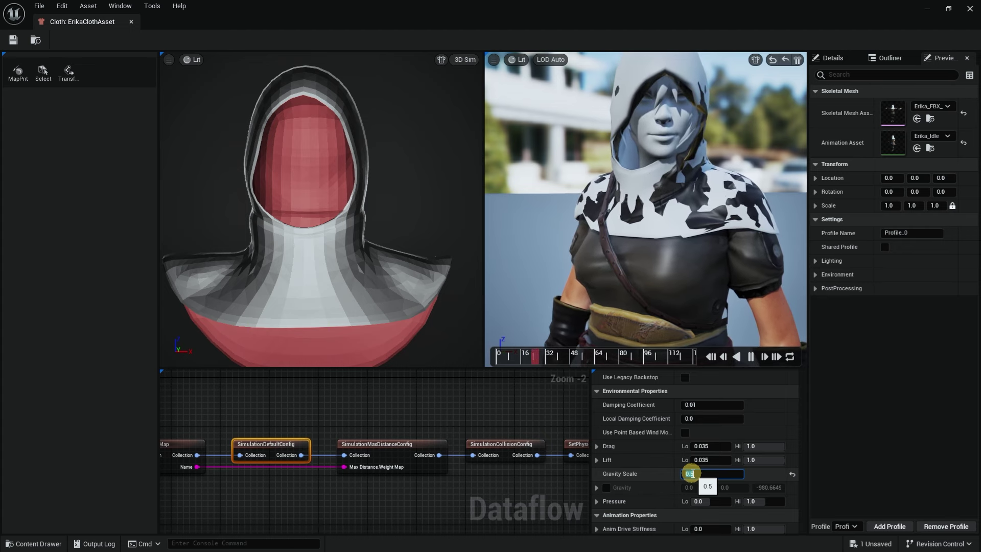
mouse_move(637, 278)
mouse_down()
mouse_move(587, 259)
mouse_move(528, 261)
mouse_move(659, 261)
mouse_up()
click(698, 496)
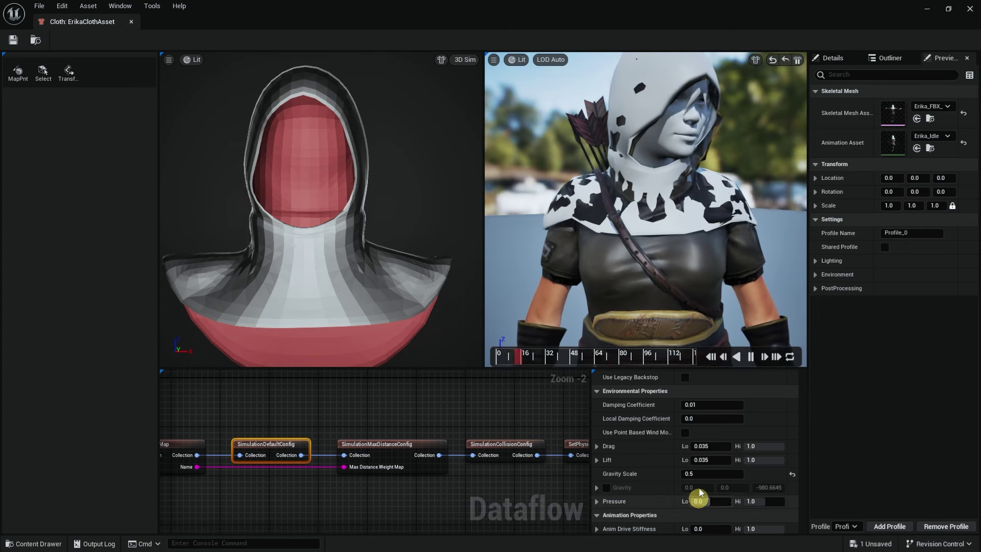
click(697, 473)
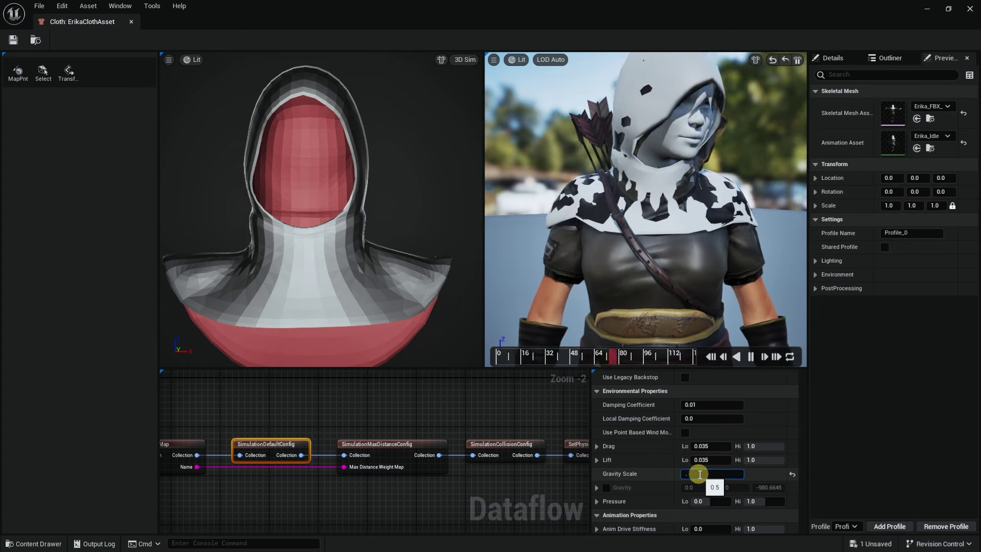
click(700, 430)
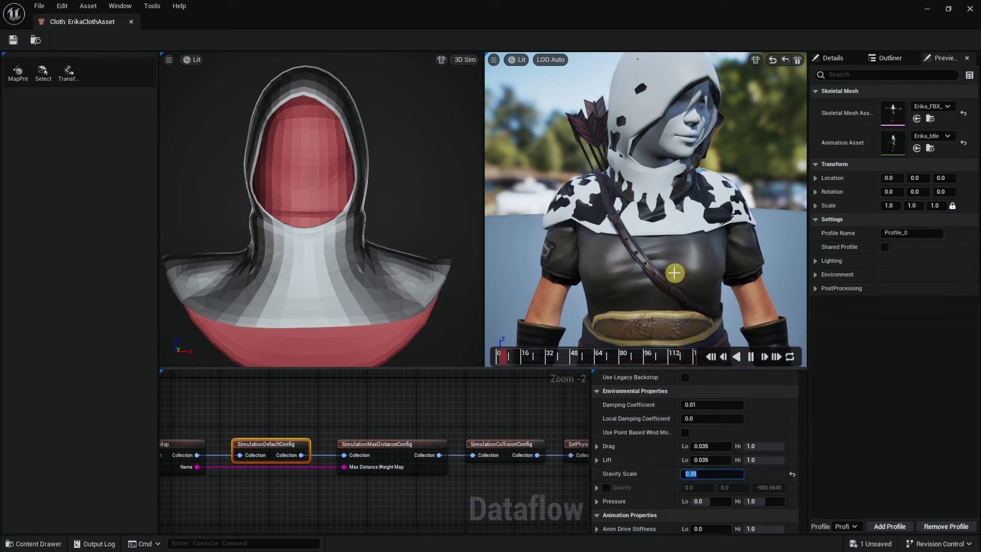
drag(659, 269, 524, 273)
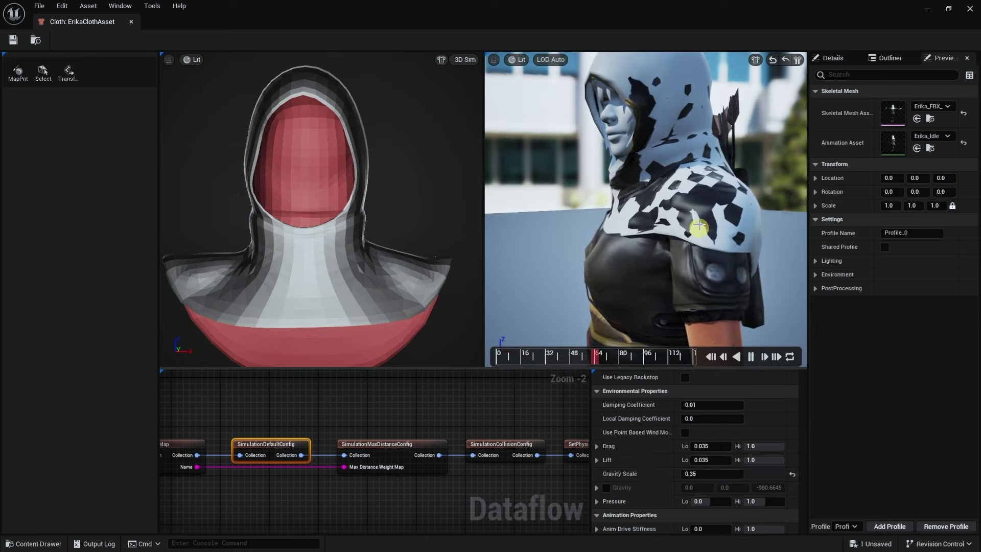
drag(698, 226, 851, 233)
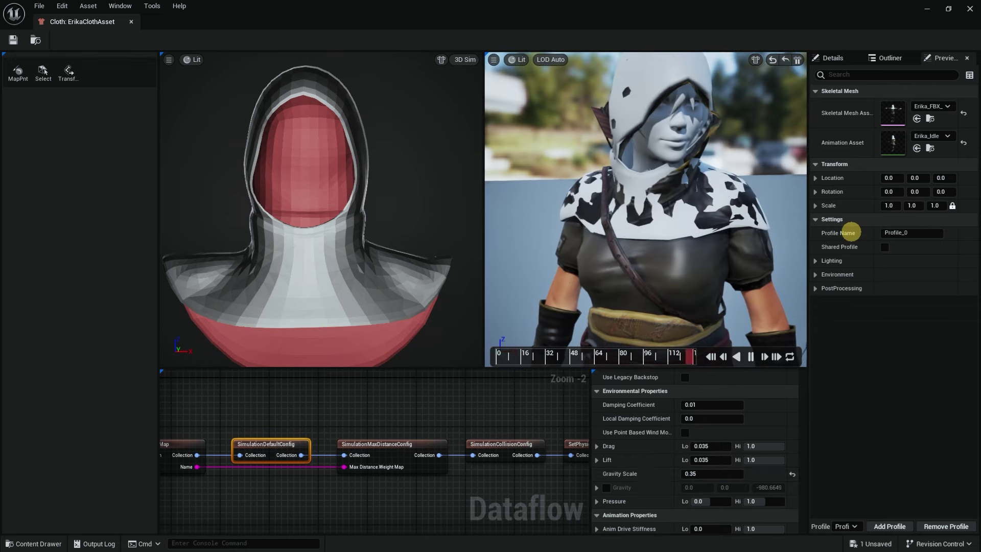
- Save the cloth asset and start simulating the level
click(13, 43)
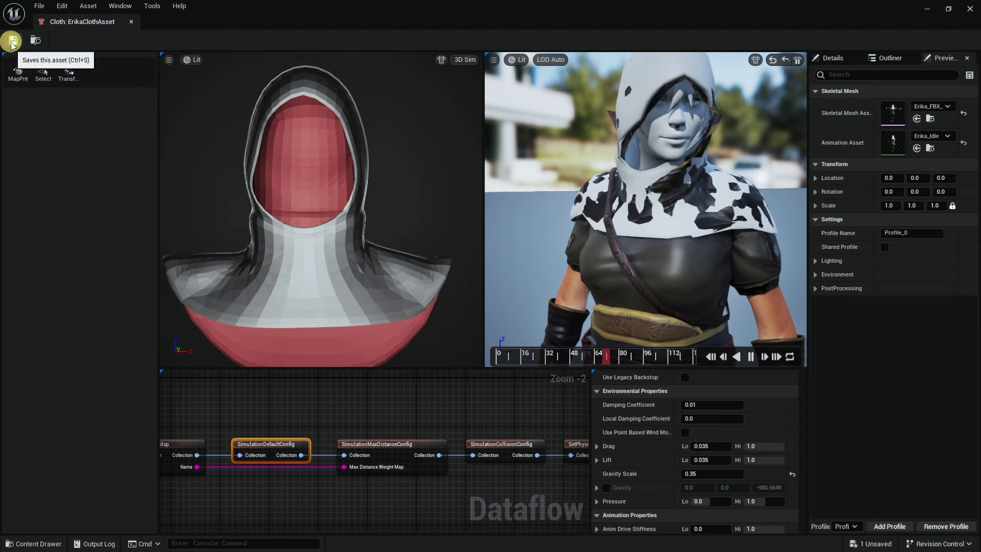
click(937, 9)
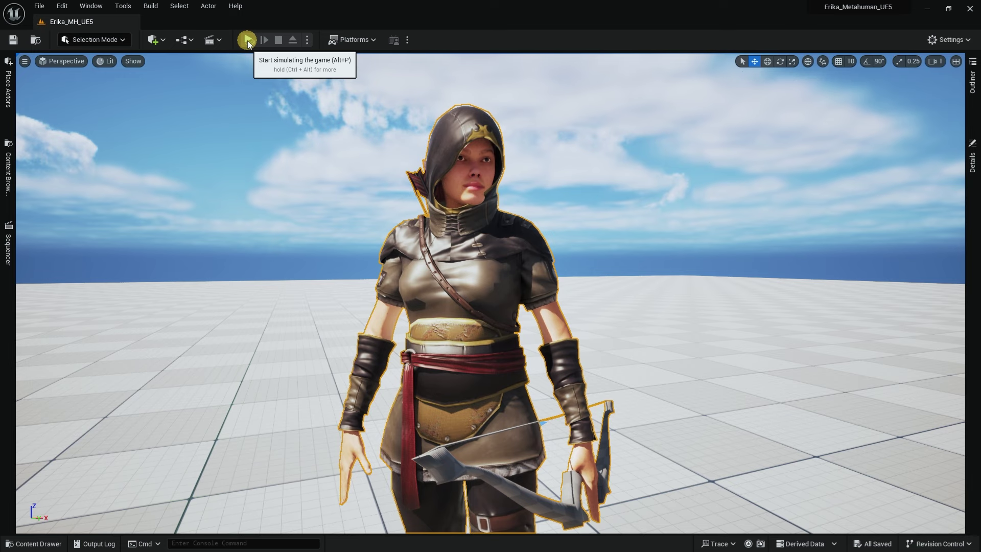
click(247, 41)
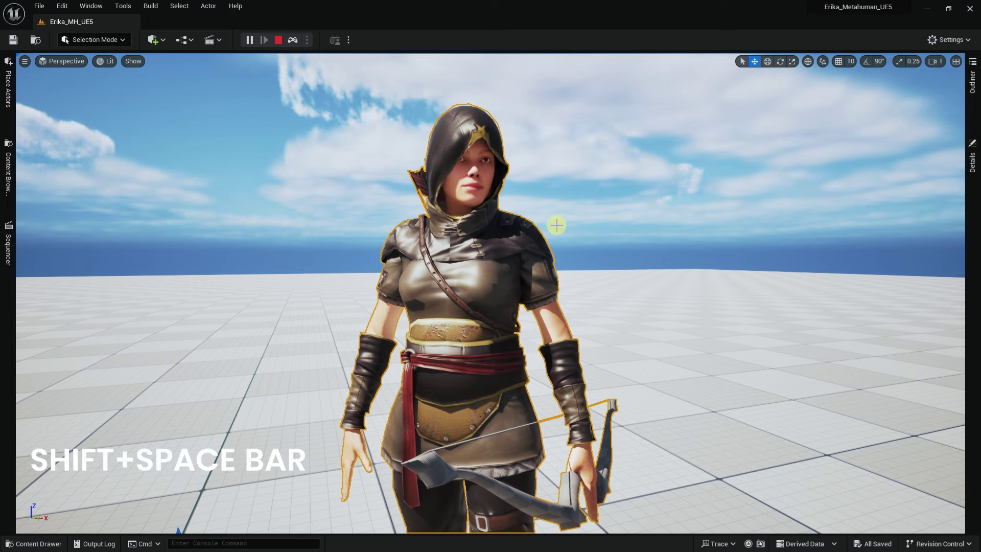
- Hide the viewport UI, frame the archer's hood, and move the sun to a low sunset angle
key(shift+space)
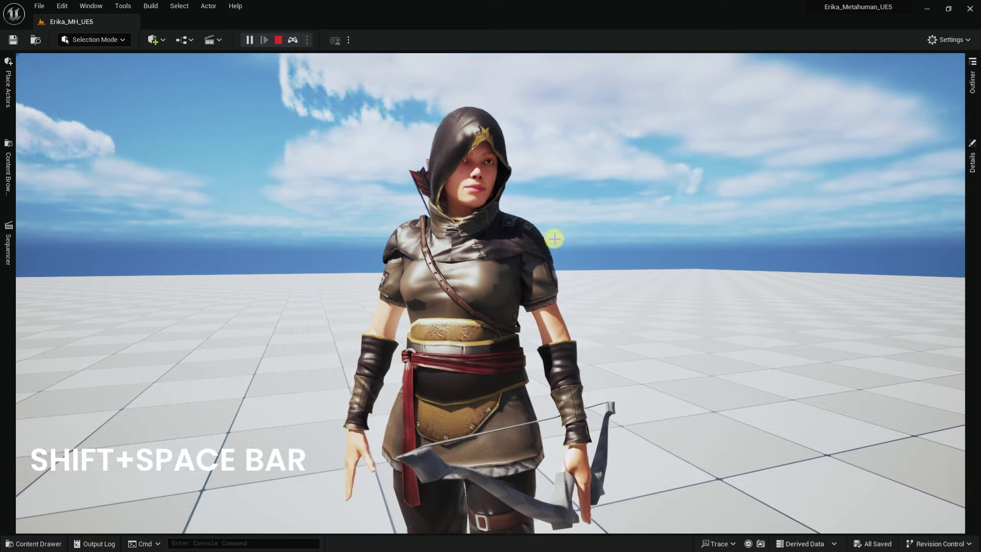
right_drag(555, 238, 276, 285)
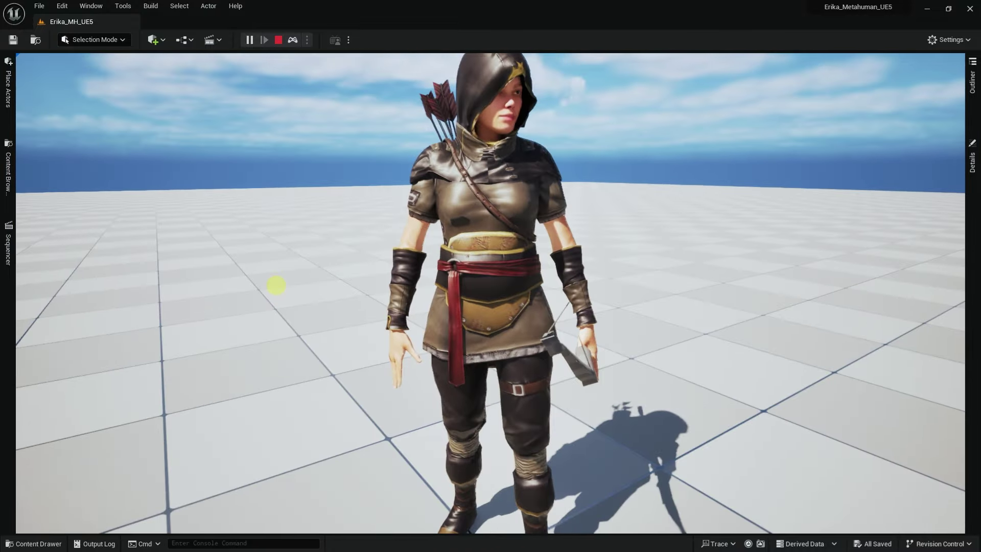
right_drag(573, 264, 548, 264)
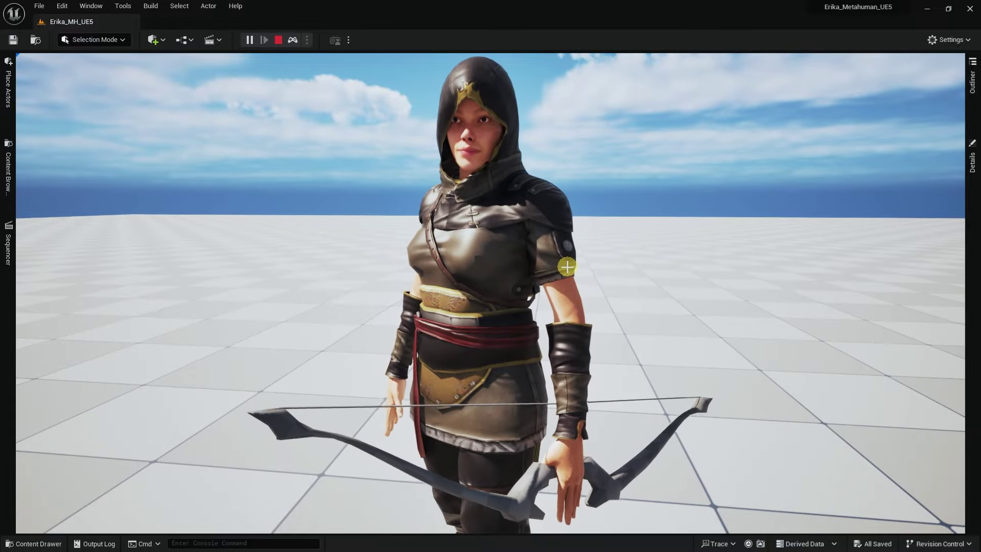
right_drag(569, 273, 639, 267)
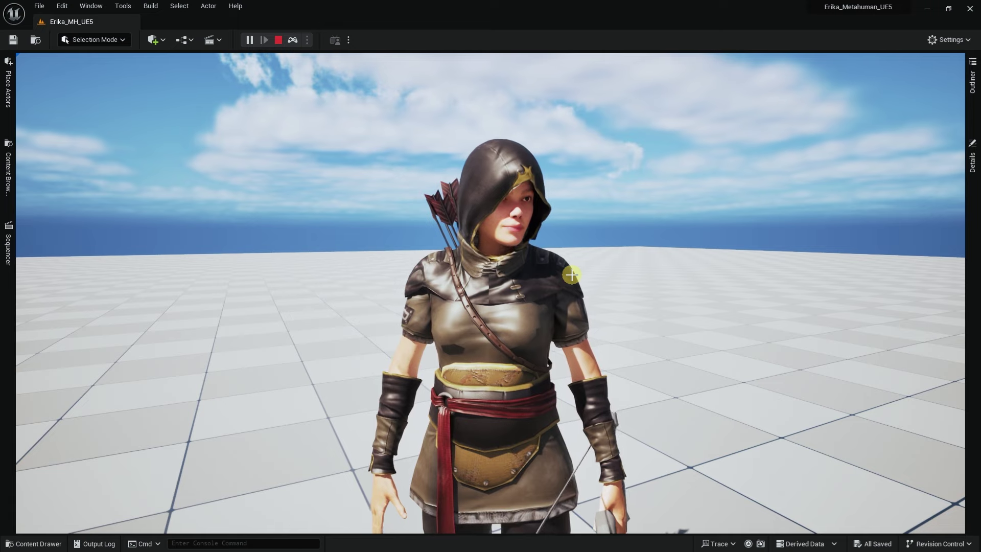
right_drag(565, 271, 587, 285)
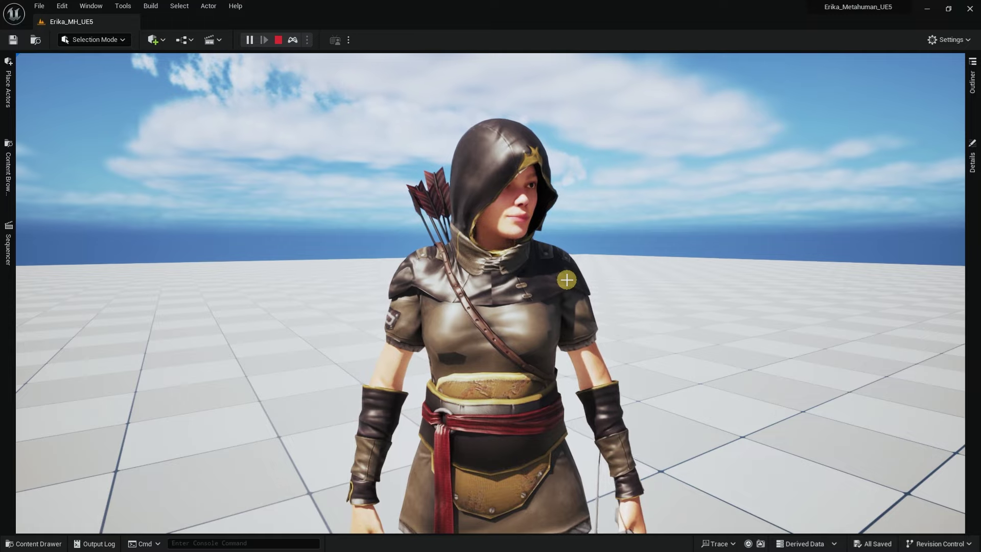
key(ctrl+l)
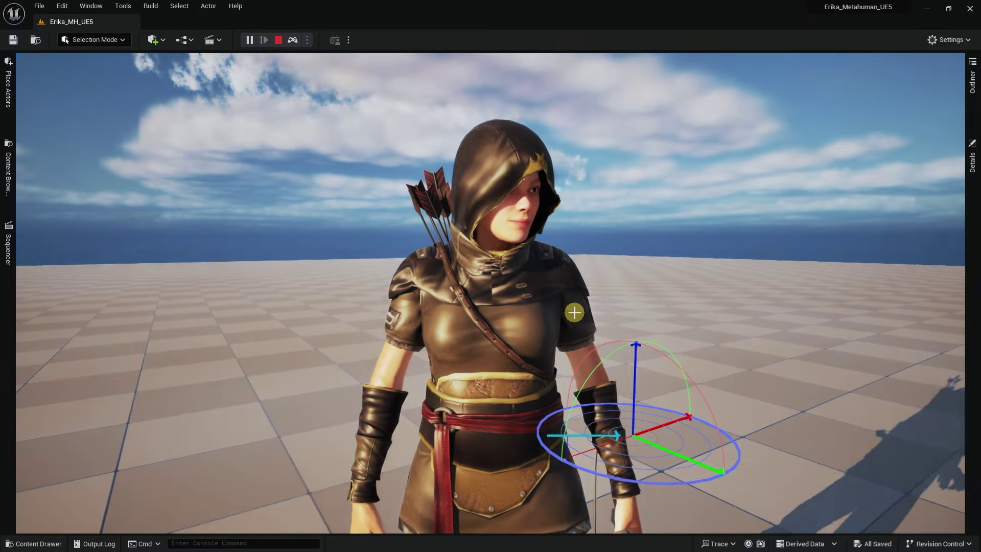